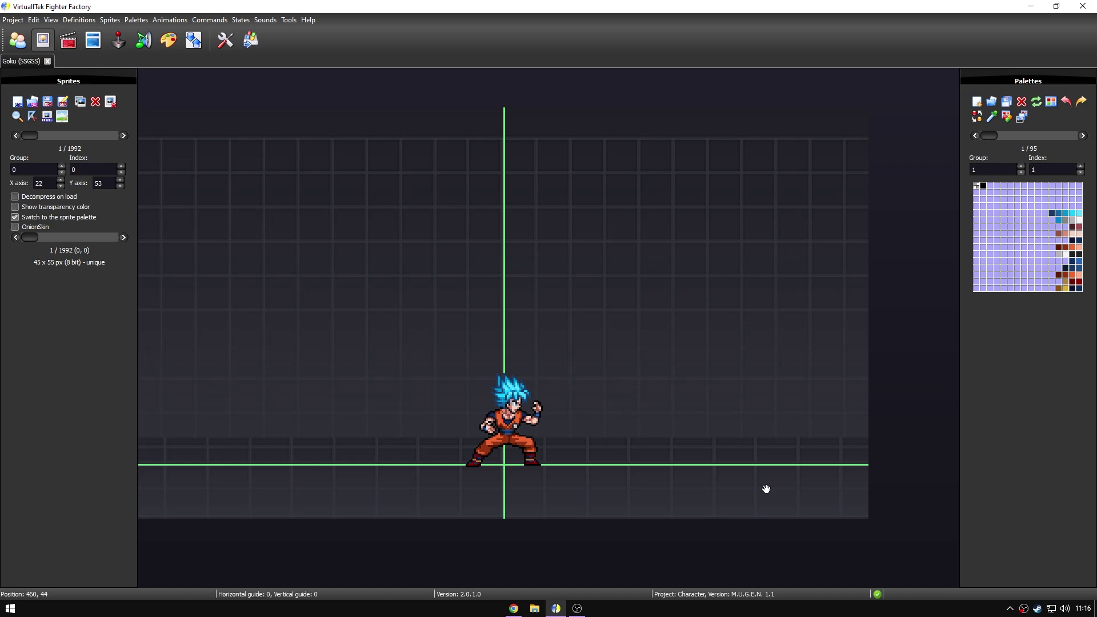
scroll(731, 435, "up", 1)
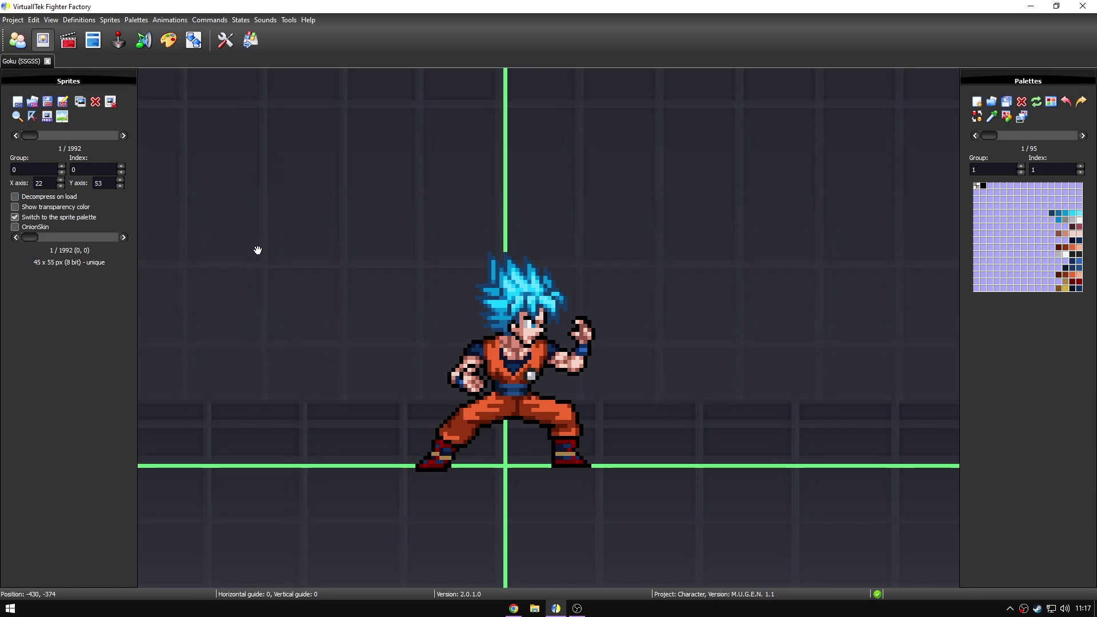
scroll(257, 246, "down", 1)
scroll(234, 237, "down", 1)
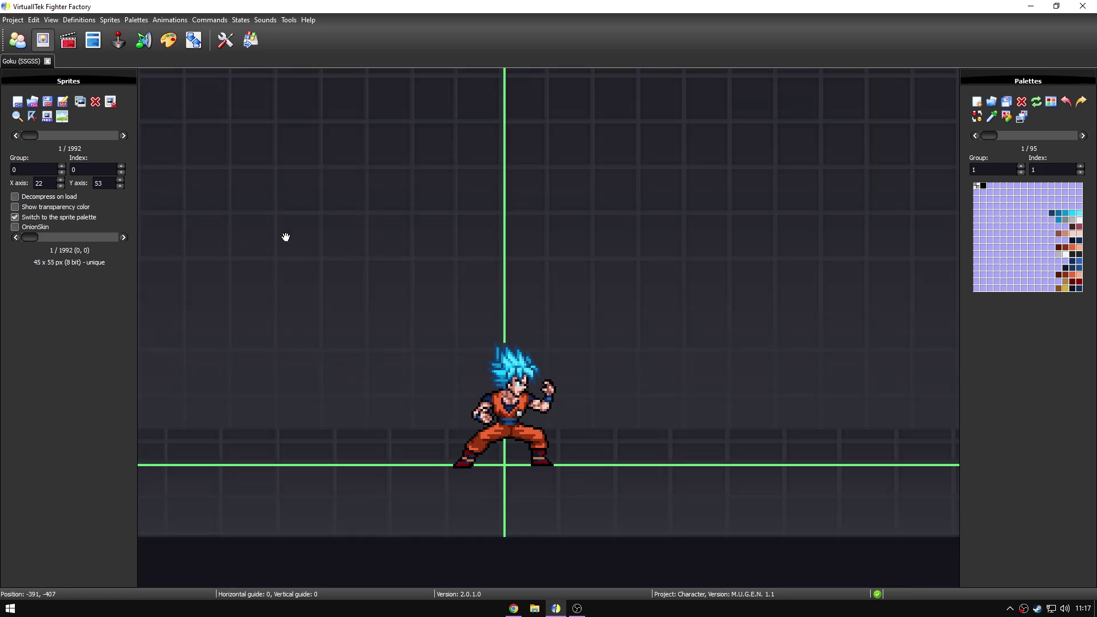
left_click_drag(354, 205, 382, 257)
scroll(414, 296, "down", 1)
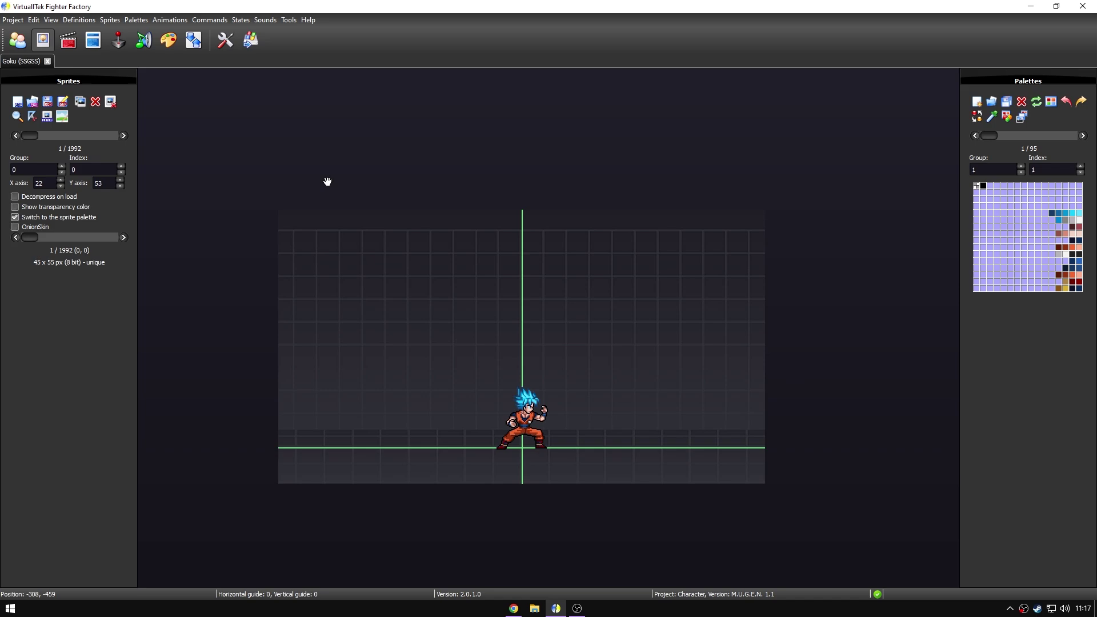
left_click_drag(841, 437, 828, 397)
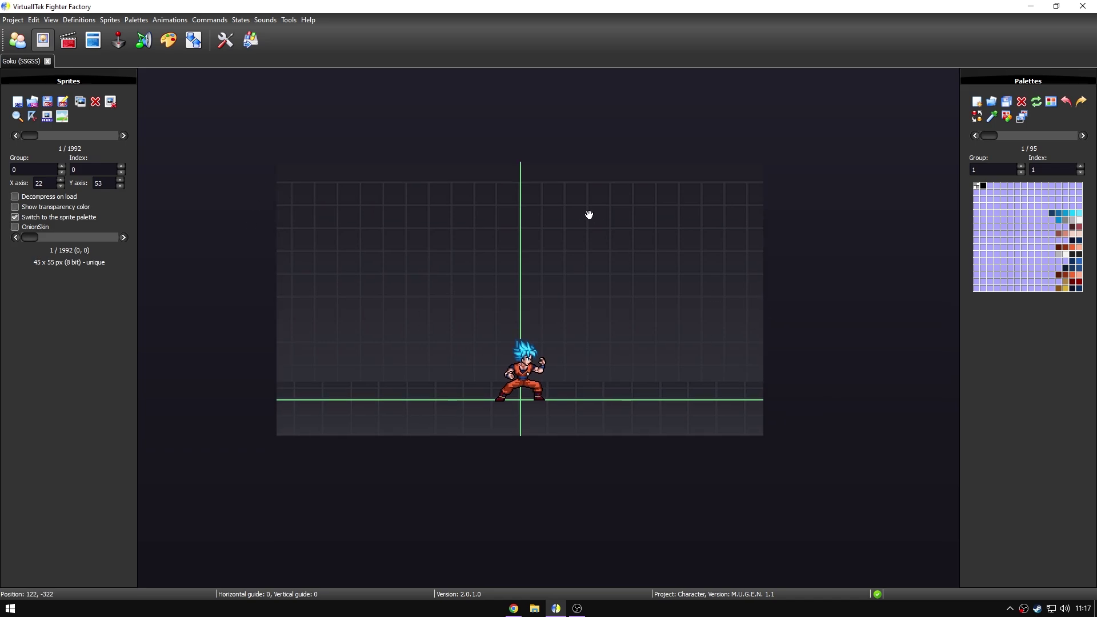
Switch to Chrome and examine the Fighter Factory 3 interface in the GameBanana and MUGEN Database image results, then return to Fighter Factory.
key("alt+Tab")
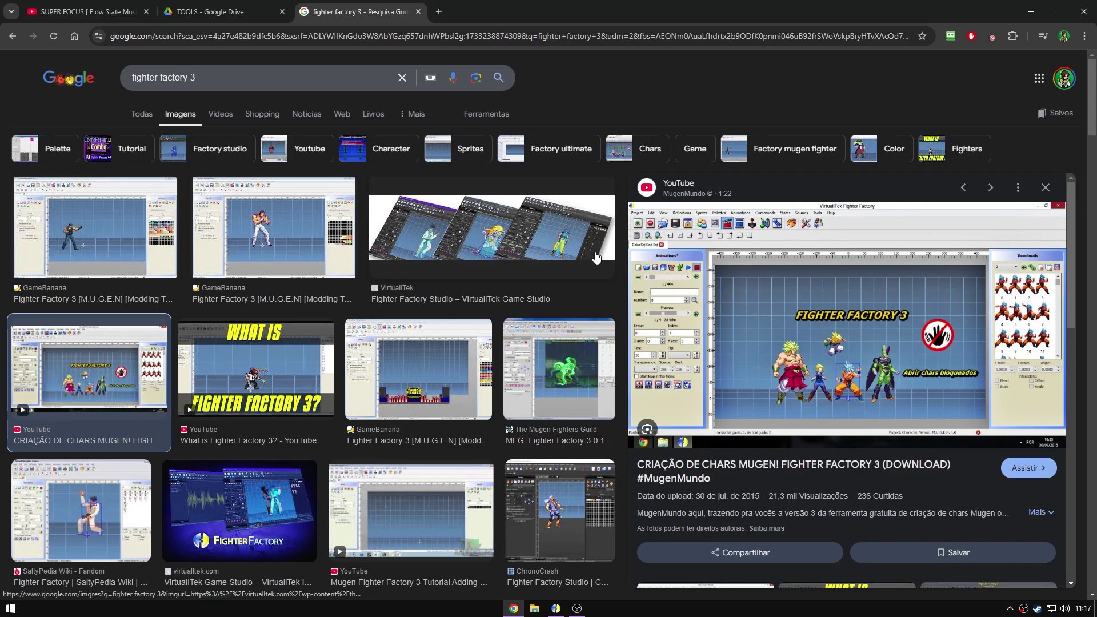
left_click(130, 217)
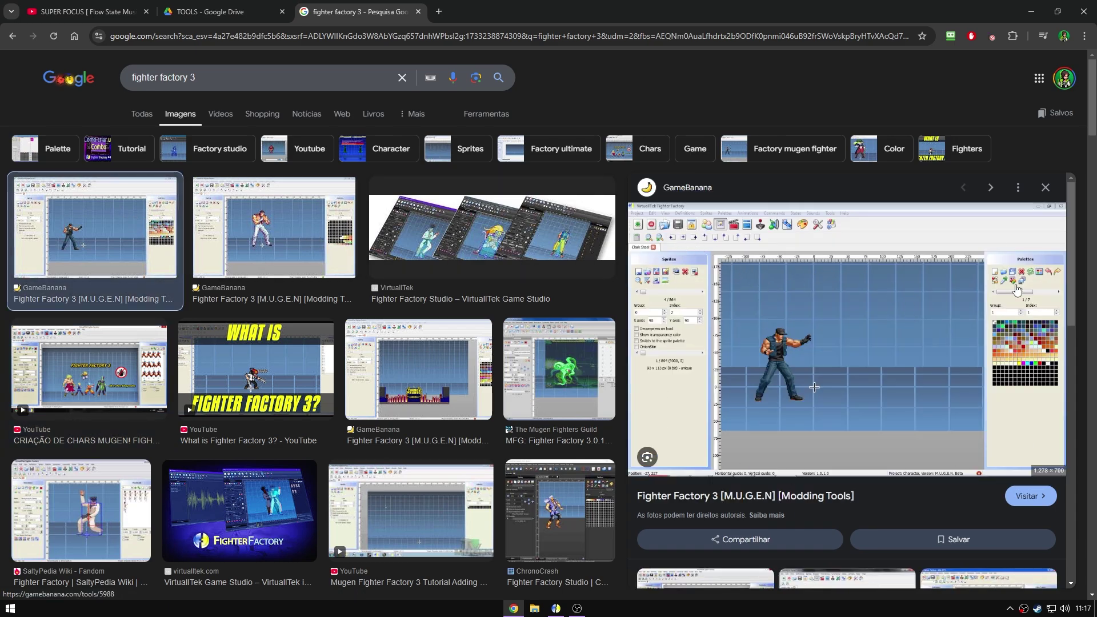
left_click(254, 227)
scroll(359, 391, "down", 10)
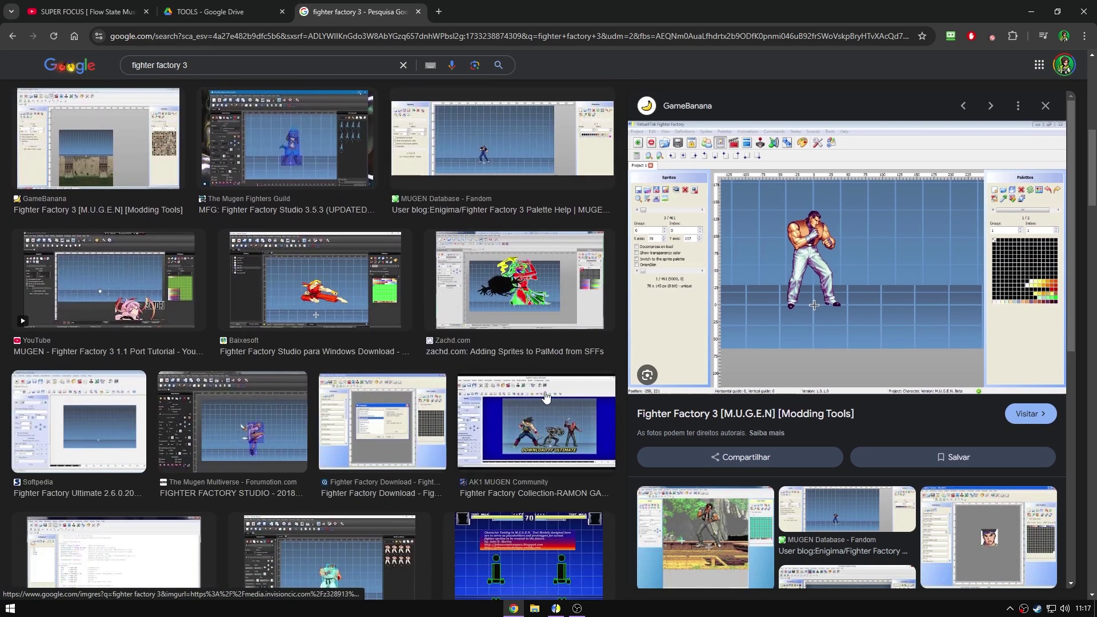
scroll(242, 387, "down", 5)
scroll(242, 388, "down", 2)
left_click(135, 276)
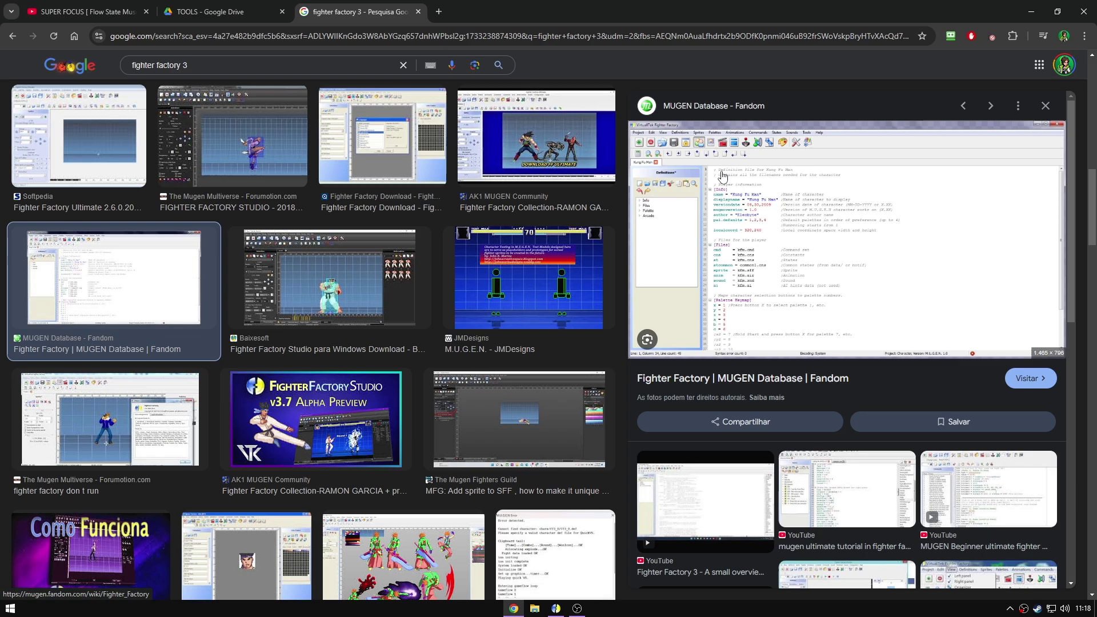
left_click(1027, 12)
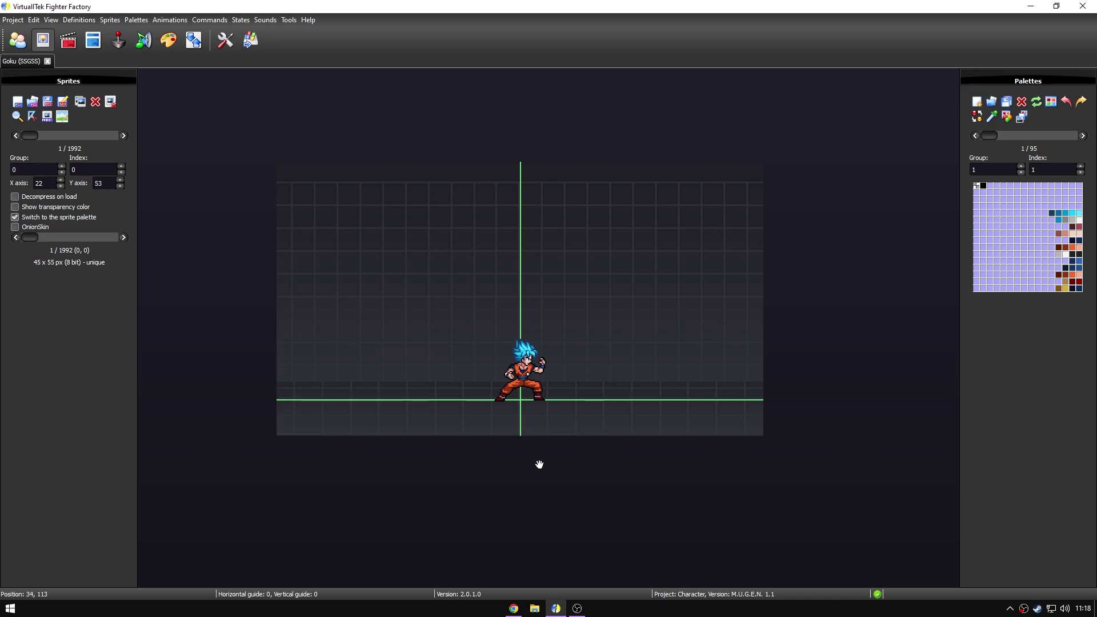
Switch back to Chrome and view the Fighter Factory Studio screenshots from Baixesoft and The Mugen Multiverse, then return to Fighter Factory.
scroll(556, 397, "up", 3)
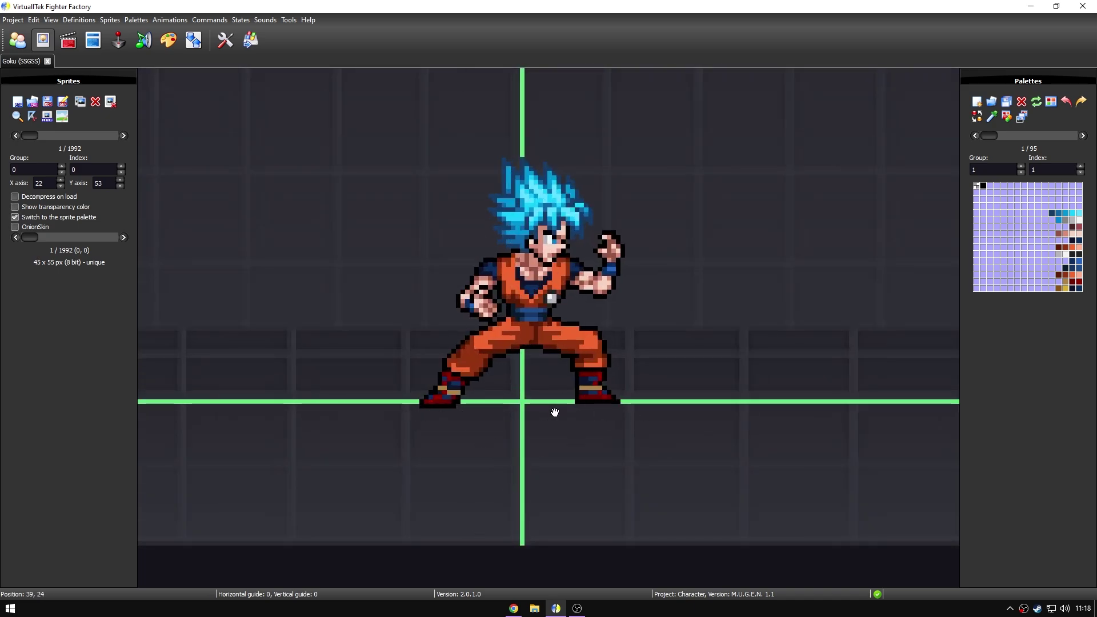
scroll(486, 354, "down", 2)
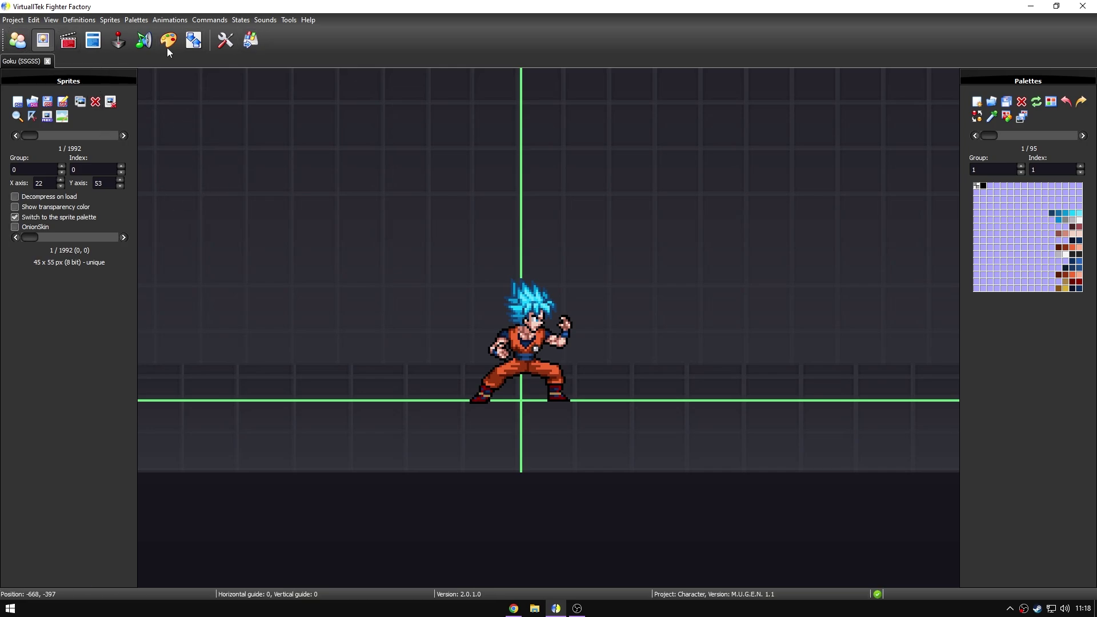
left_click(514, 609)
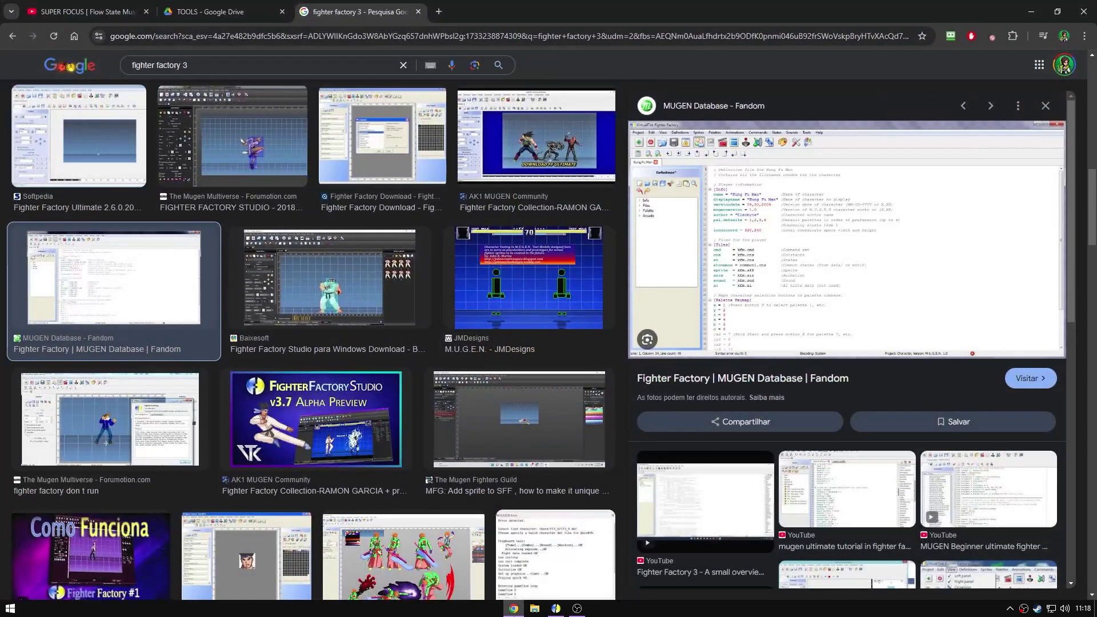
left_click(288, 286)
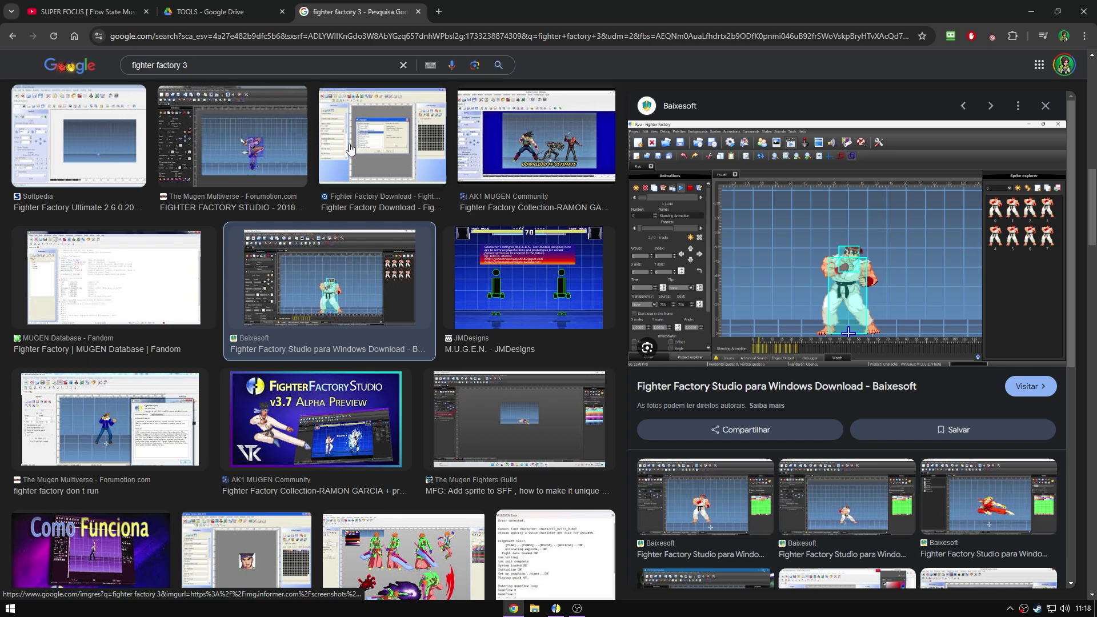
left_click(233, 137)
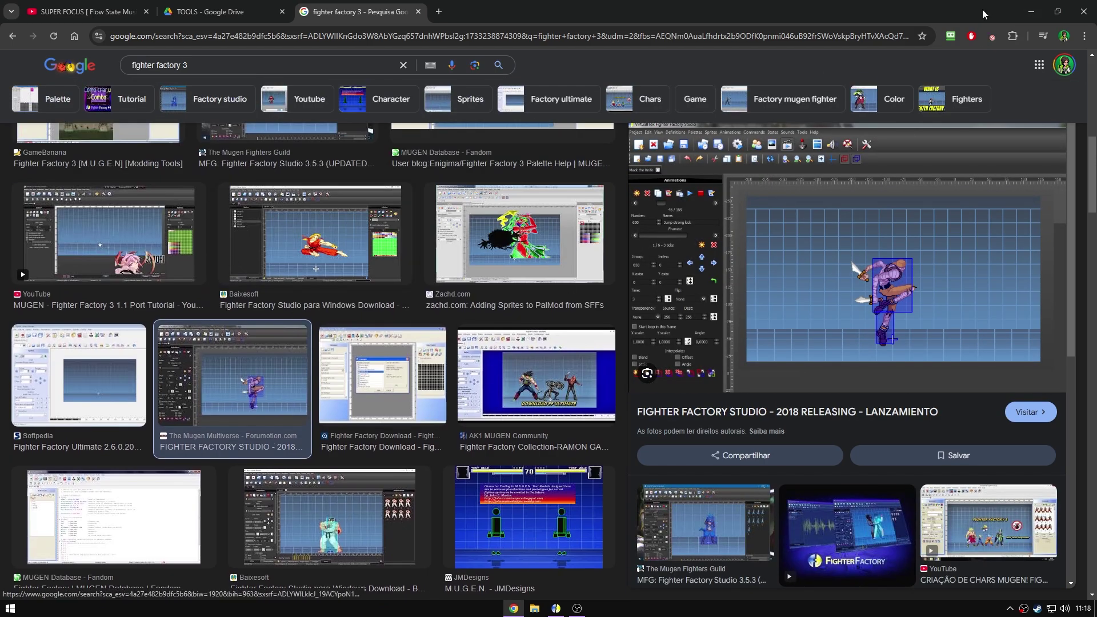
left_click(1032, 12)
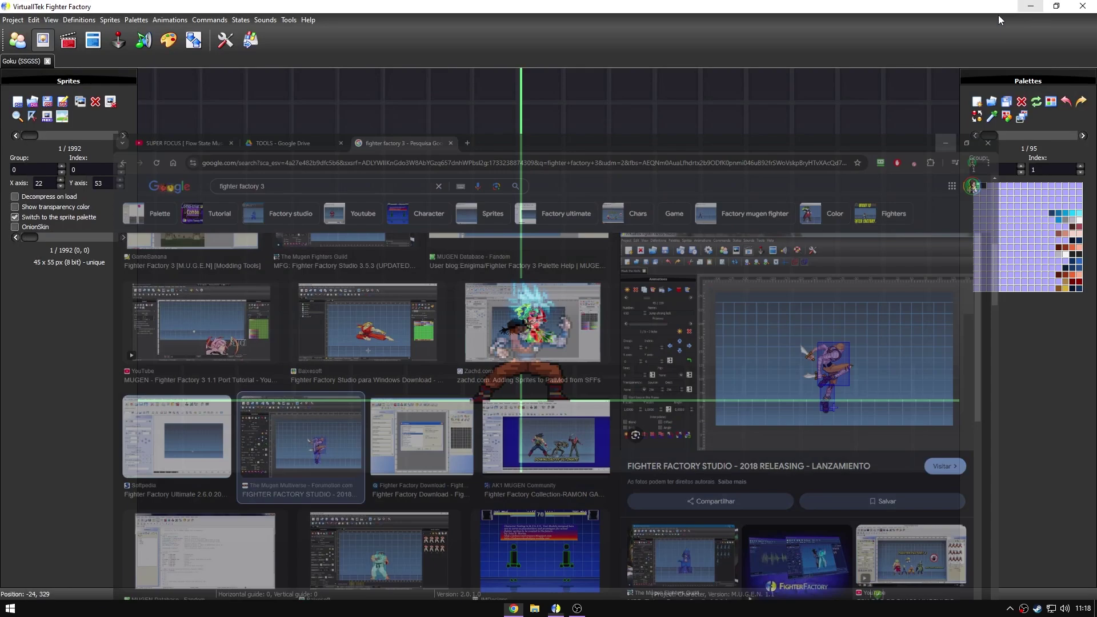
Open the Goku (SSGSS) character's Animations editor and show the Organizer.
left_click(71, 47)
left_click(193, 40)
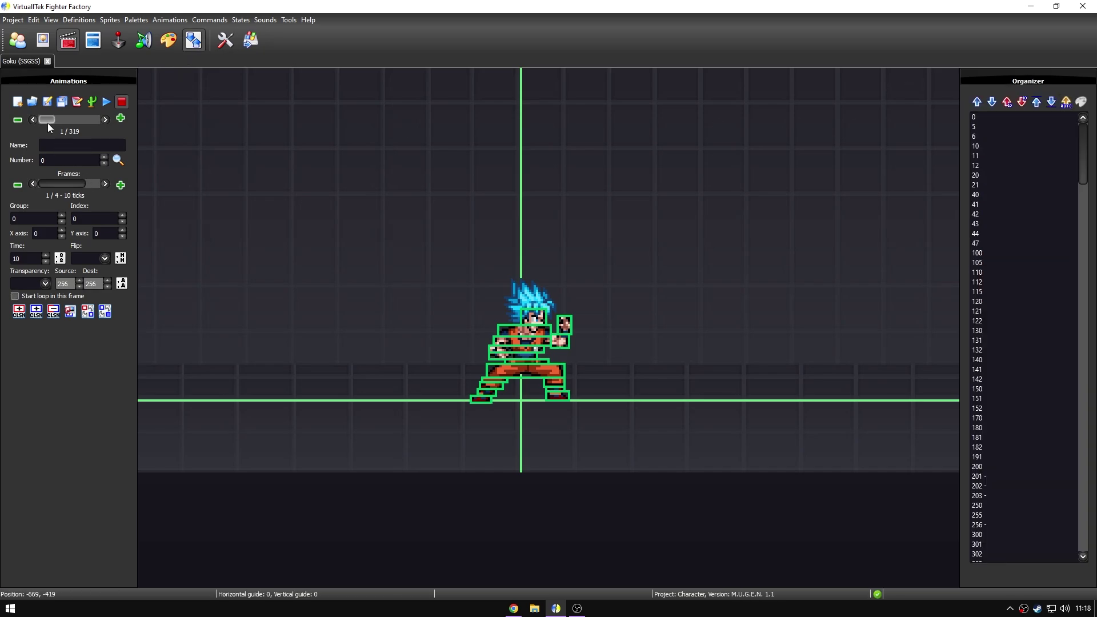
Open the States editor and read through the character's main.cns code, from the movement constants to the explod states.
left_click(94, 40)
scroll(344, 221, "down", 14)
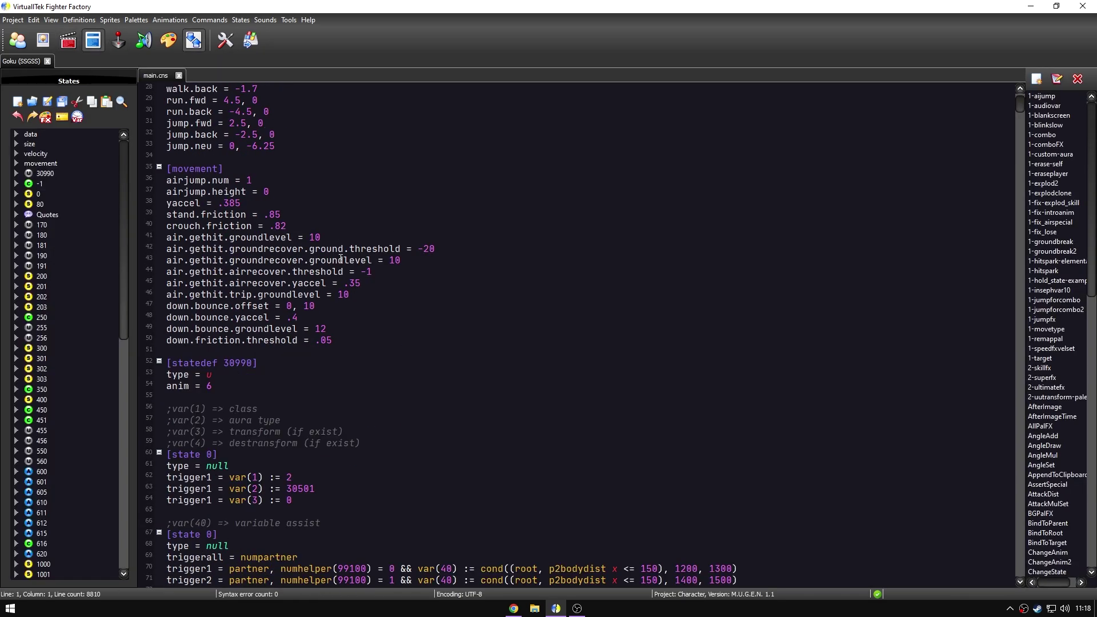
double_click(316, 316)
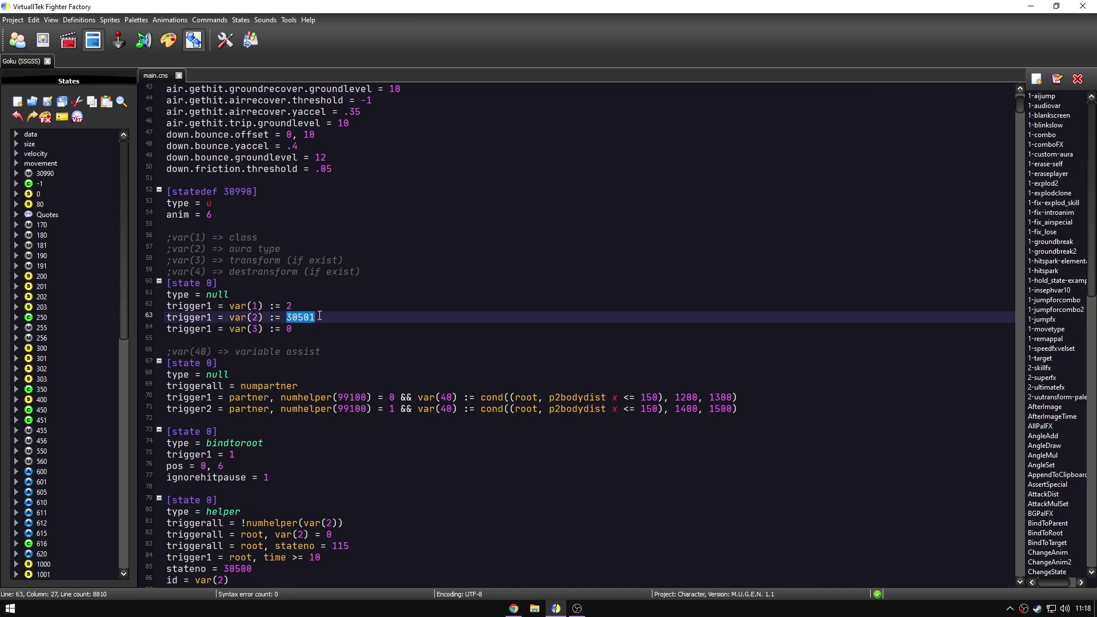
scroll(366, 343, "down", 20)
scroll(377, 354, "down", 20)
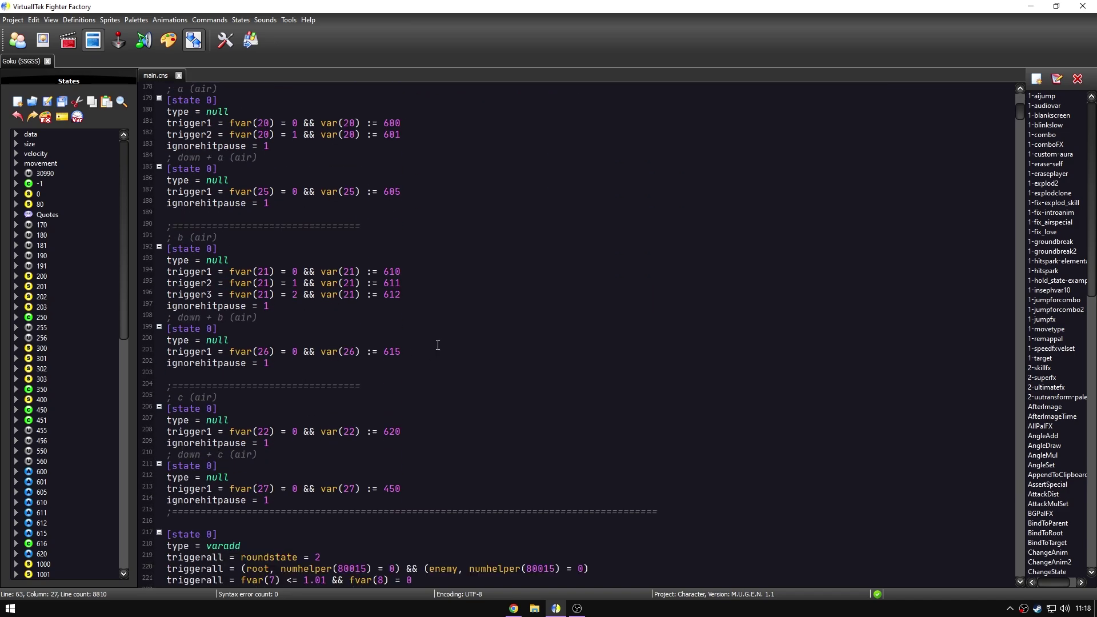
scroll(463, 380, "down", 4)
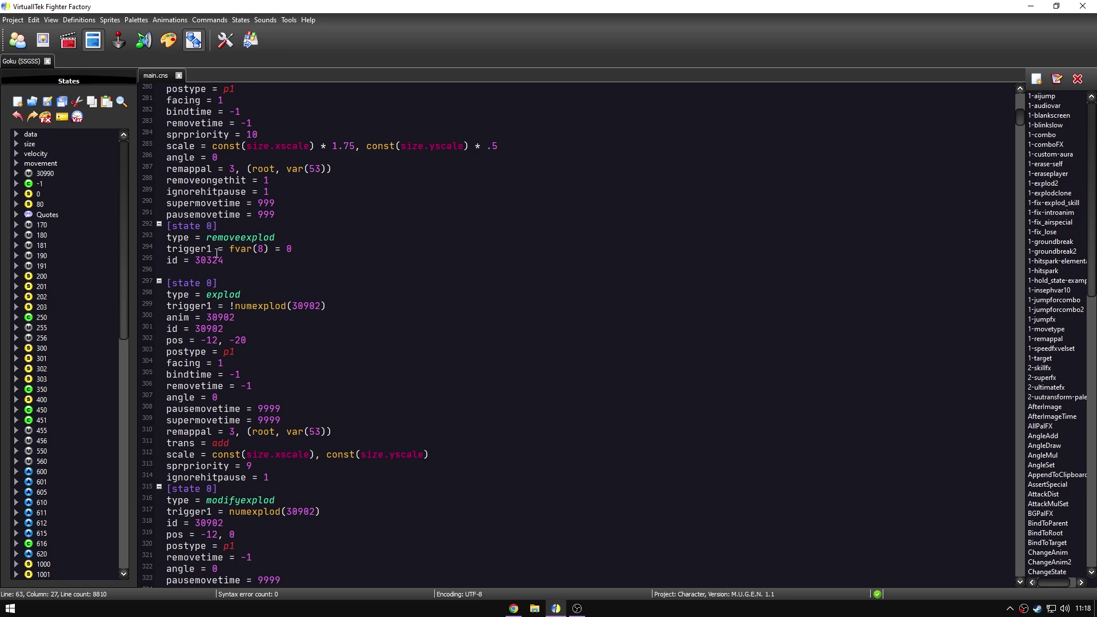
View the character's Commands editor, then its Sounds editor and the listed sounds.
left_click(119, 41)
left_click(144, 40)
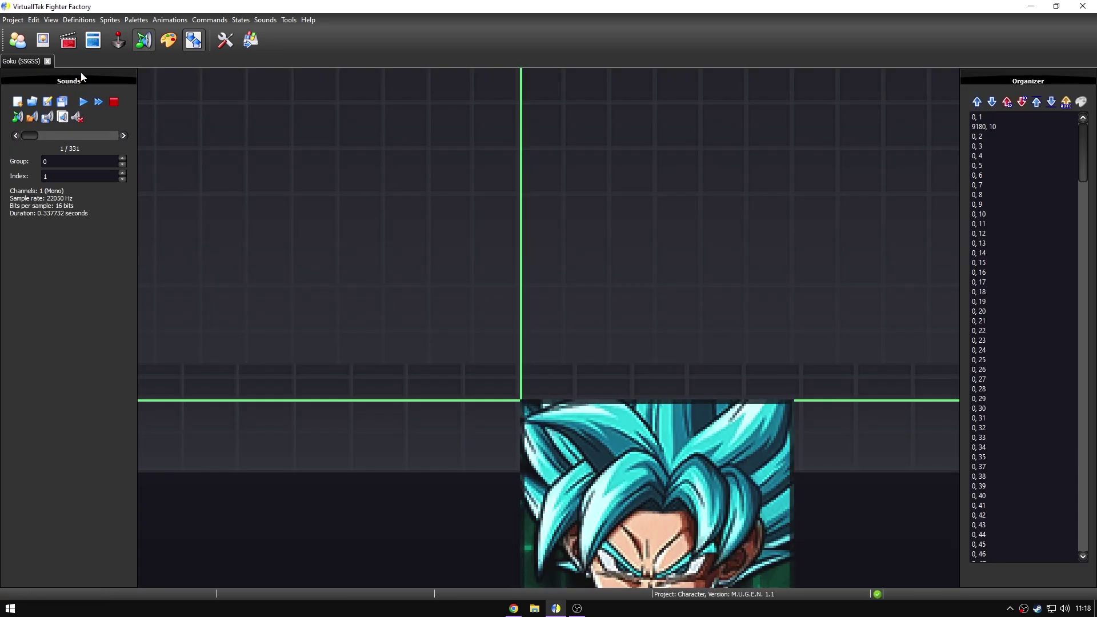
scroll(229, 192, "down", 5)
scroll(219, 135, "up", 5)
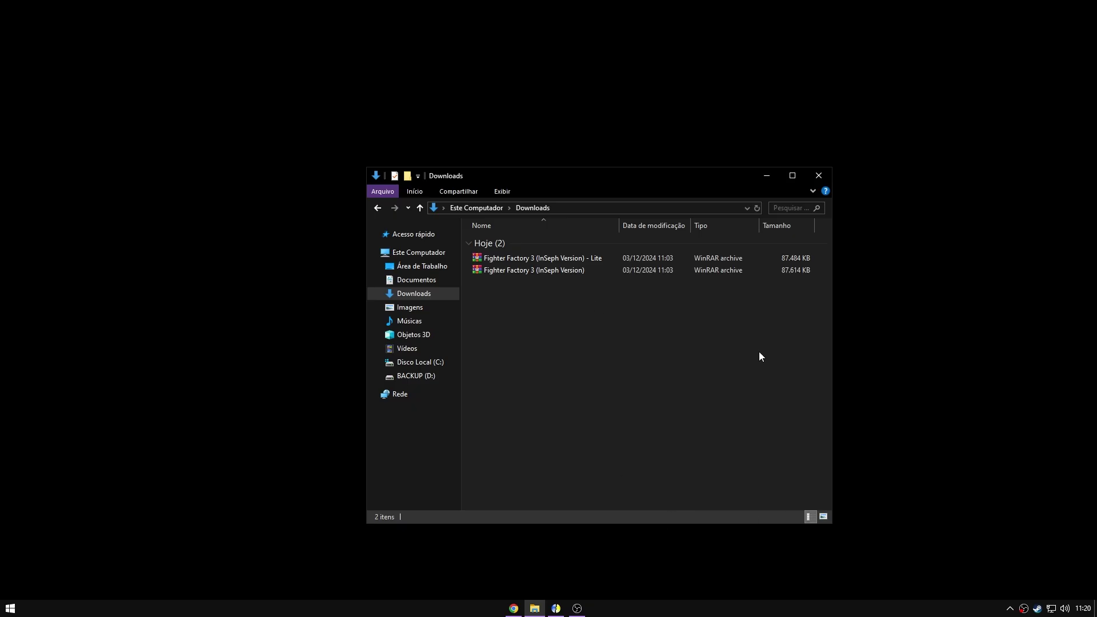
Extract the Fighter Factory 3 (InSeph Version) and Fighter Factory 3 (InSeph Version) - Lite archives in Downloads into separate folders.
left_click_drag(759, 351, 562, 235)
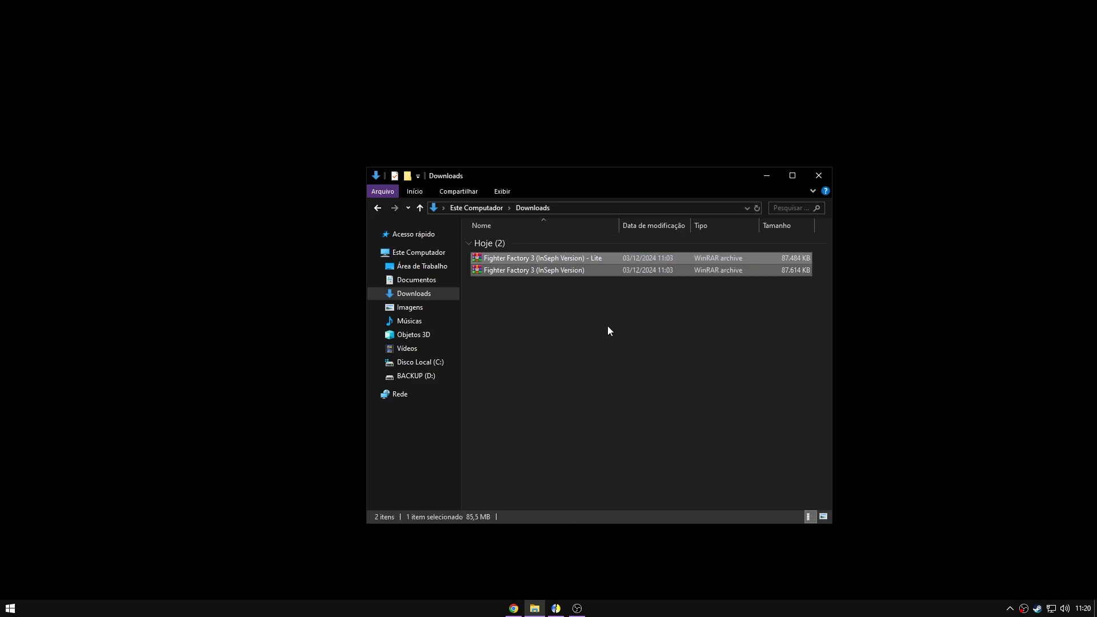
left_click(608, 326)
left_click_drag(582, 317, 559, 275)
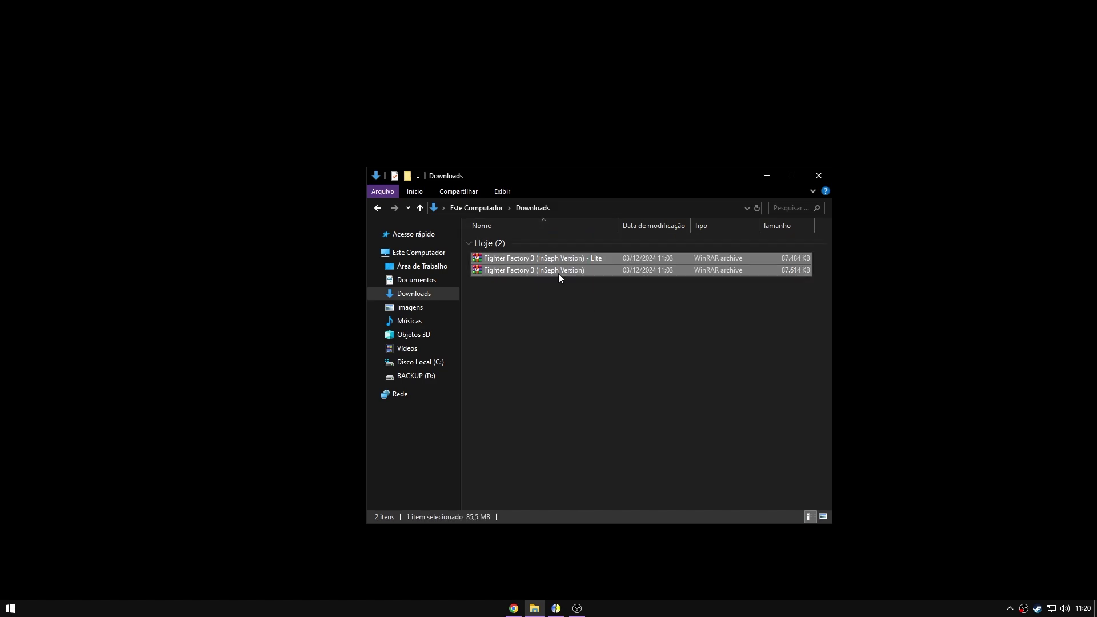
right_click(561, 268)
left_click(648, 391)
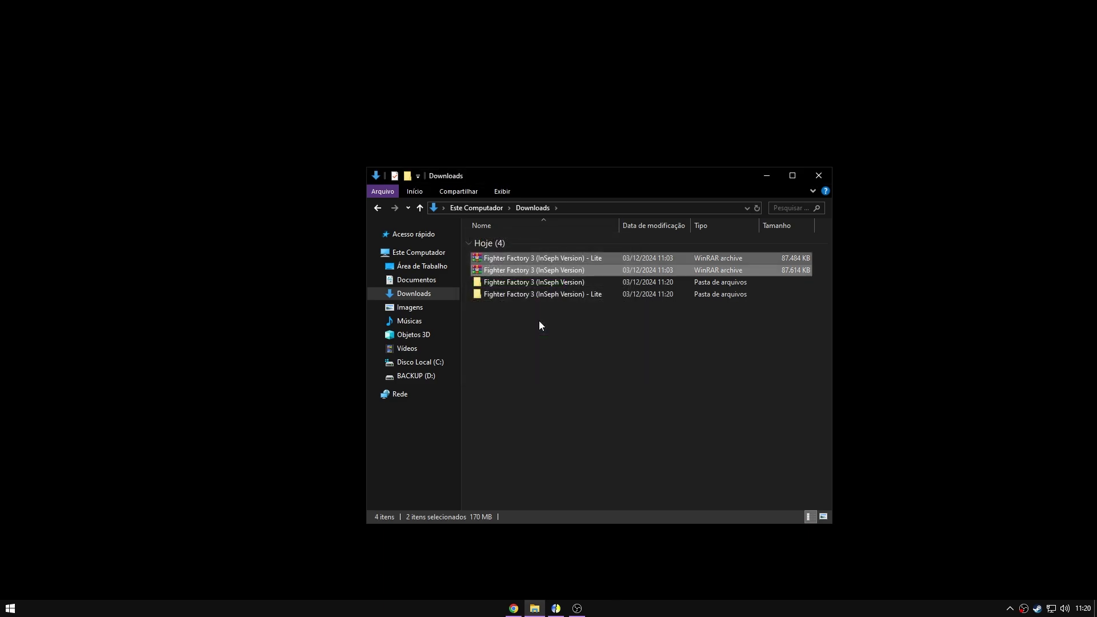
left_click(538, 375)
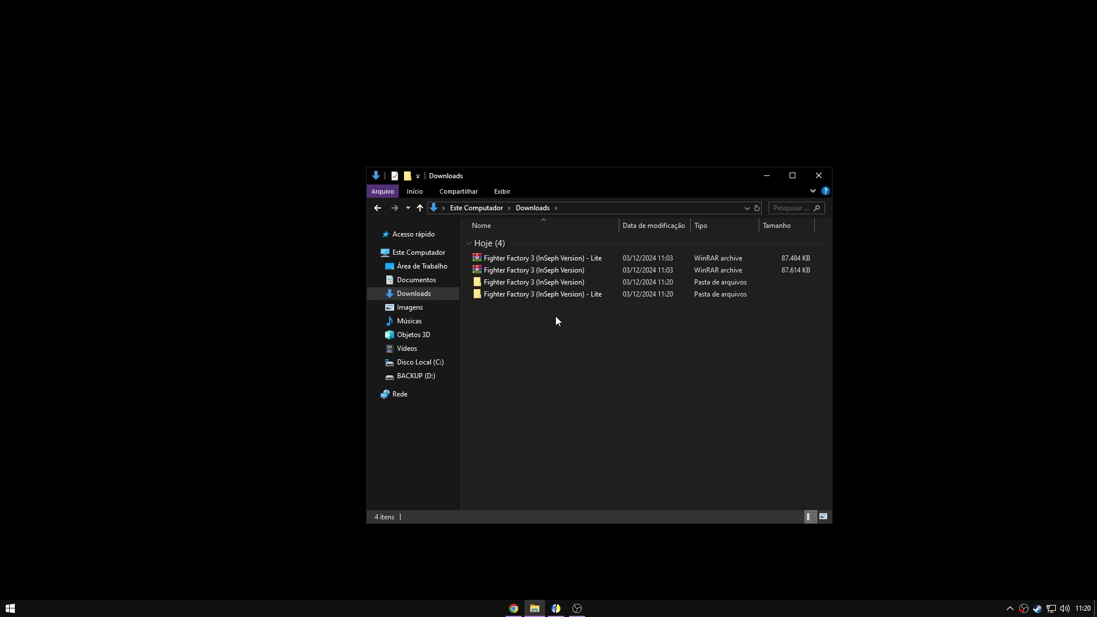
Launch the Fighter Factory 3 - Lite application from the extracted Lite version's inner folder.
double_click(582, 295)
double_click(584, 245)
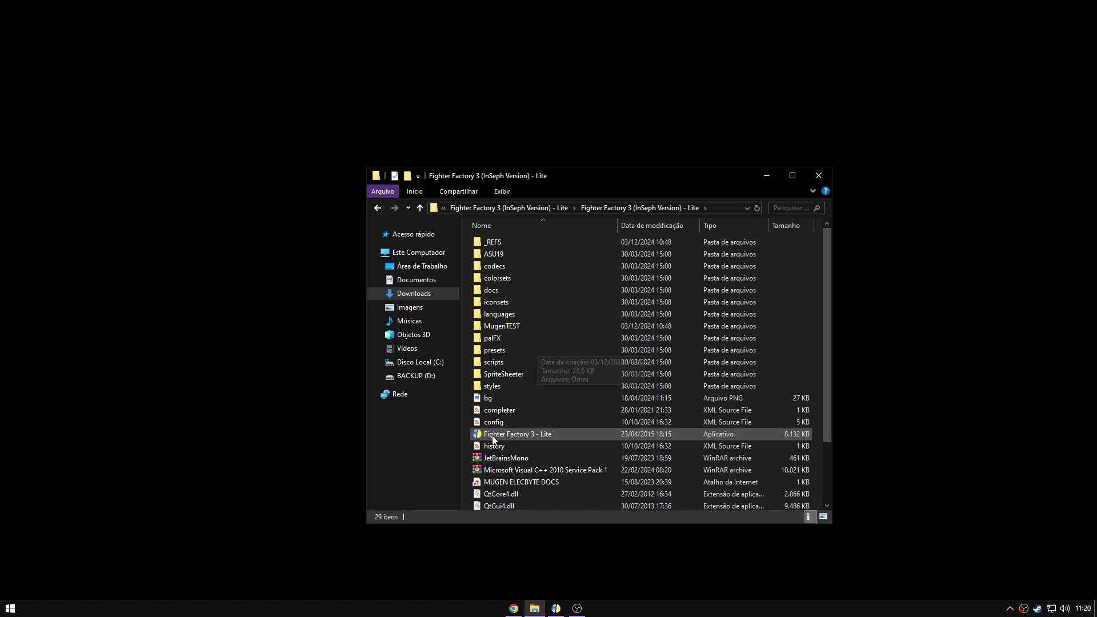
scroll(519, 396, "down", 2)
double_click(532, 361)
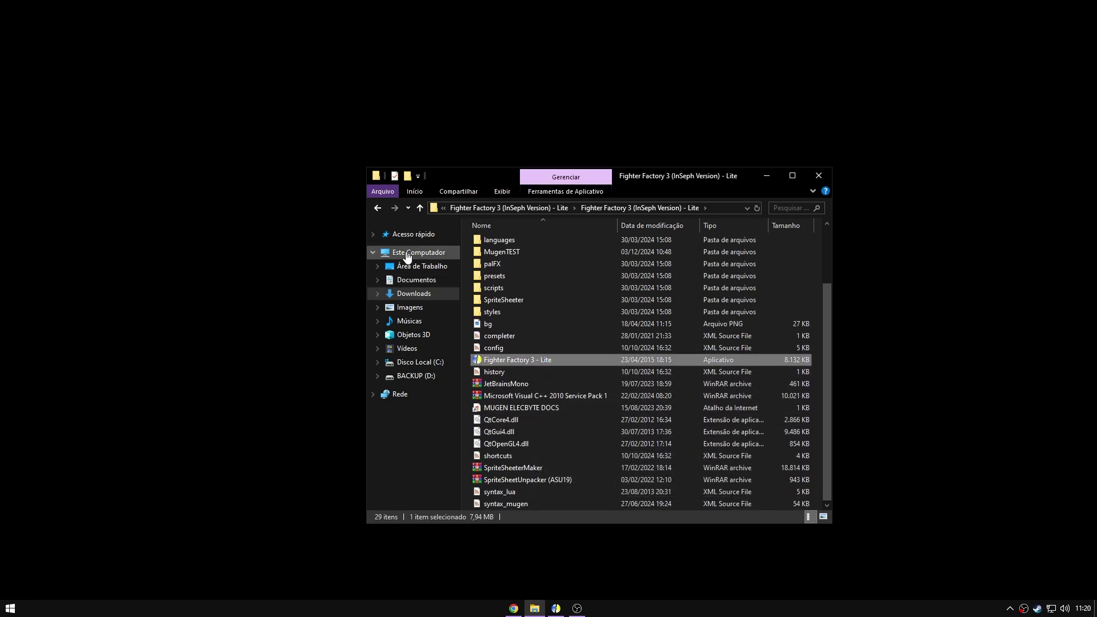
Return to Downloads and launch the Fighter Factory 3 application from the extracted non-Lite version's inner folder.
left_click(377, 208)
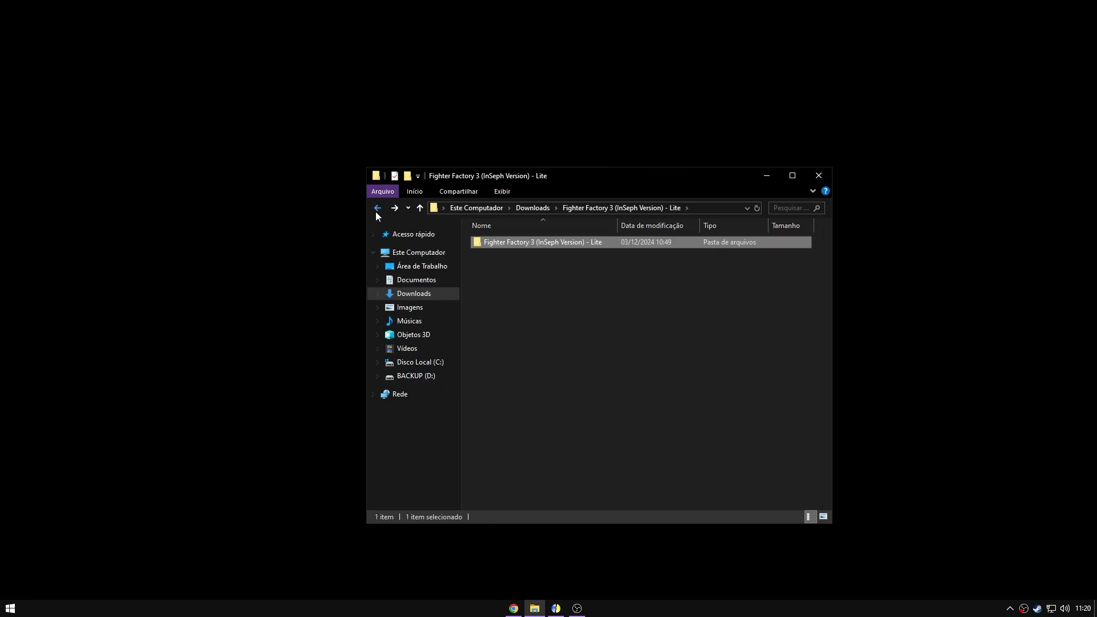
left_click(377, 208)
double_click(540, 259)
double_click(548, 243)
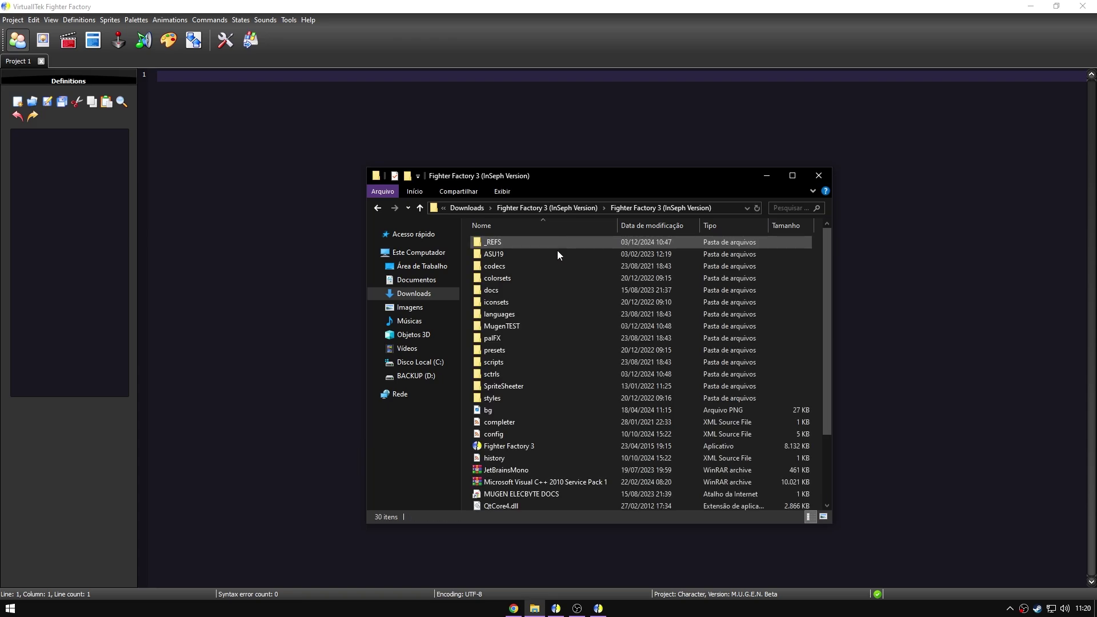
double_click(503, 446)
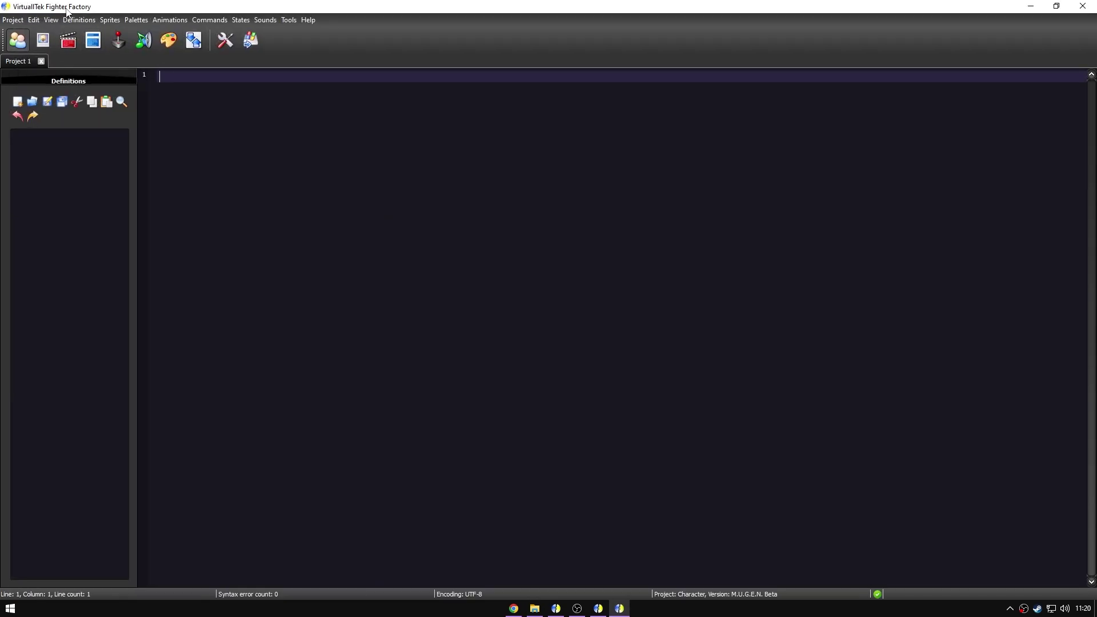
Compare the Lite and full Fighter Factory windows by moving one aside and switching between them, then maximize the moved window.
left_click_drag(65, 9, 238, 19)
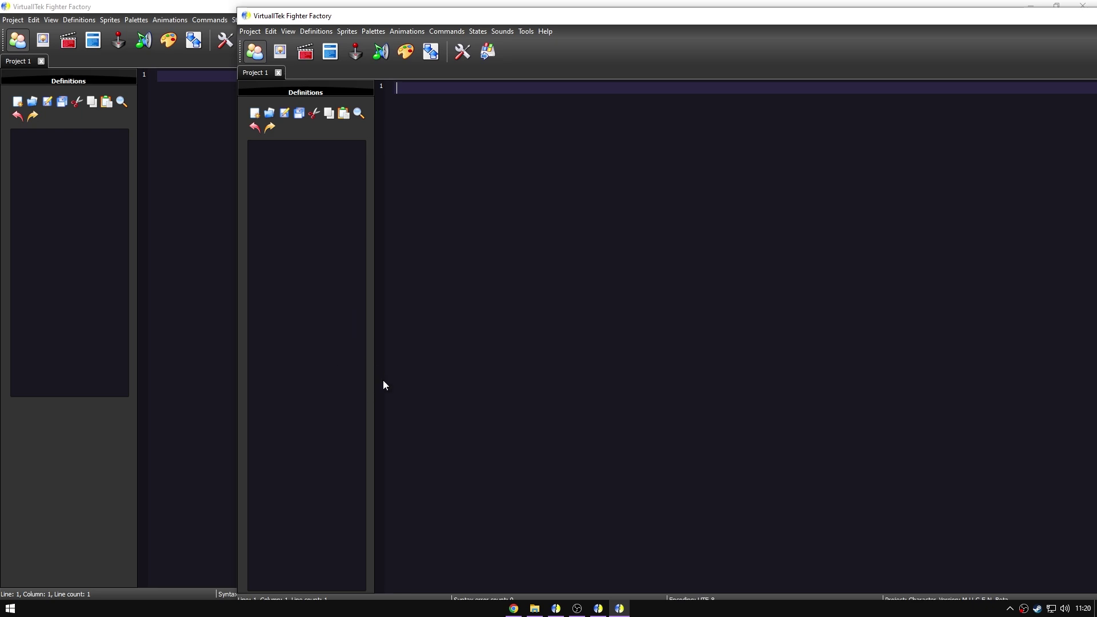
left_click(89, 6)
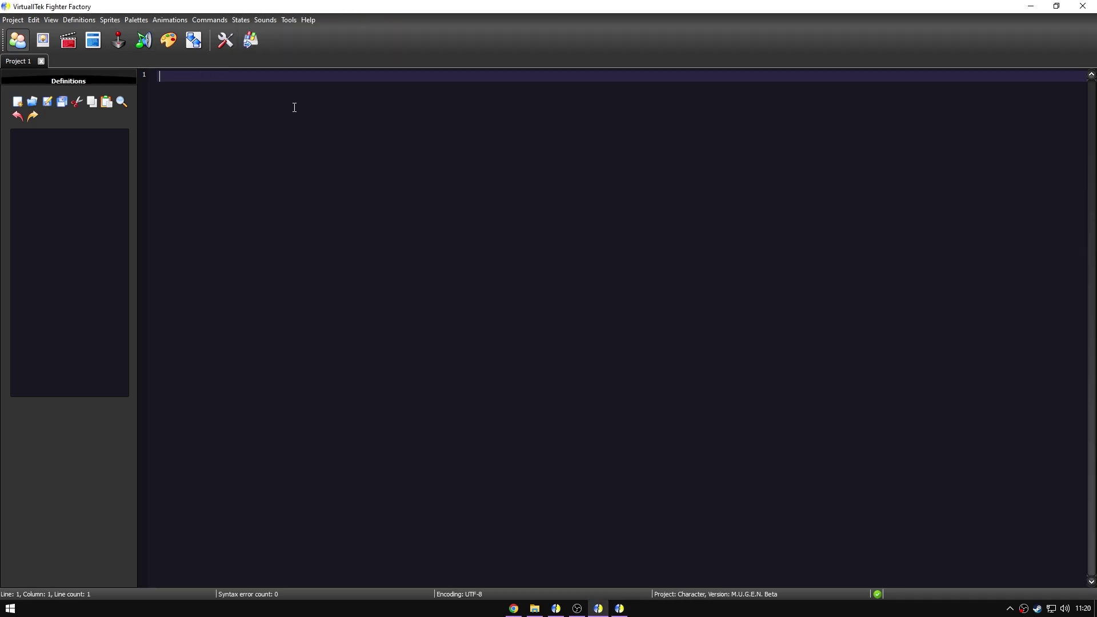
left_click(619, 608)
double_click(423, 17)
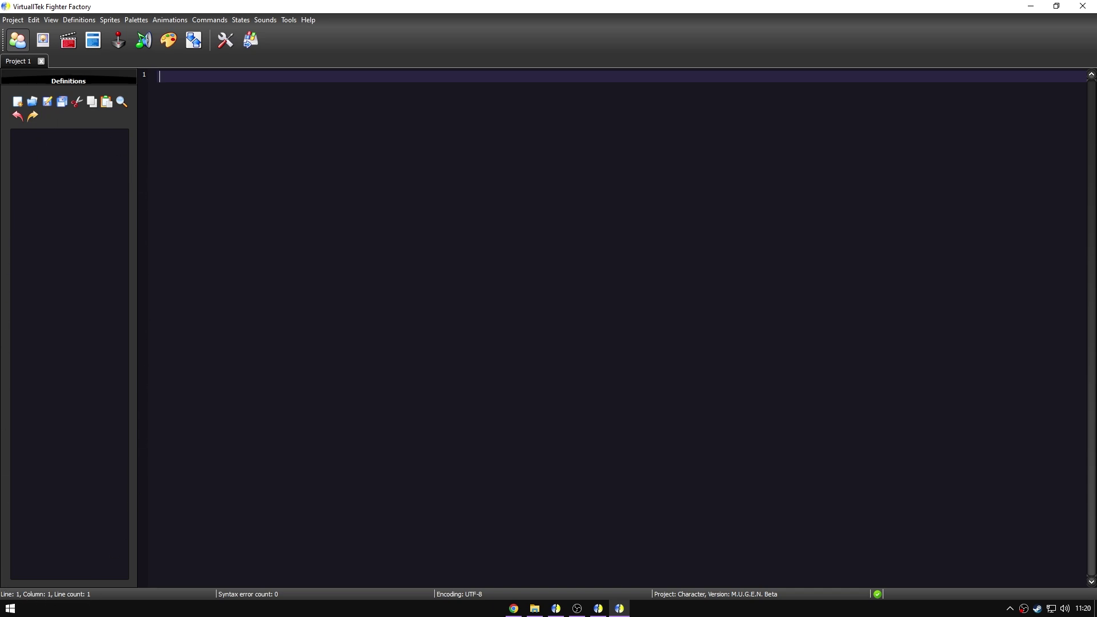
left_click(621, 608)
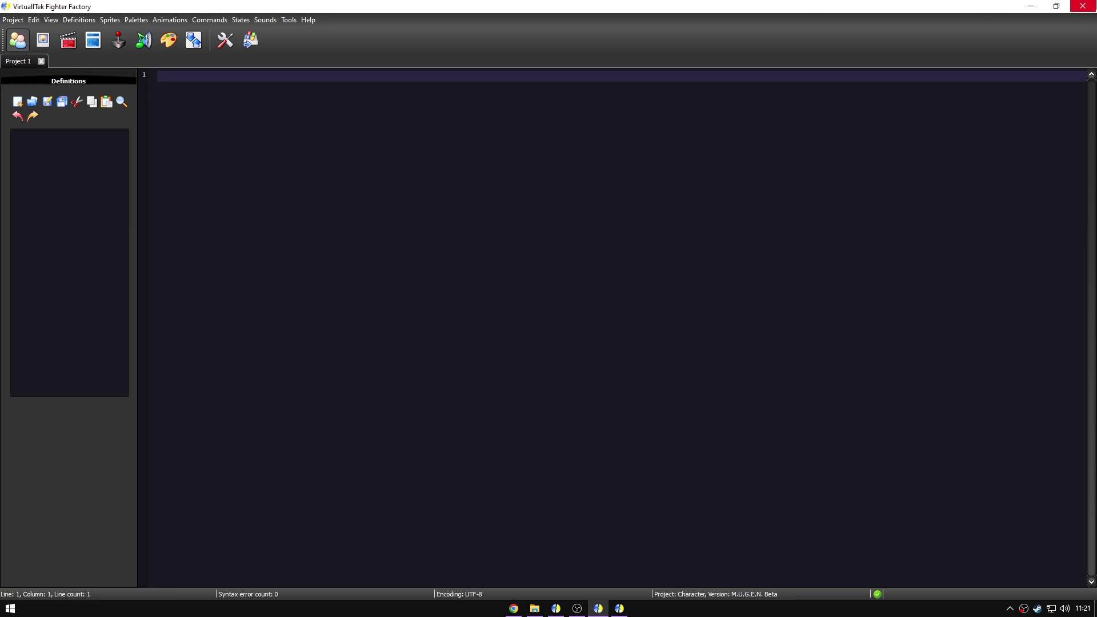
Close the Fighter Factory window on Definitions and enlarge the extracted folder's window to point out the Microsoft Visual C++ 2010 Service Pack 1 archive.
left_click(1083, 6)
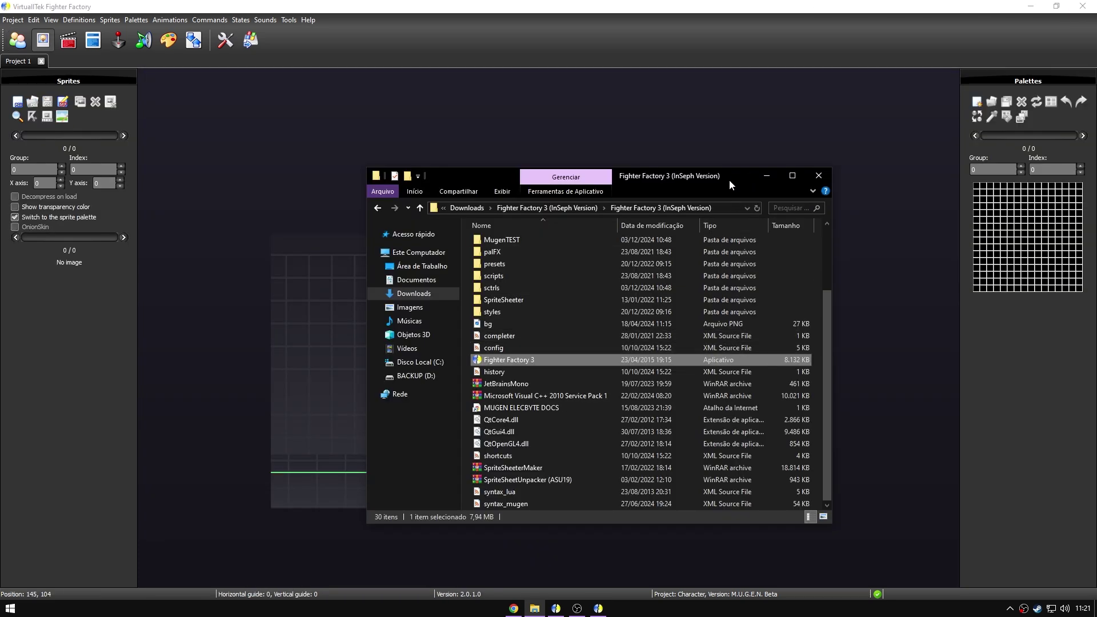
left_click_drag(729, 178, 618, 113)
left_click_drag(724, 462, 838, 534)
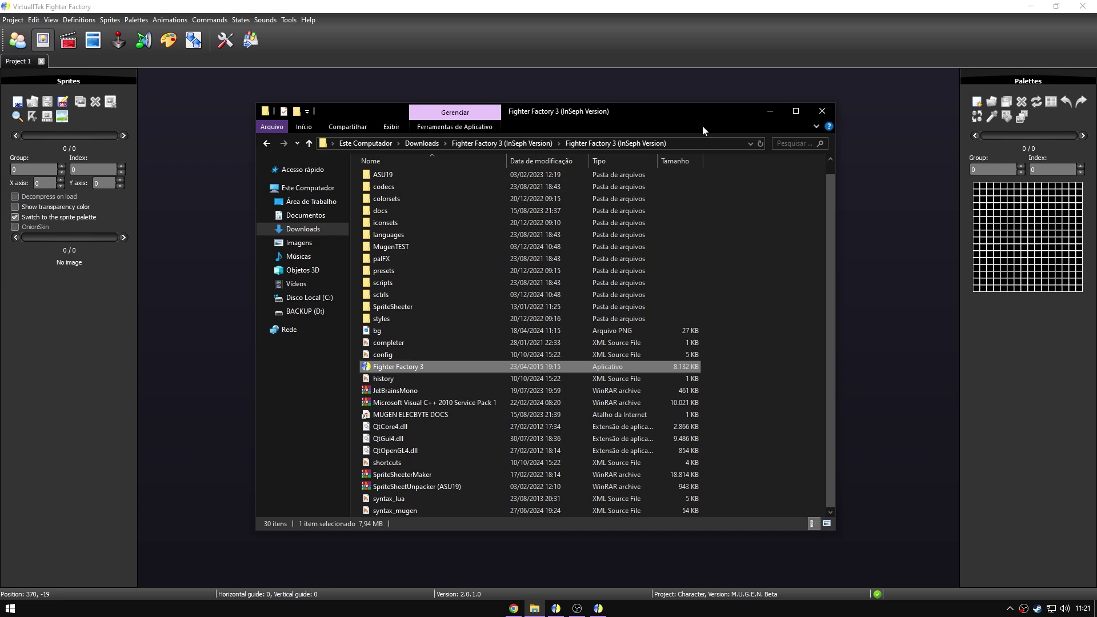
left_click_drag(705, 111, 726, 80)
left_click_drag(855, 501, 836, 538)
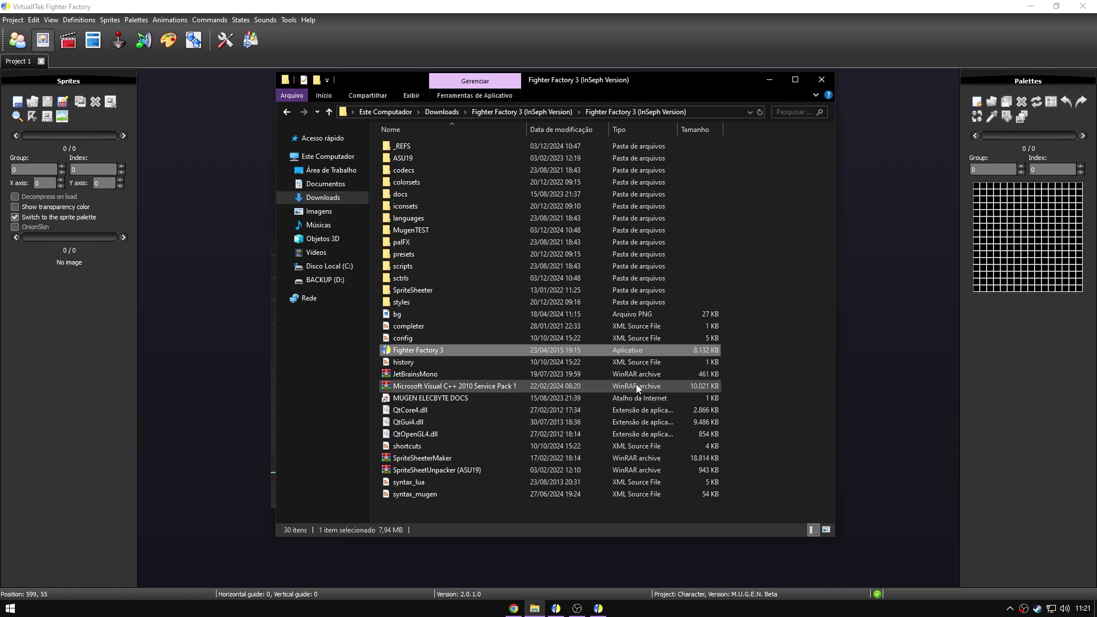
left_click(413, 386)
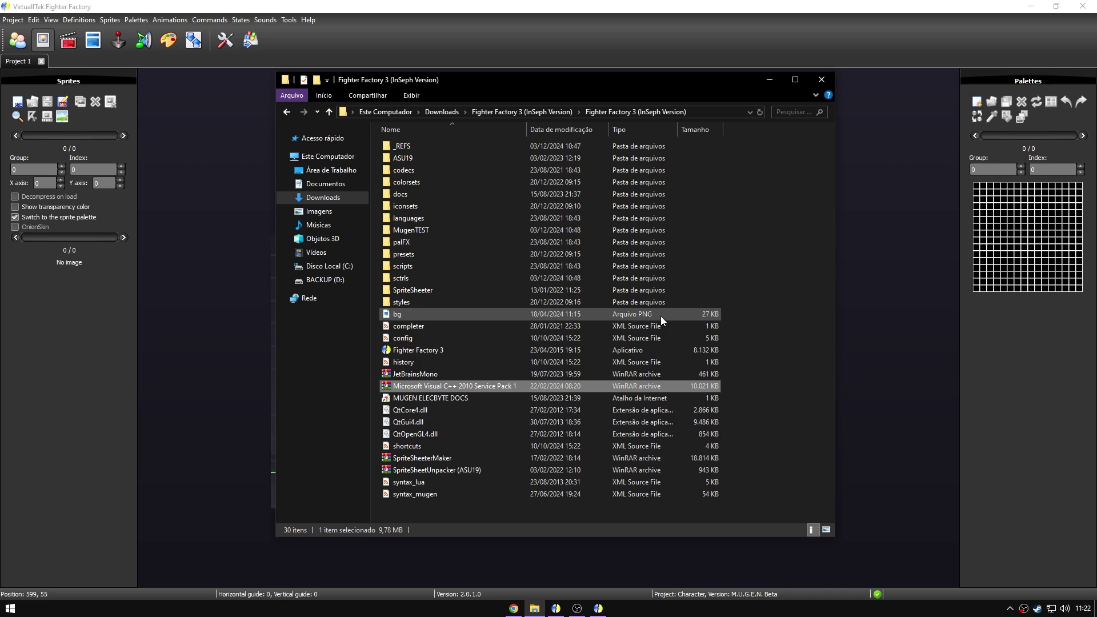
left_click(810, 379)
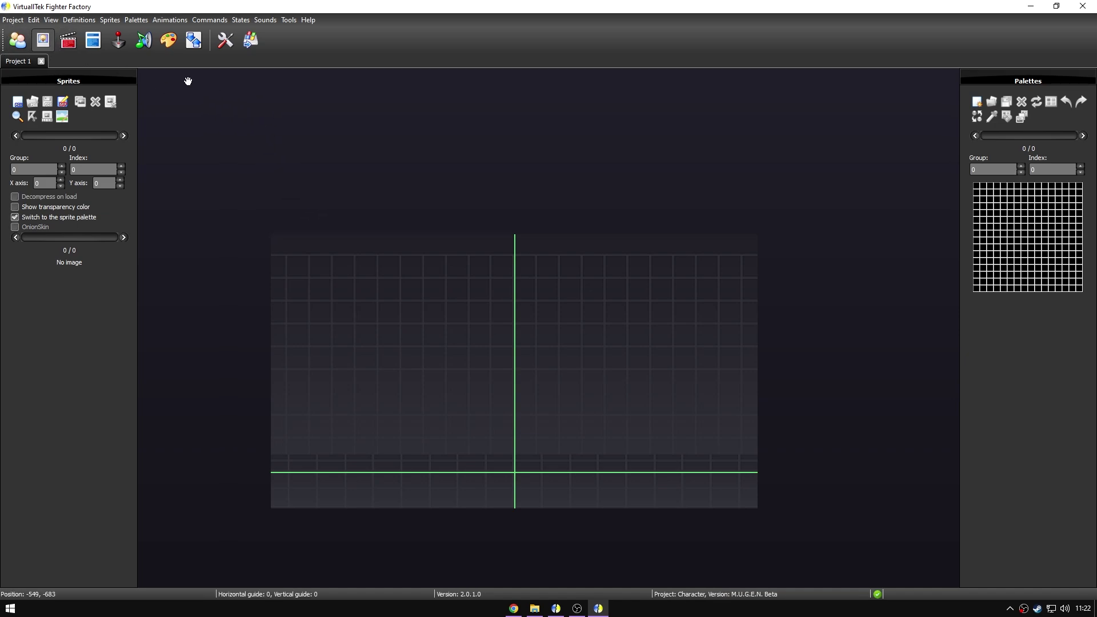
Inspect the editor font choices in the Text section of the program options and close the options.
left_click(225, 45)
left_click(623, 201)
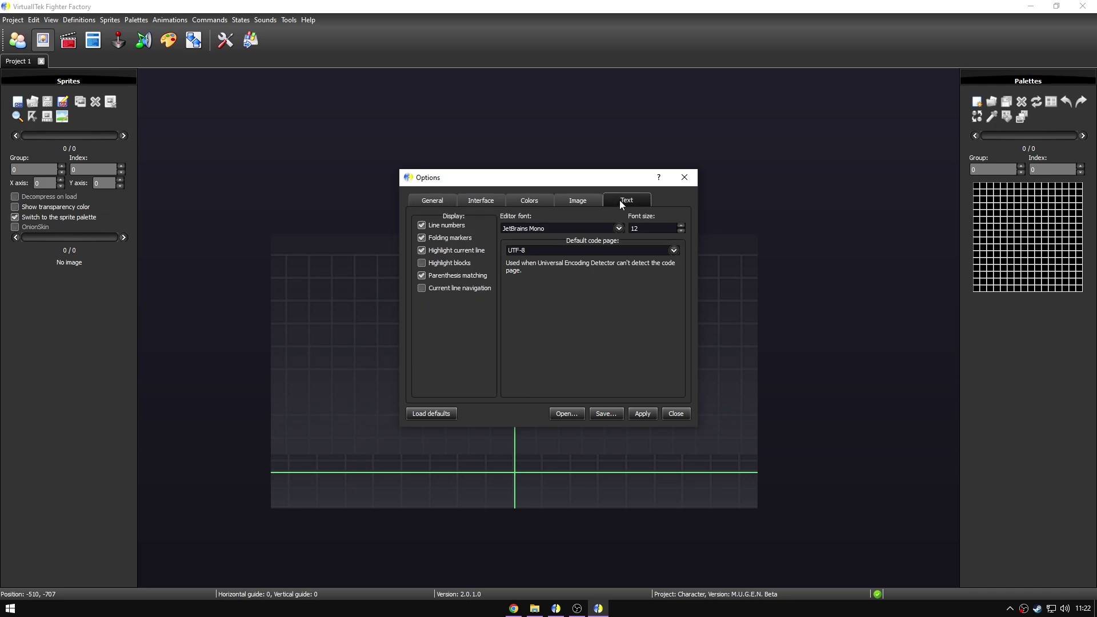
left_click(619, 229)
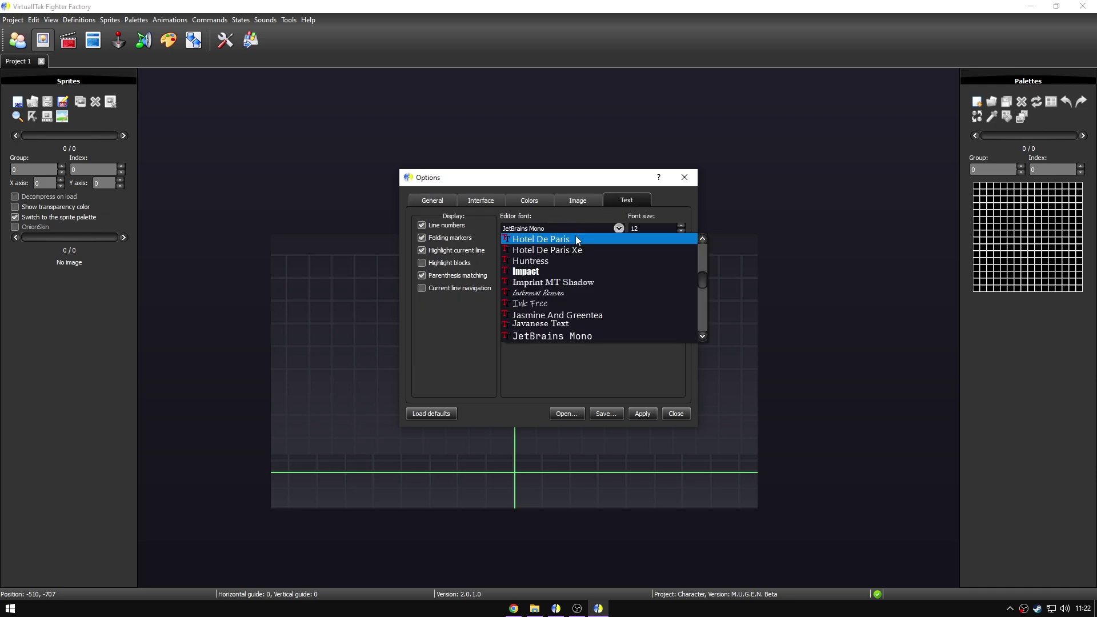
left_click(578, 239)
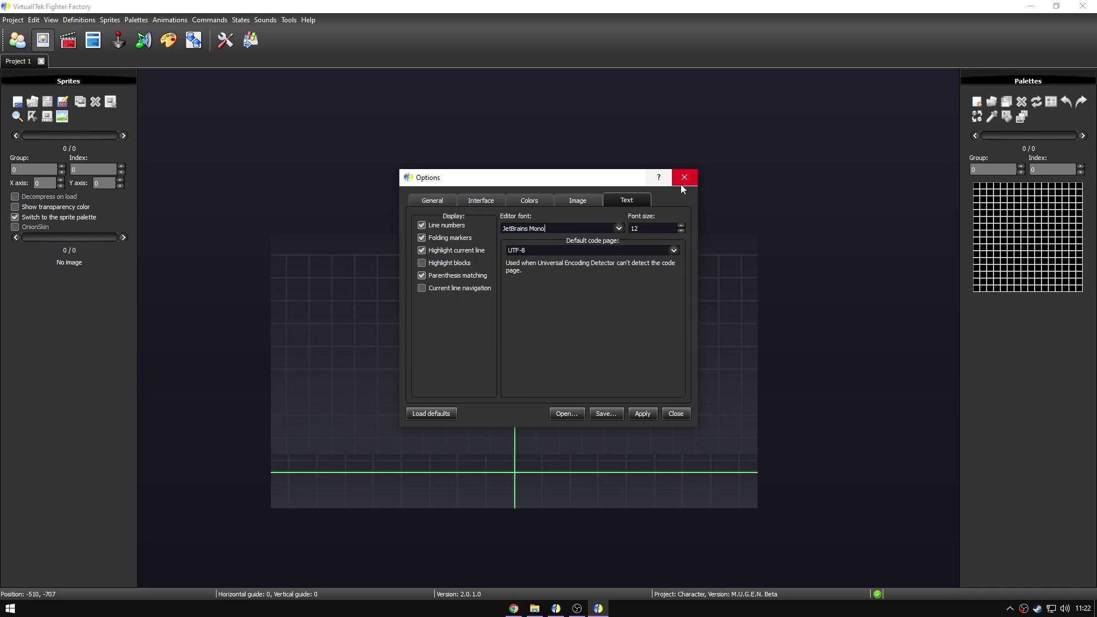
left_click(684, 177)
Open the Goku (SSGSS) character project from the _zReleased folder inside the [v1.1] Academy MUGEN chars folder.
left_click(14, 20)
left_click(86, 45)
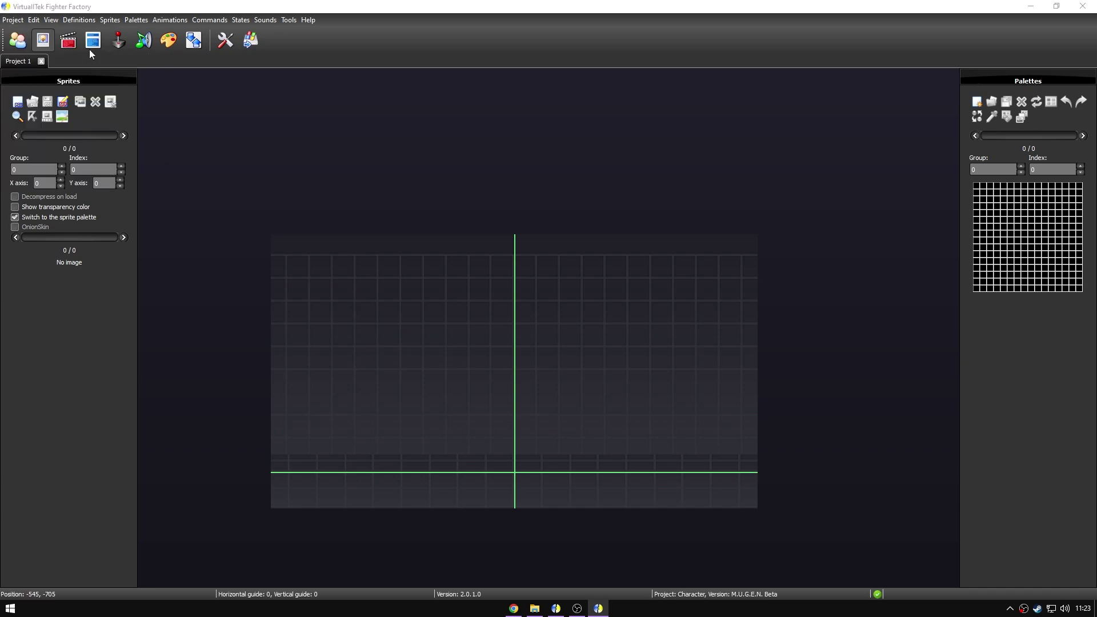
left_click(288, 276)
double_click(389, 251)
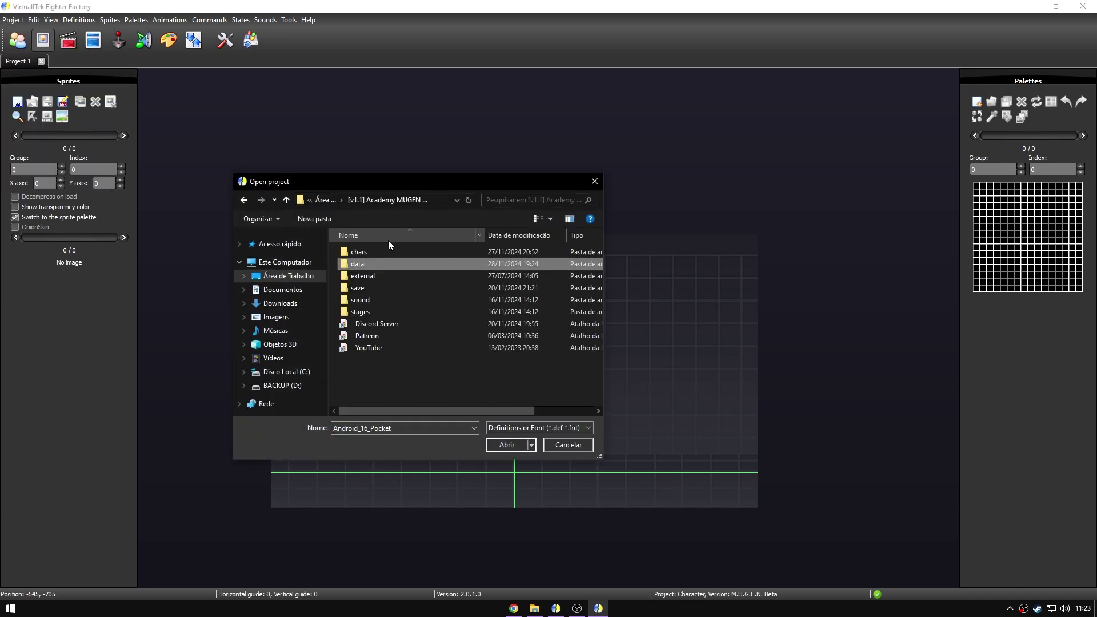
double_click(388, 251)
double_click(408, 277)
type("gon")
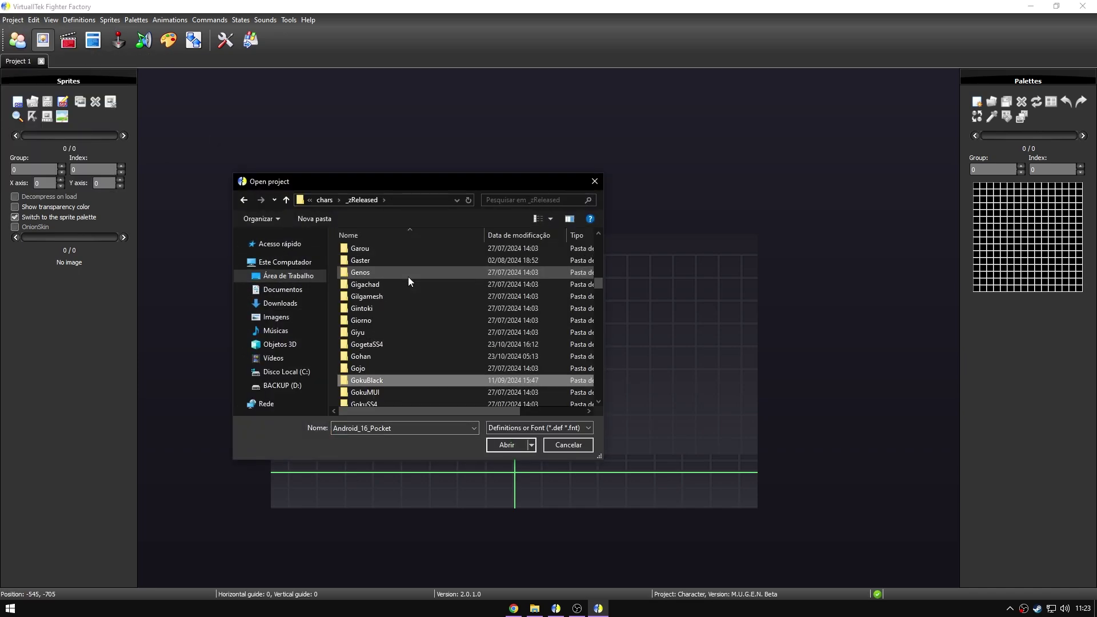
key("Up")
key("Return")
key("Down")
key("Return")
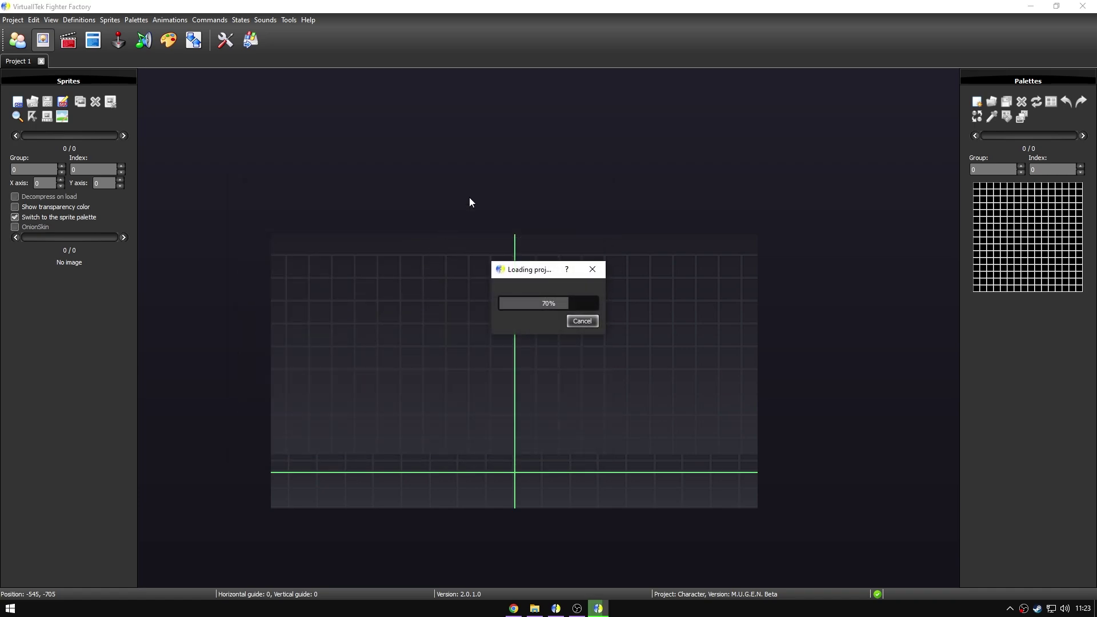
Display the character's States code and highlight the [size] block in main.cns.
left_click(93, 40)
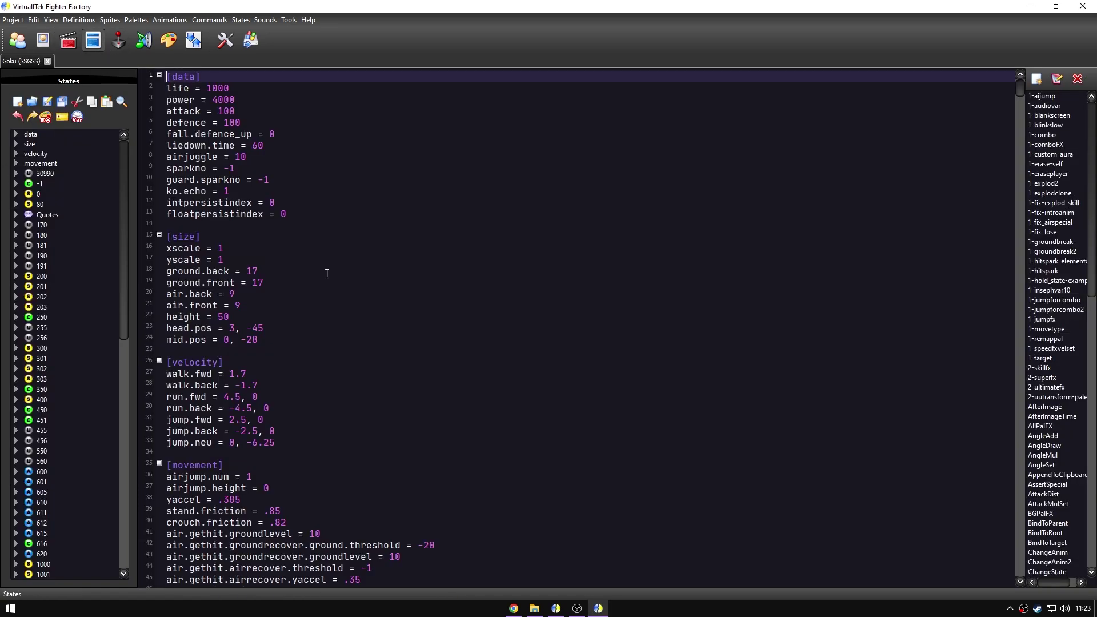
left_click(281, 266)
left_click_drag(269, 331, 171, 205)
left_click(277, 376)
left_click_drag(266, 355, 166, 251)
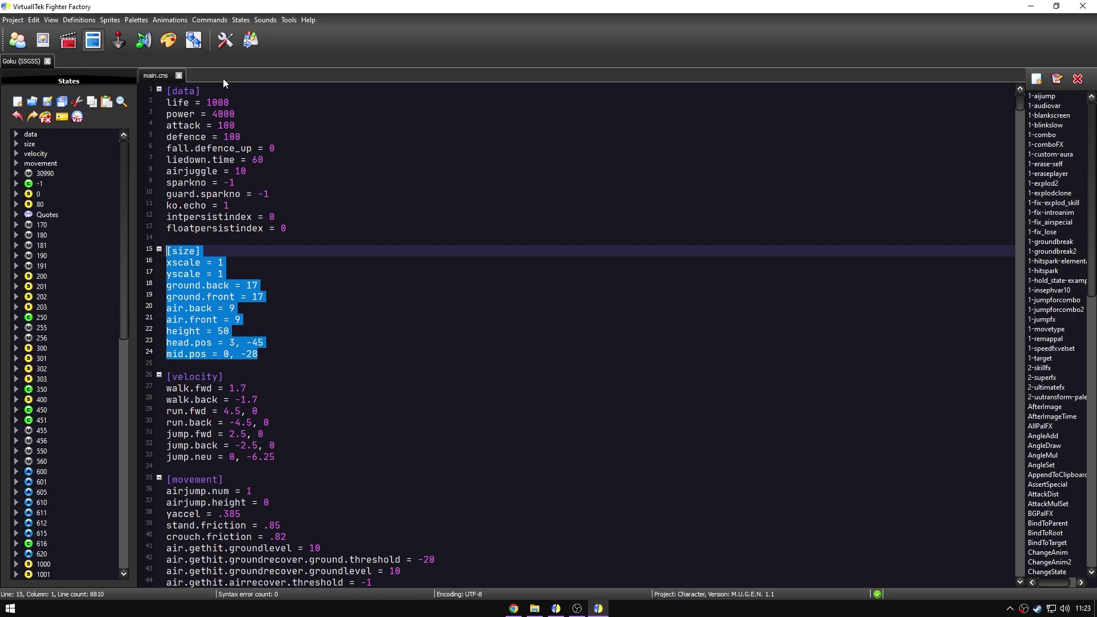
Set the editor font to Arial in the Text options, apply it, and bring up the extracted folder's window.
left_click(225, 41)
key("ctrl+alt+o")
left_click(577, 200)
left_click(627, 200)
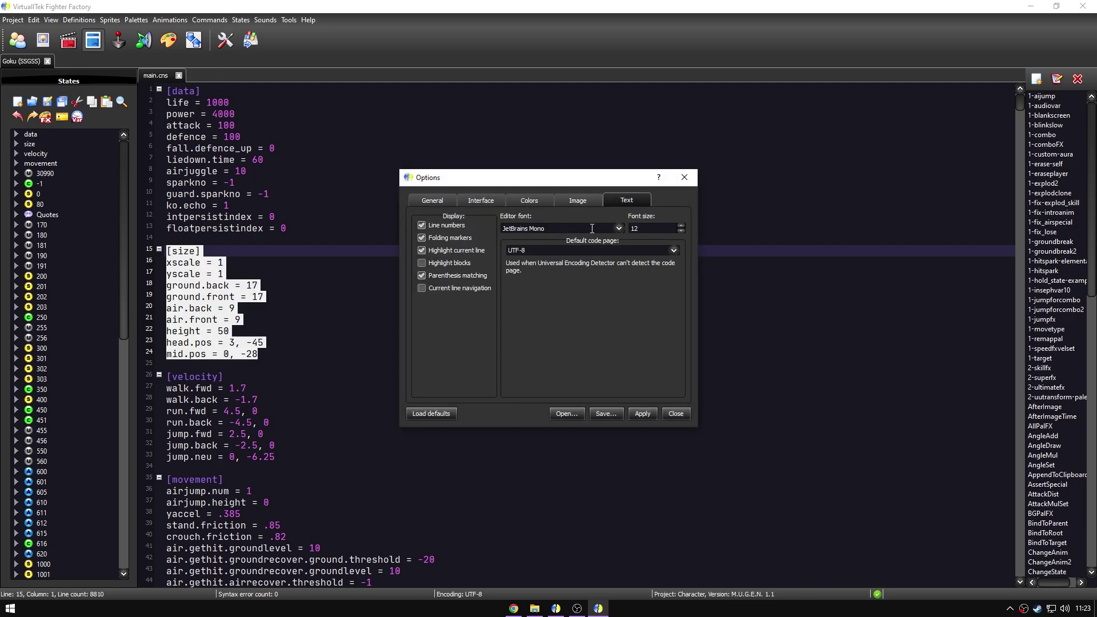
left_click(618, 229)
left_click_drag(702, 280, 703, 243)
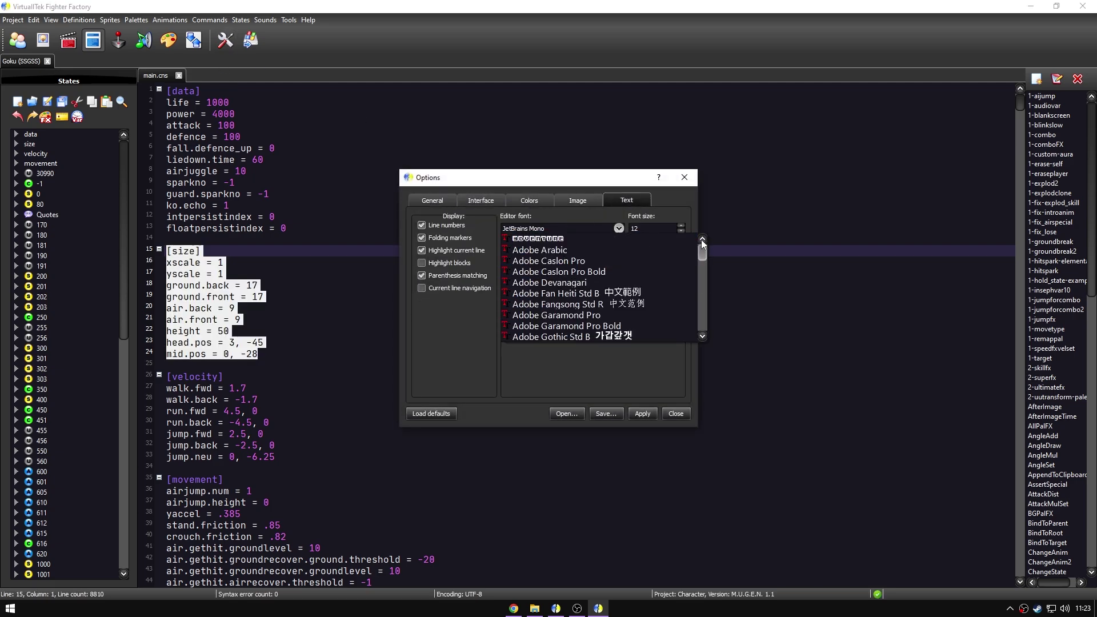
scroll(621, 277, "down", 5)
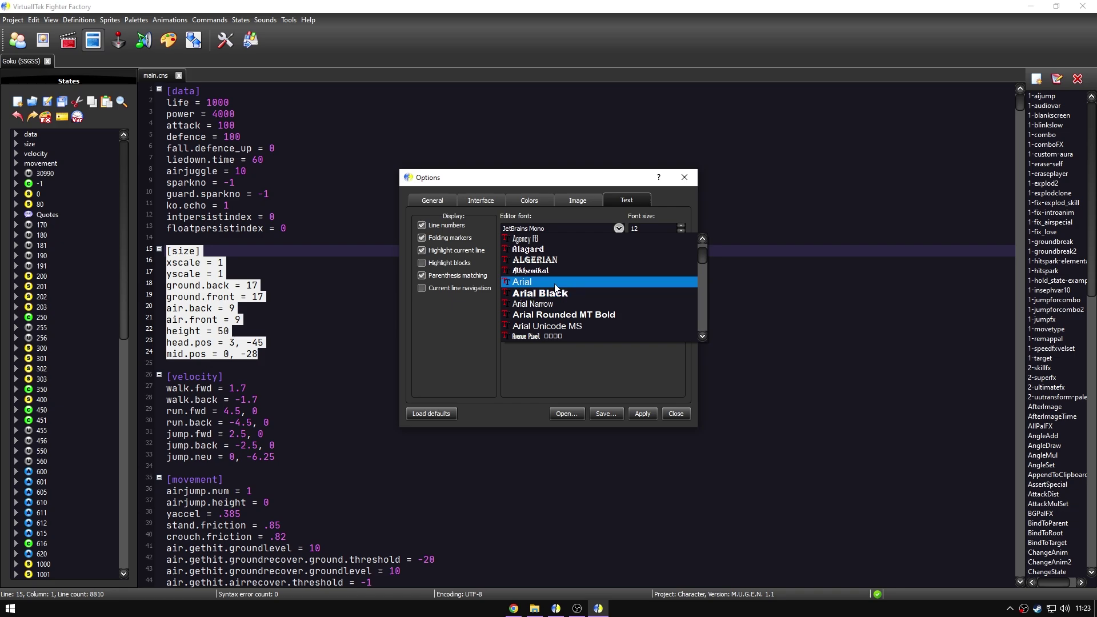
left_click(594, 285)
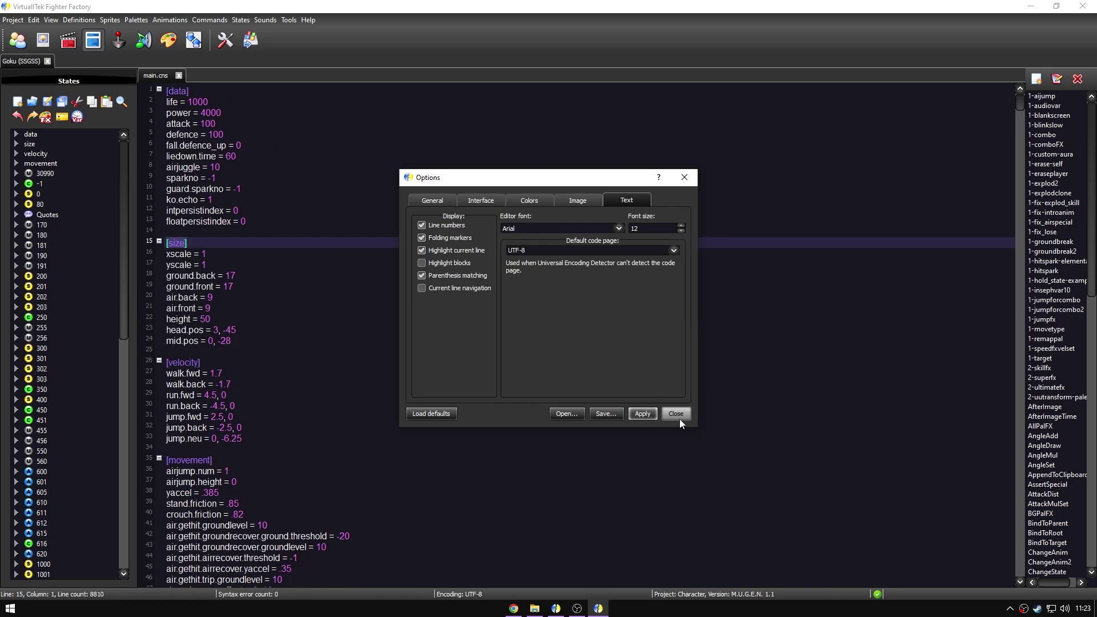
left_click(248, 266)
left_click(534, 608)
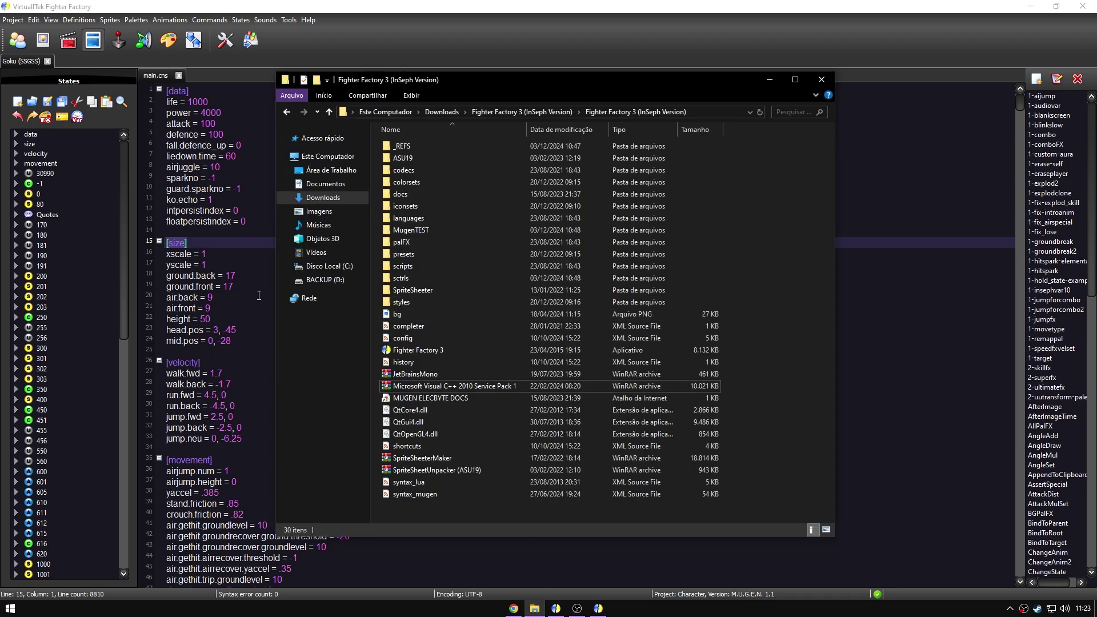
Set the editor font back to JetBrains Mono in the Text options and apply it.
left_click(225, 42)
left_click(627, 201)
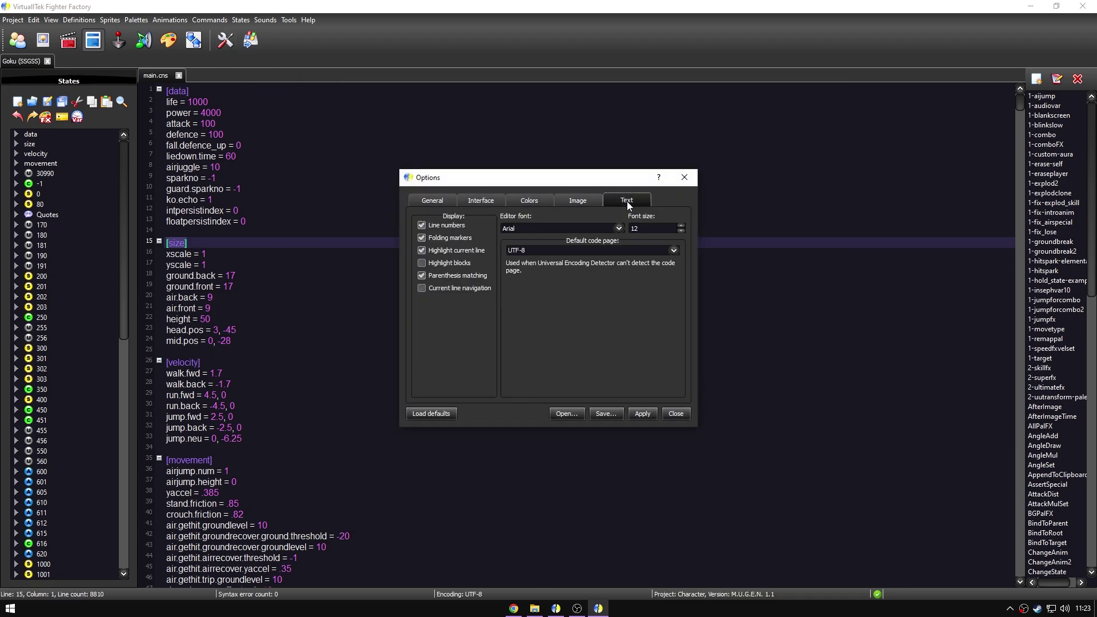
left_click(619, 228)
left_click(549, 332)
left_click(642, 414)
Extract the JetBrainsMono archive in the Fighter Factory 3 (InSeph Version) folder into its own JetBrainsMono folder.
left_click(535, 608)
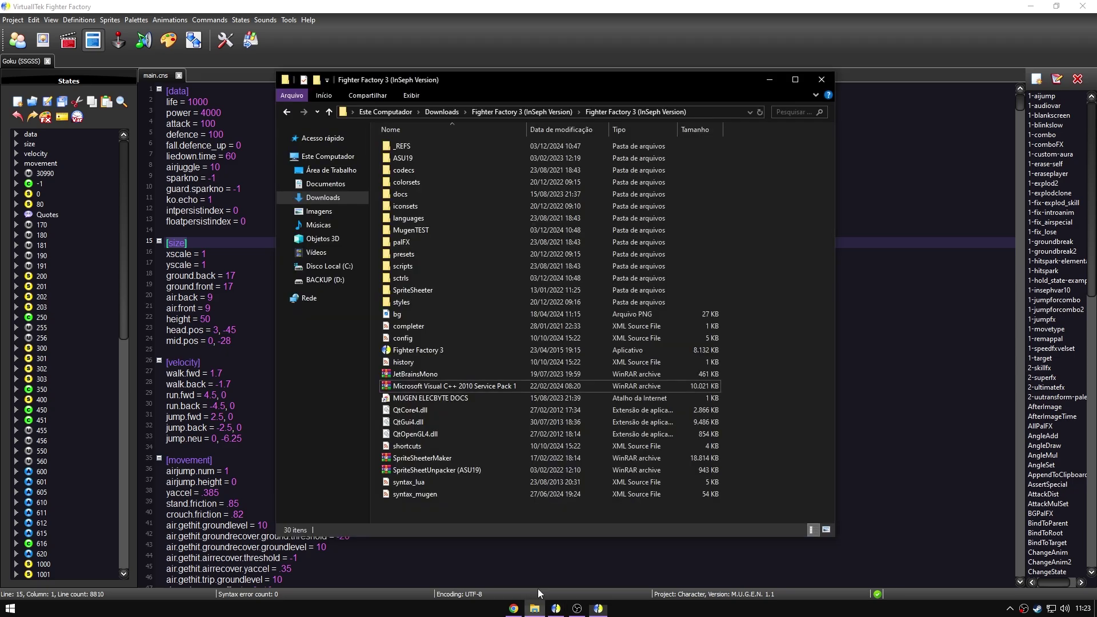
right_click(411, 376)
left_click(516, 196)
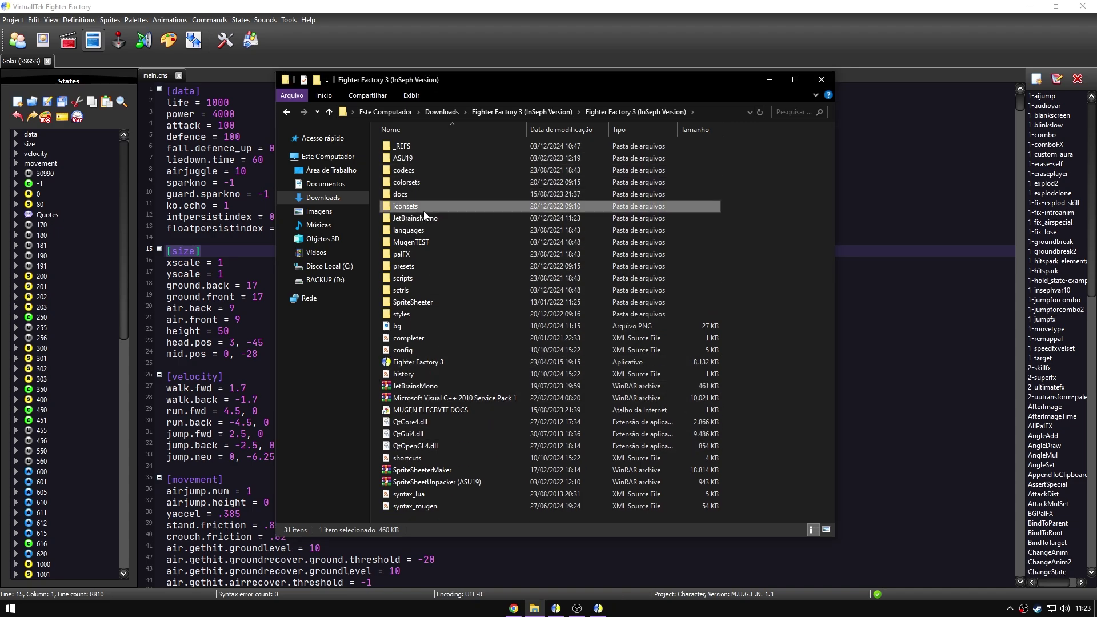
Open the inner JetBrainsMono folder, select all font files, and show their install options without installing them.
double_click(425, 218)
double_click(414, 146)
key("ctrl+a")
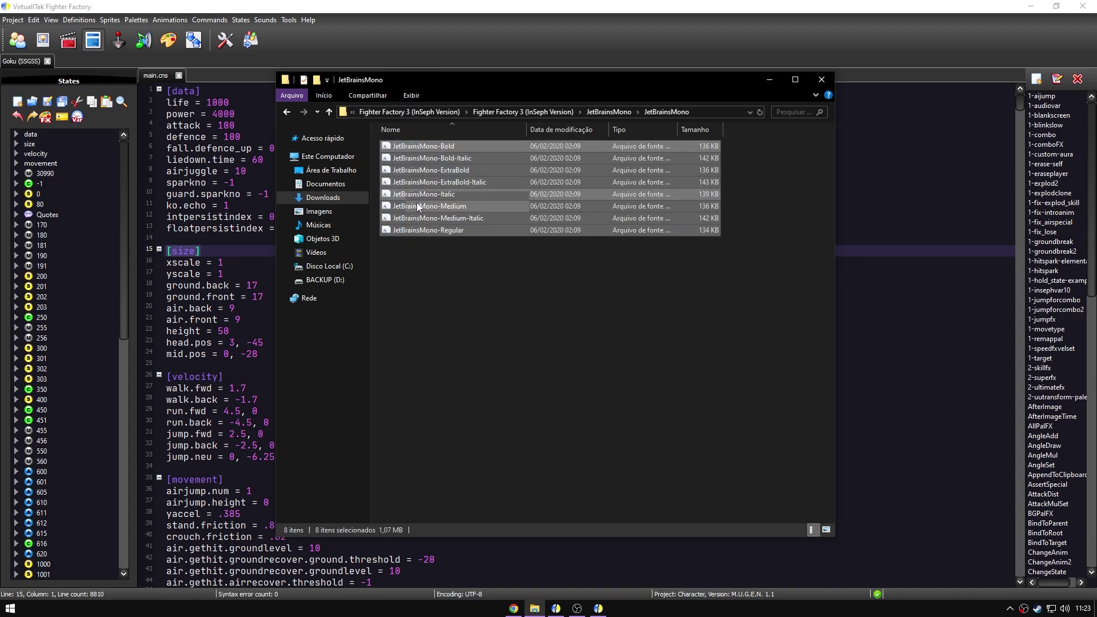
right_click(425, 208)
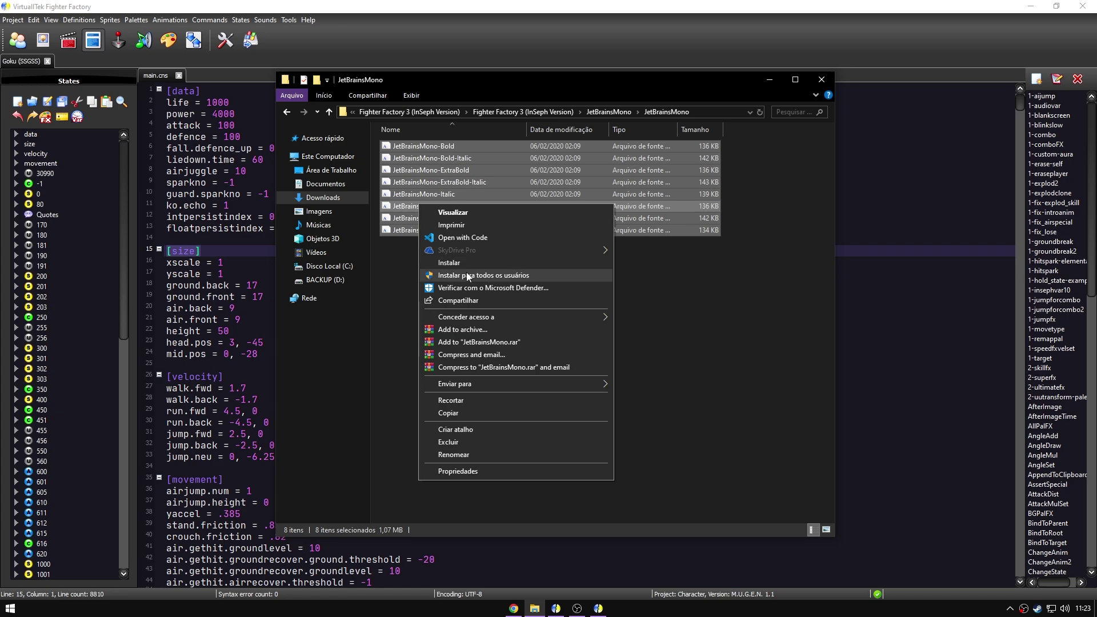
left_click(402, 288)
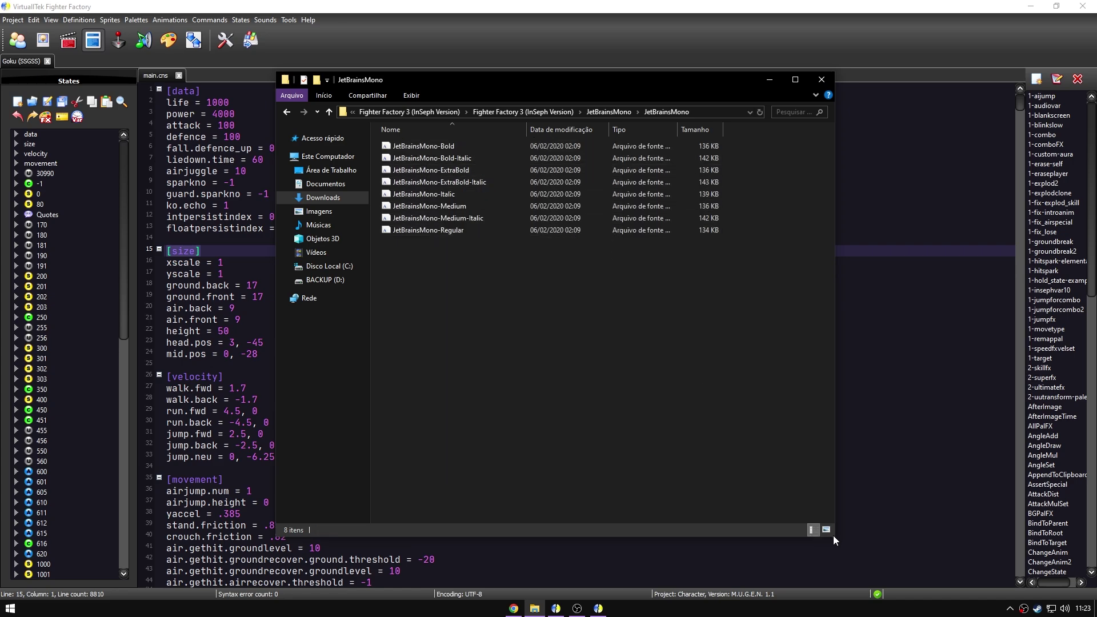
Shrink the folder window, return to the Fighter Factory 3 (InSeph Version) folder, and delete the extracted JetBrainsMono folder.
left_click_drag(833, 536, 761, 404)
key("alt+Left")
key("alt+Left")
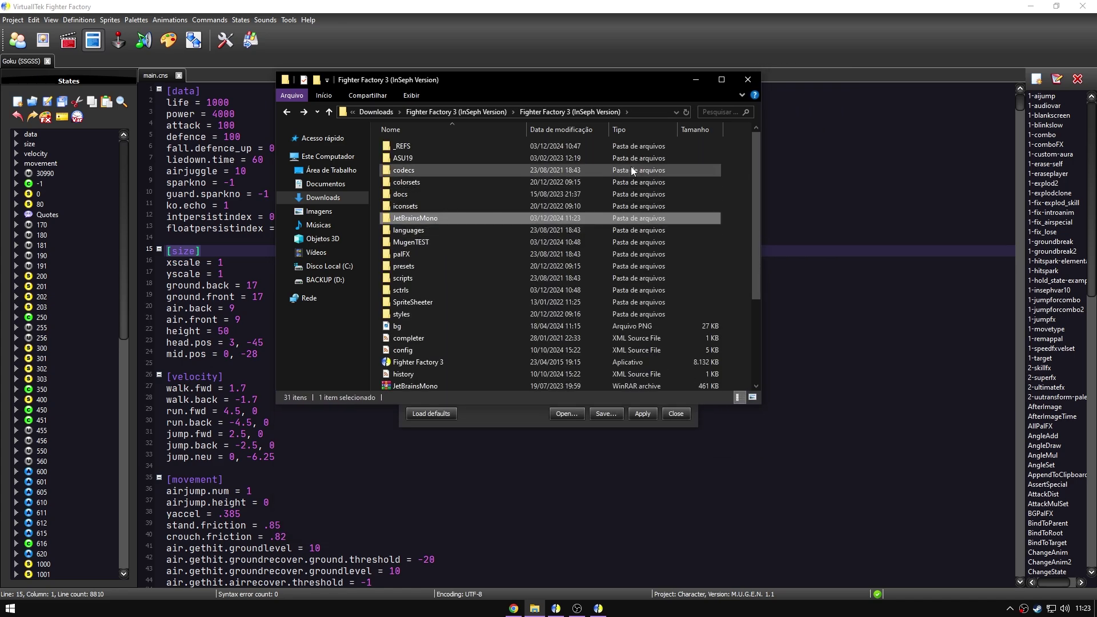
key("Delete")
left_click(748, 80)
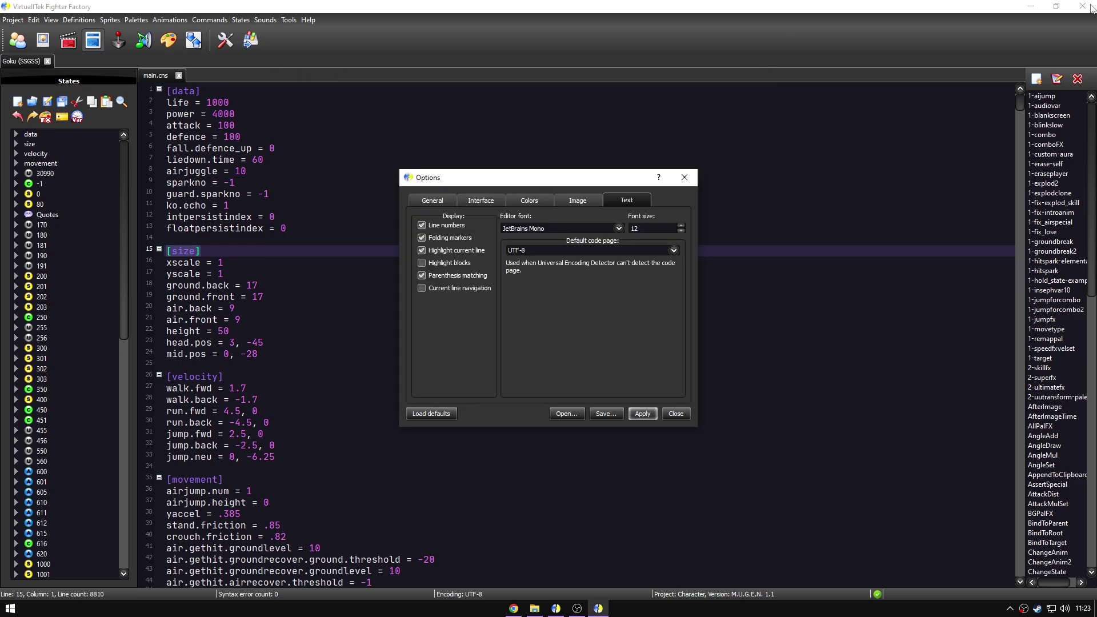
Close the options and the Fighter Factory window, and relaunch Fighter Factory 3 from its folder.
left_click(688, 180)
left_click(1084, 6)
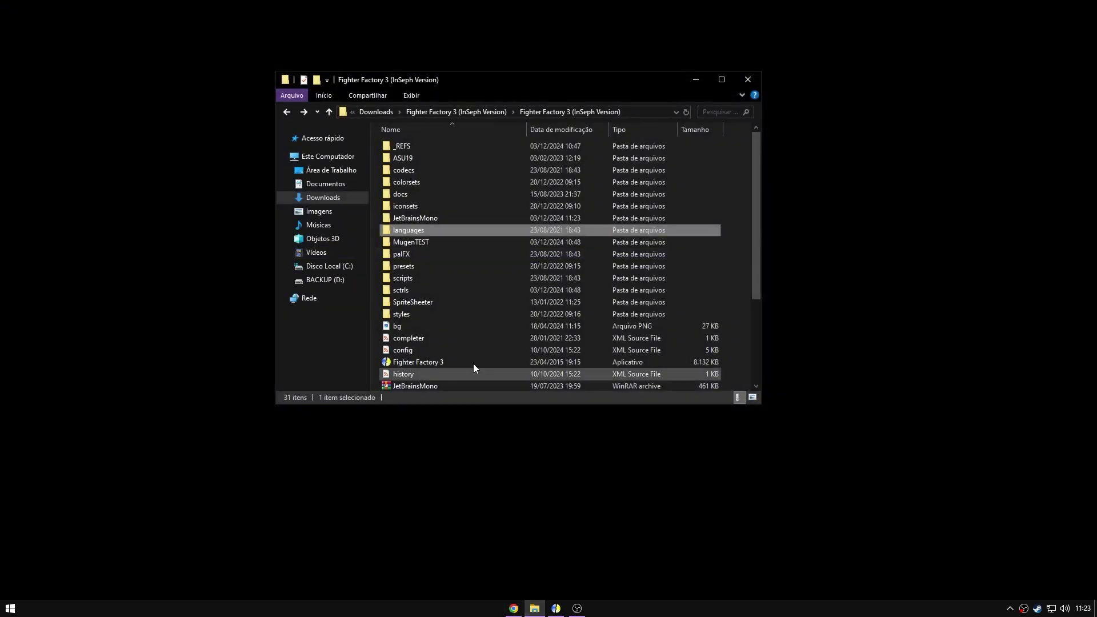
scroll(469, 361, "down", 4)
double_click(448, 240)
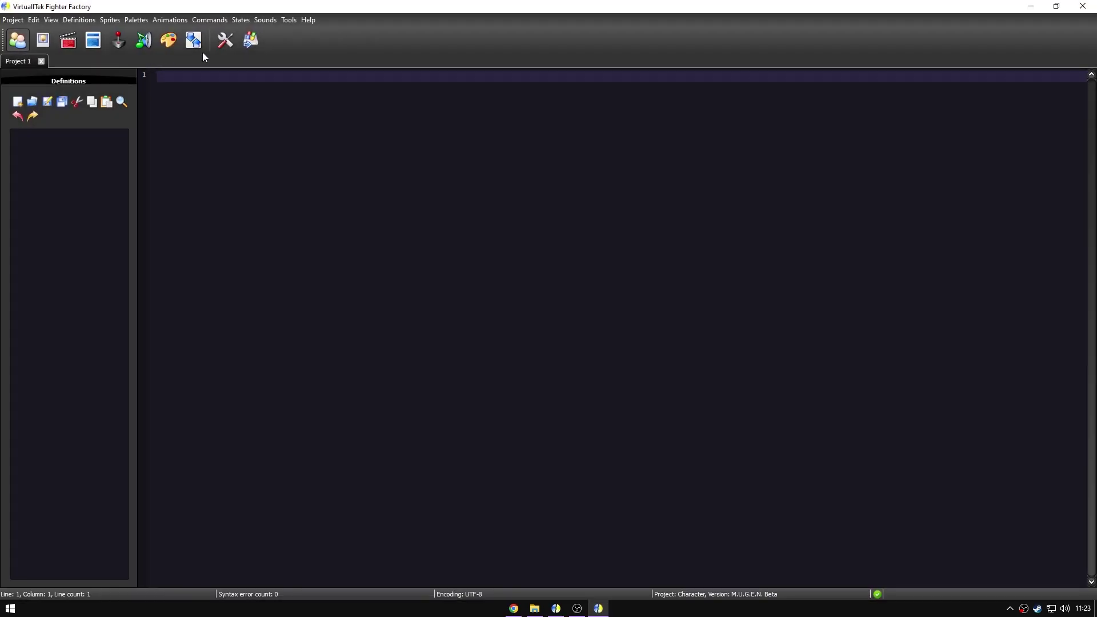
Review the Image, Text, Colors, Interface and General sections of the program options, then close them.
left_click(225, 40)
left_click(582, 201)
left_click(628, 200)
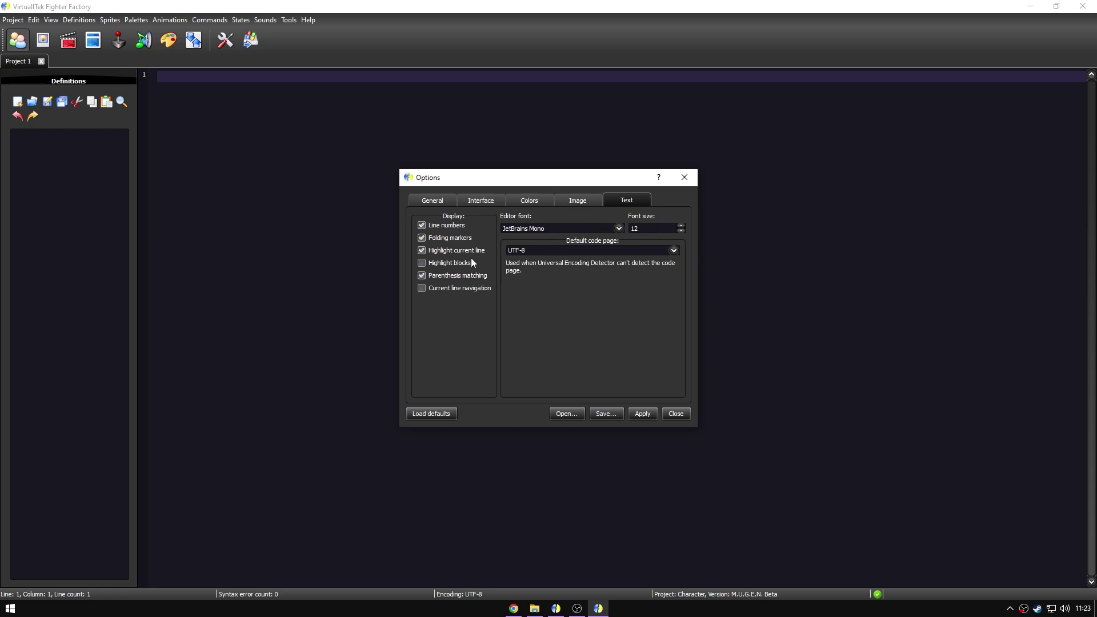
left_click(536, 205)
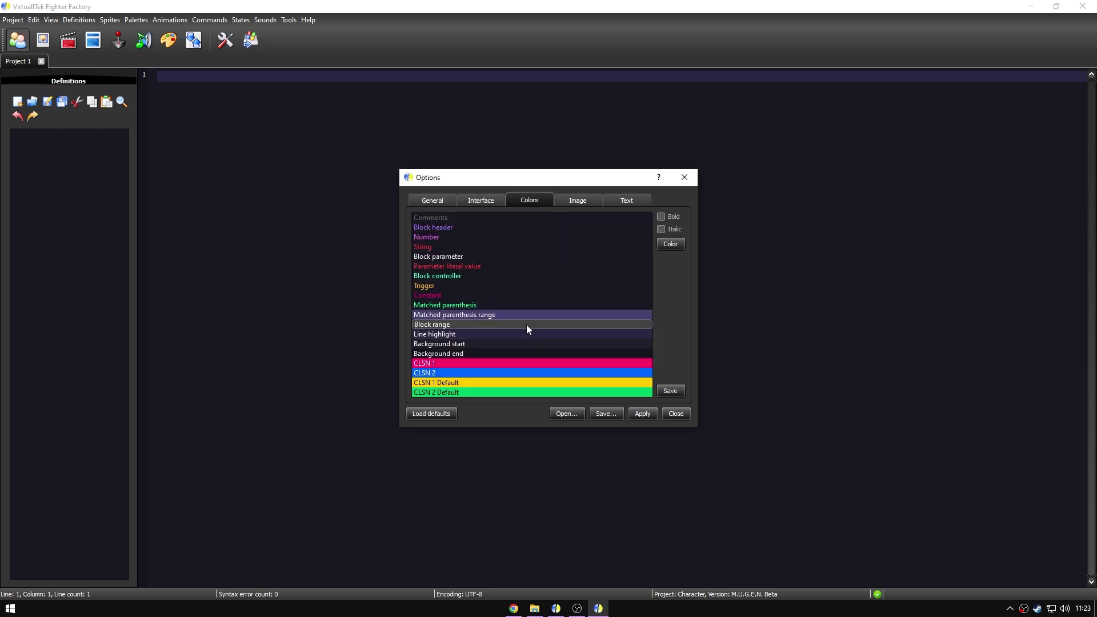
left_click(481, 201)
left_click(436, 203)
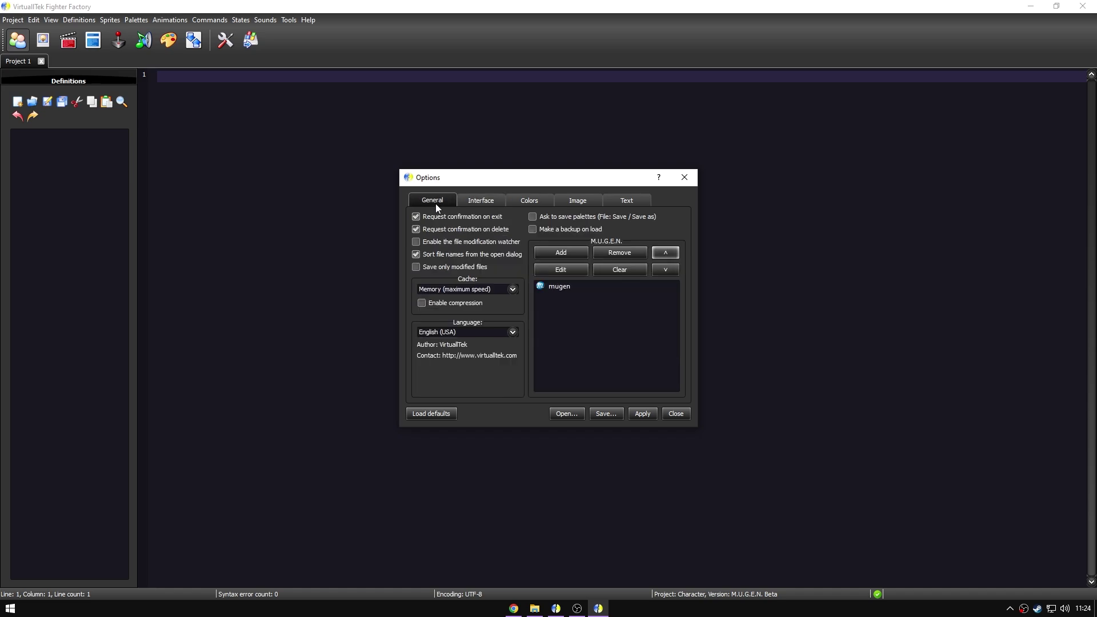
left_click(684, 177)
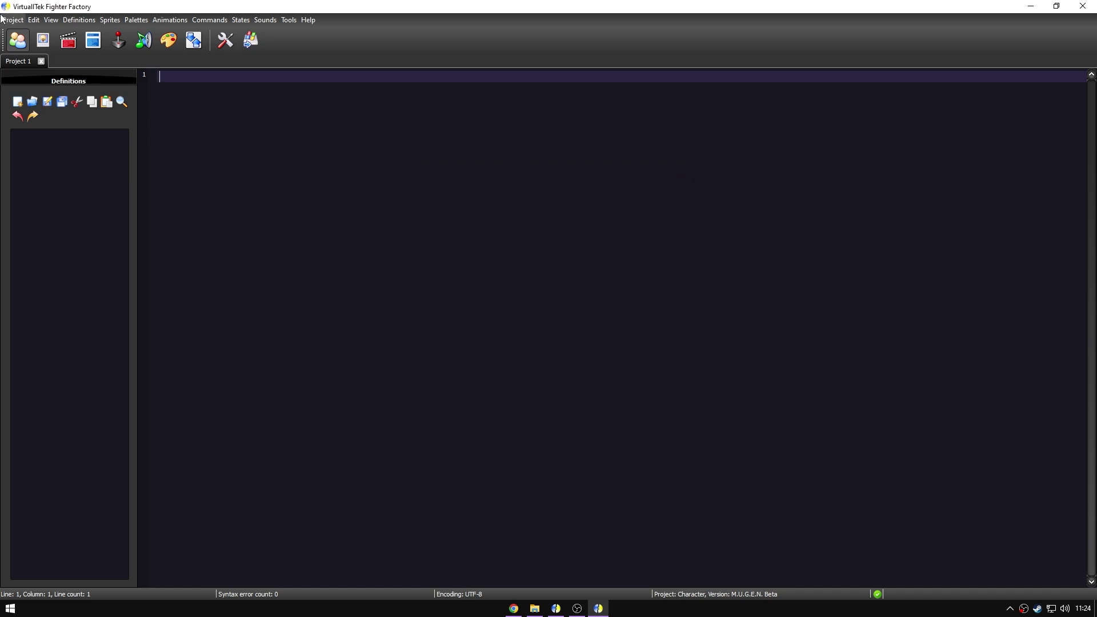
Reopen the Goku (SSGSS) project and run it in M.U.G.E.N.
left_click(12, 20)
mouse_move(40, 57)
left_click(143, 56)
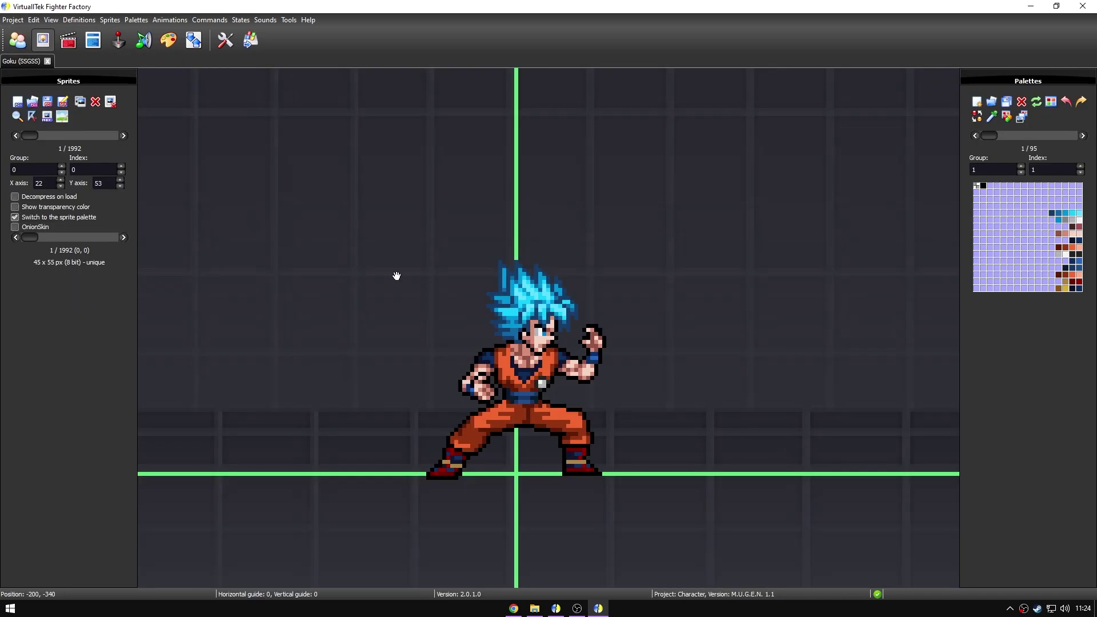
left_click(250, 41)
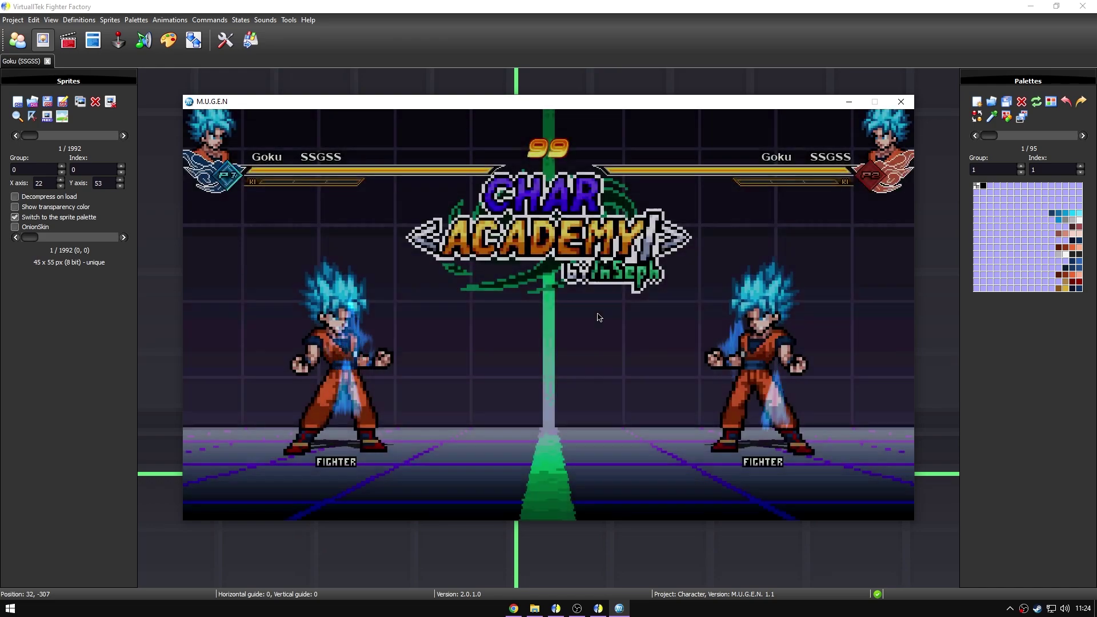
Lower the volume of M.U.G.E.N in the system volume mixer, close the mixer, and quit the running match.
right_click(1065, 608)
left_click(1022, 539)
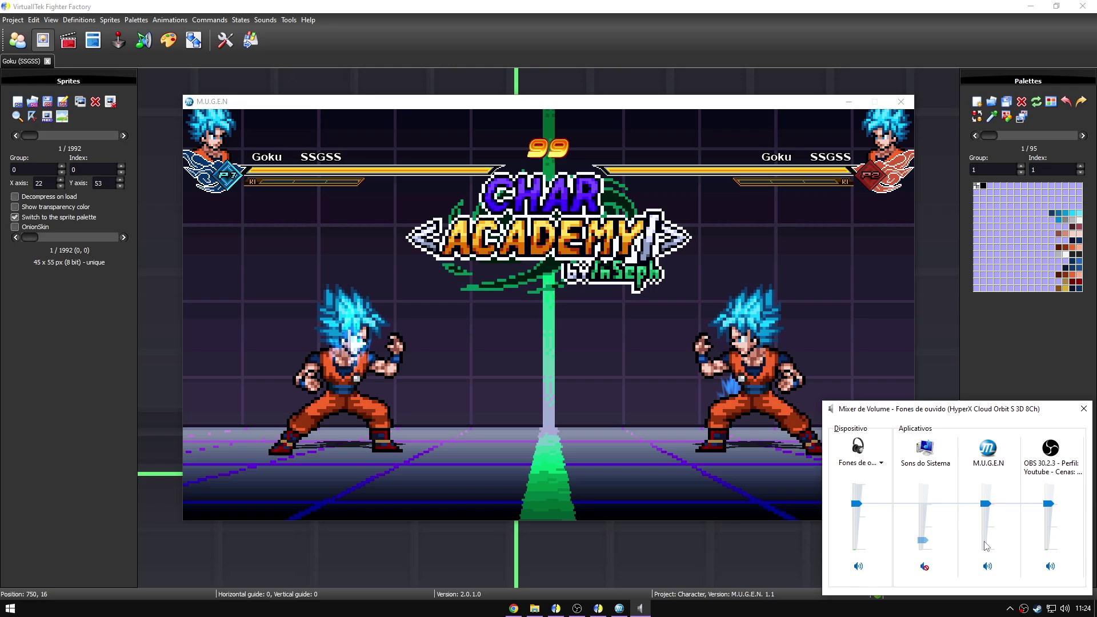
left_click(1083, 409)
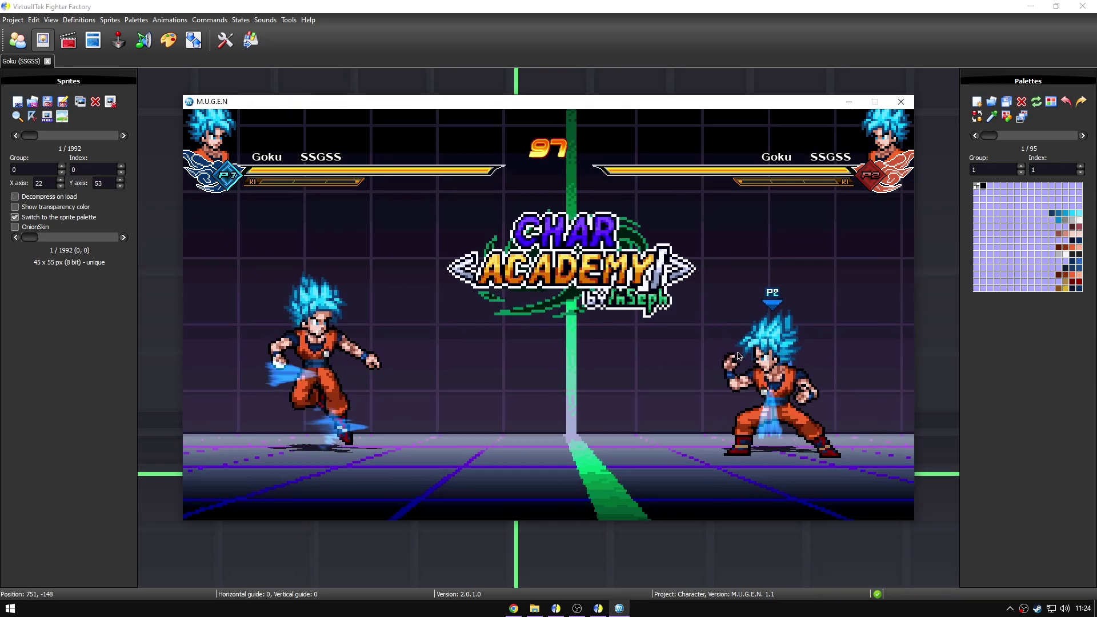
right_click(1065, 609)
left_click(1030, 541)
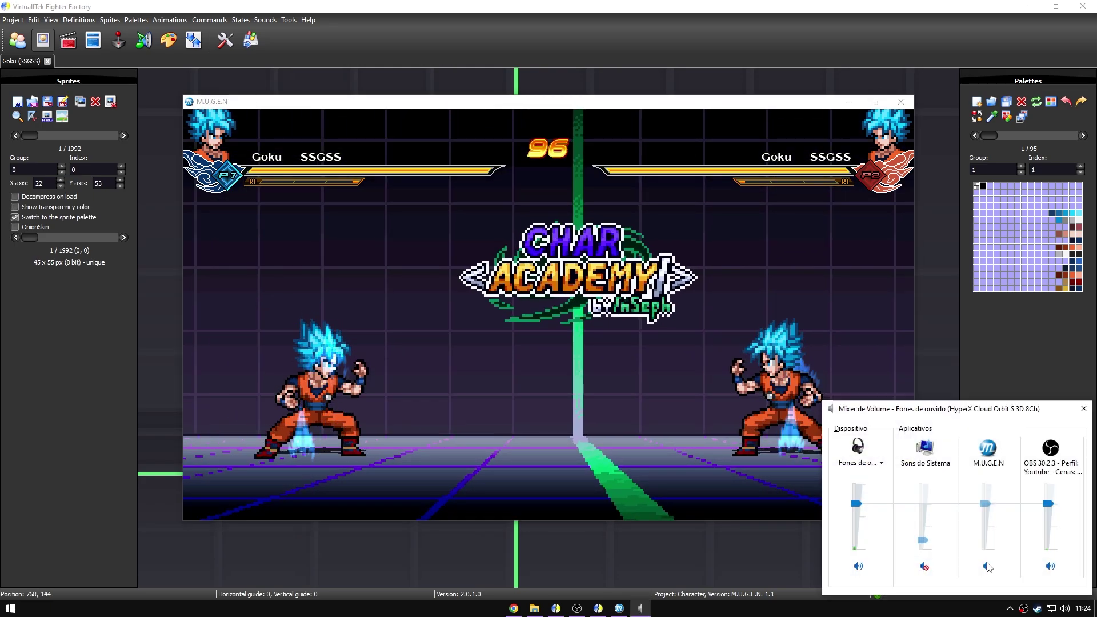
left_click(987, 566)
left_click_drag(985, 504, 990, 541)
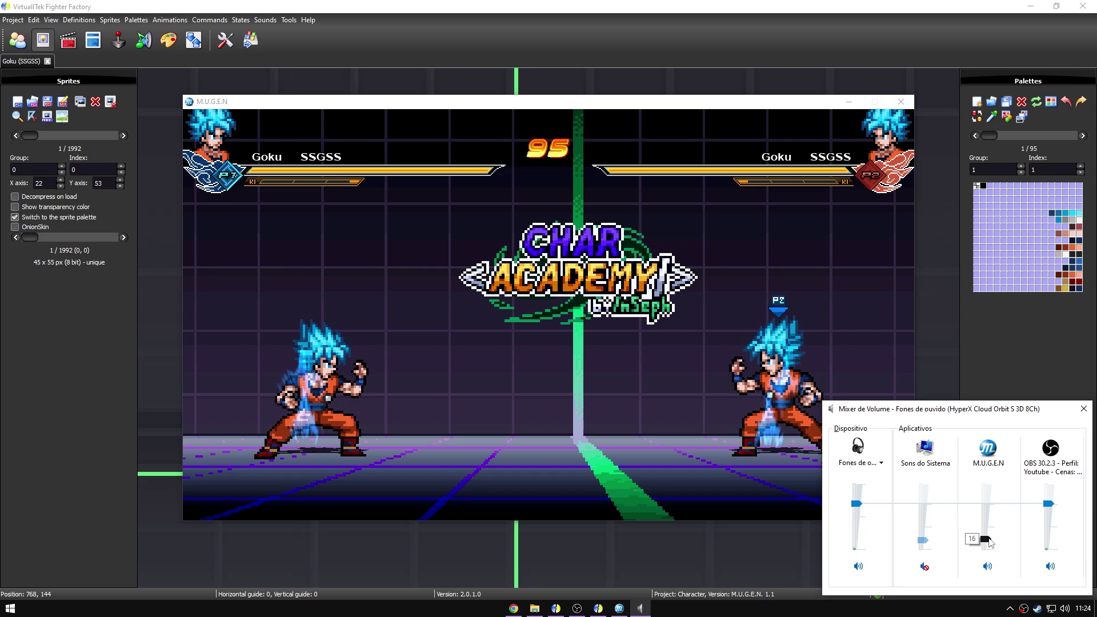
left_click(1084, 409)
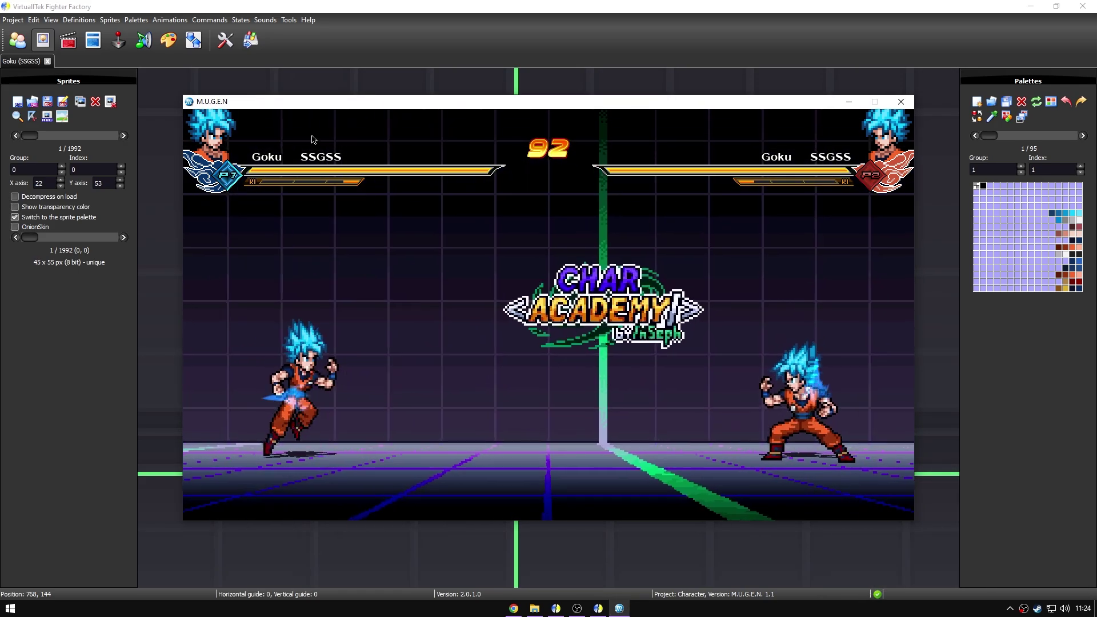
key("Escape")
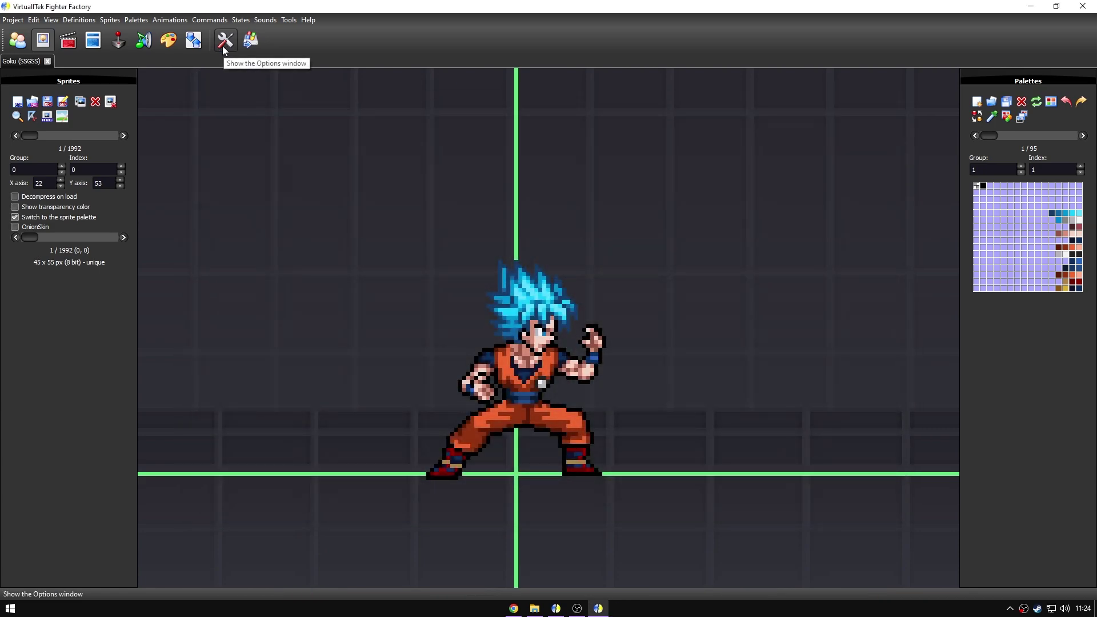
Open the mugen entry in the General options for editing and examine its relative executable path.
left_click(224, 49)
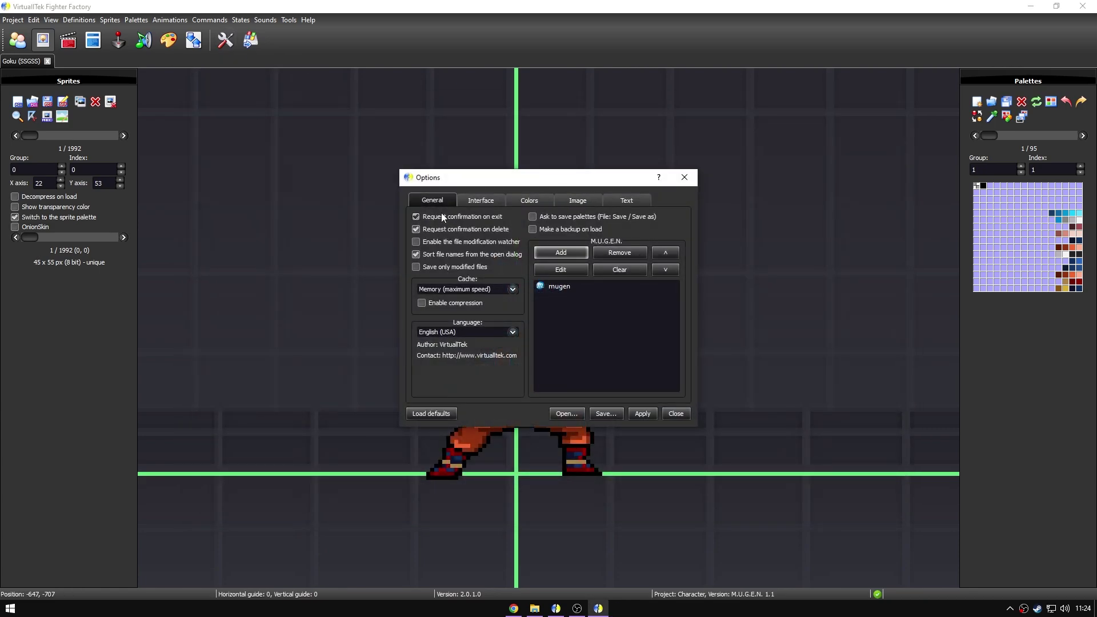
left_click(549, 286)
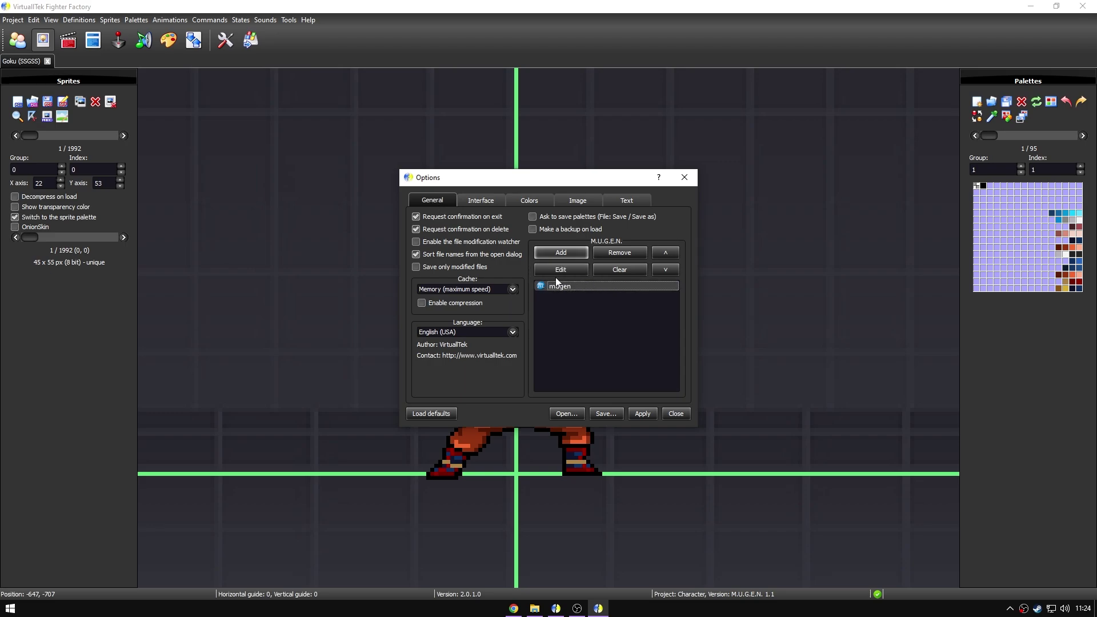
left_click(580, 273)
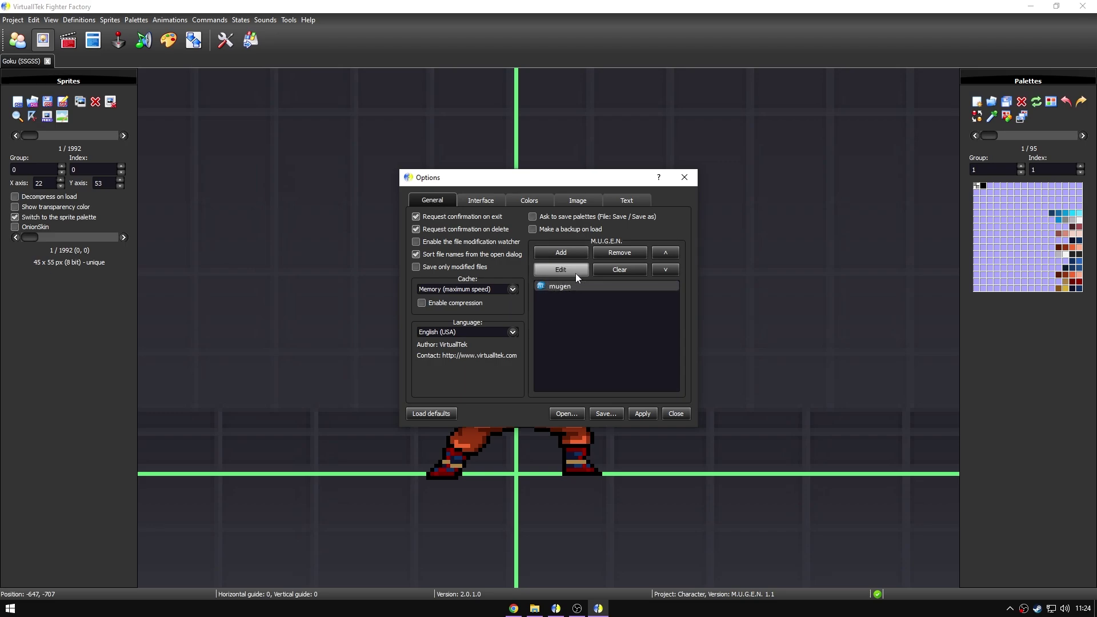
left_click_drag(540, 242, 759, 291)
left_click_drag(767, 341, 651, 344)
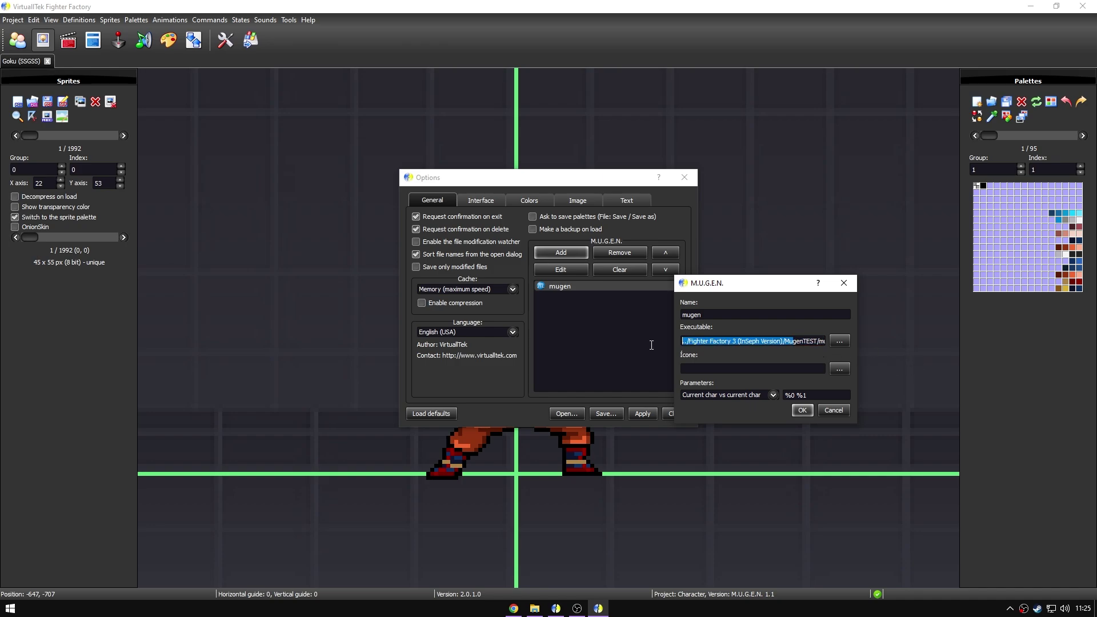
left_click(691, 342)
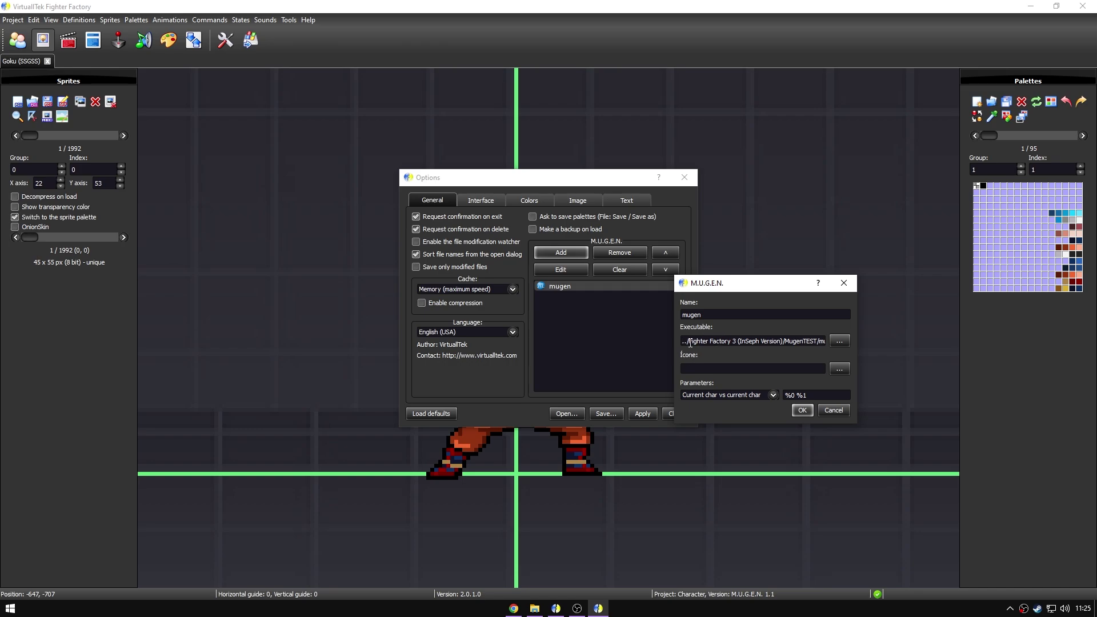
mouse_move(690, 342)
left_mouse_down()
mouse_move(841, 342)
mouse_move(680, 344)
left_mouse_up()
left_click(698, 343)
Set the mugen entry's executable to the mugen application in the MugenTEST folder, check its full path, and apply the options.
left_click(846, 341)
scroll(888, 458, "down", 1)
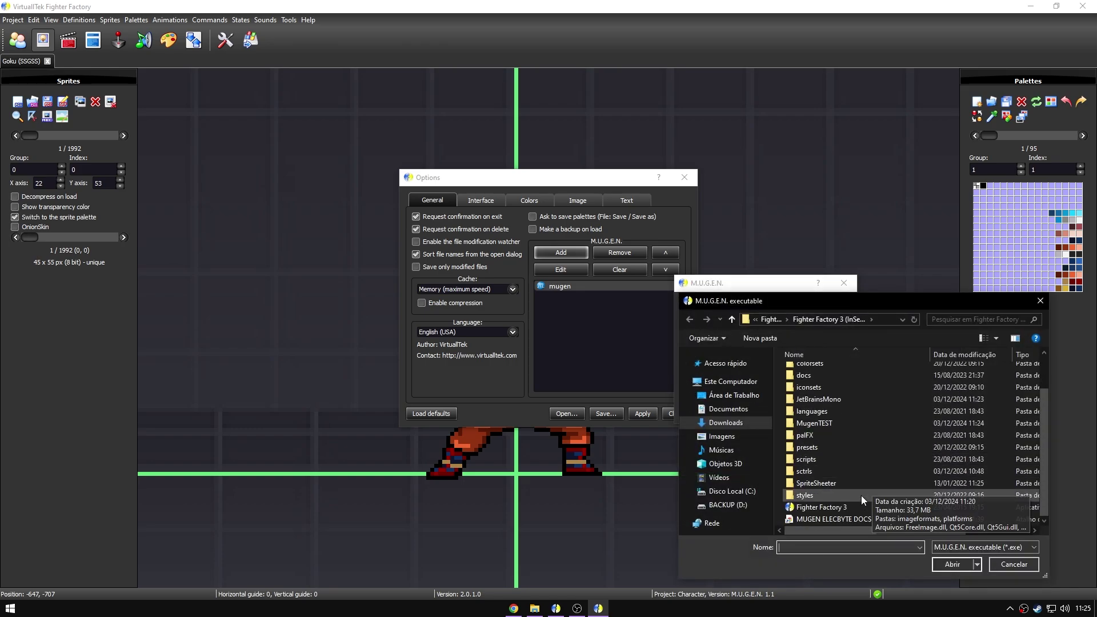
double_click(845, 425)
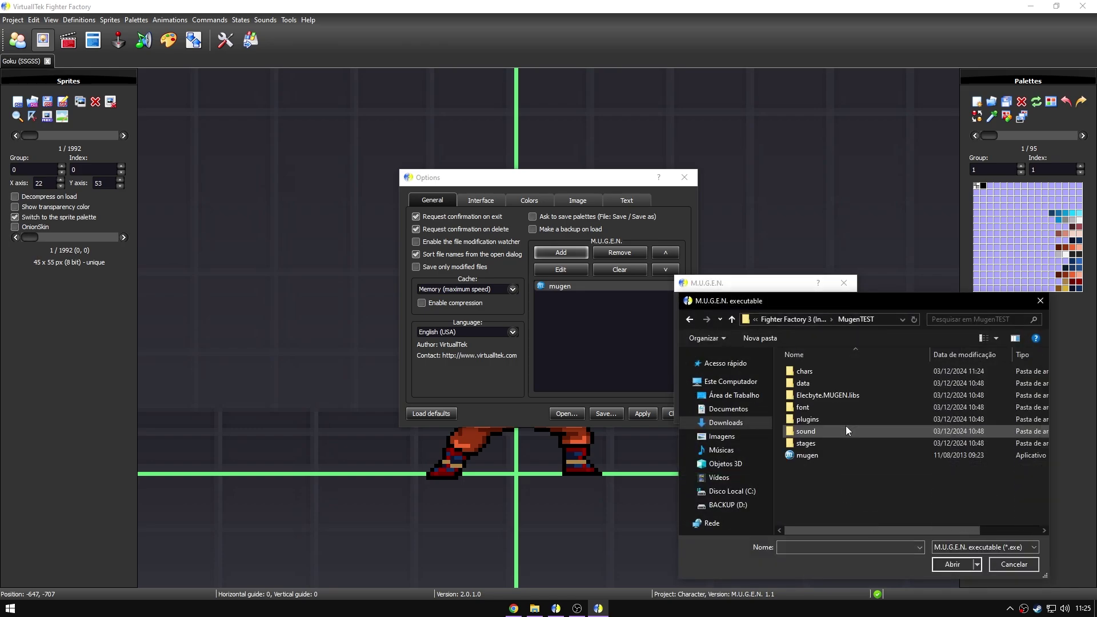
double_click(812, 459)
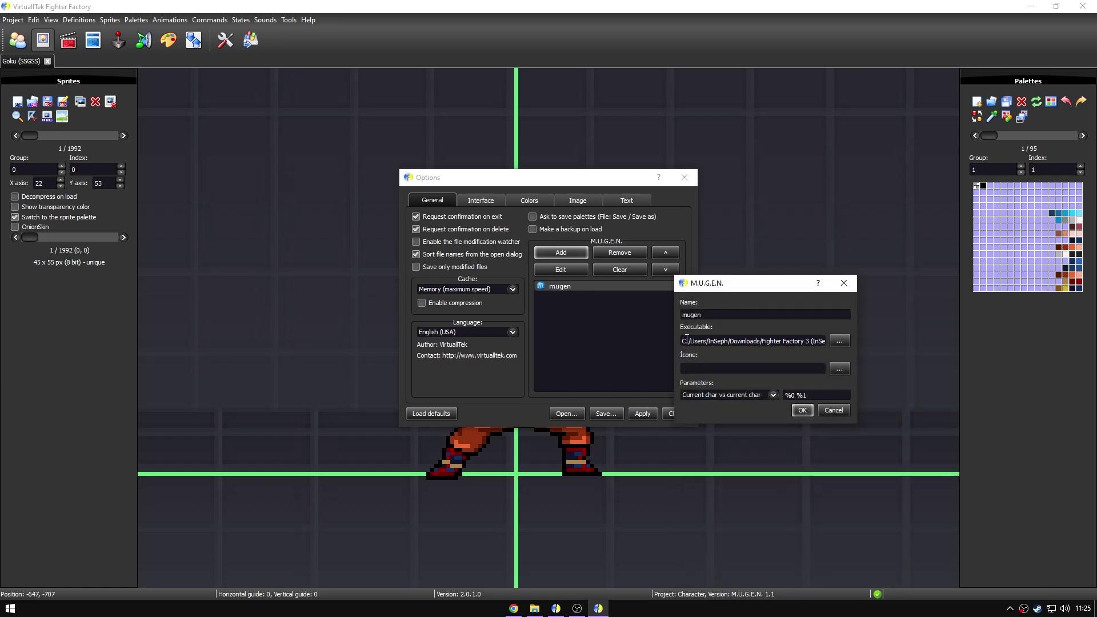
left_click_drag(685, 339, 597, 338)
left_click_drag(744, 340, 843, 346)
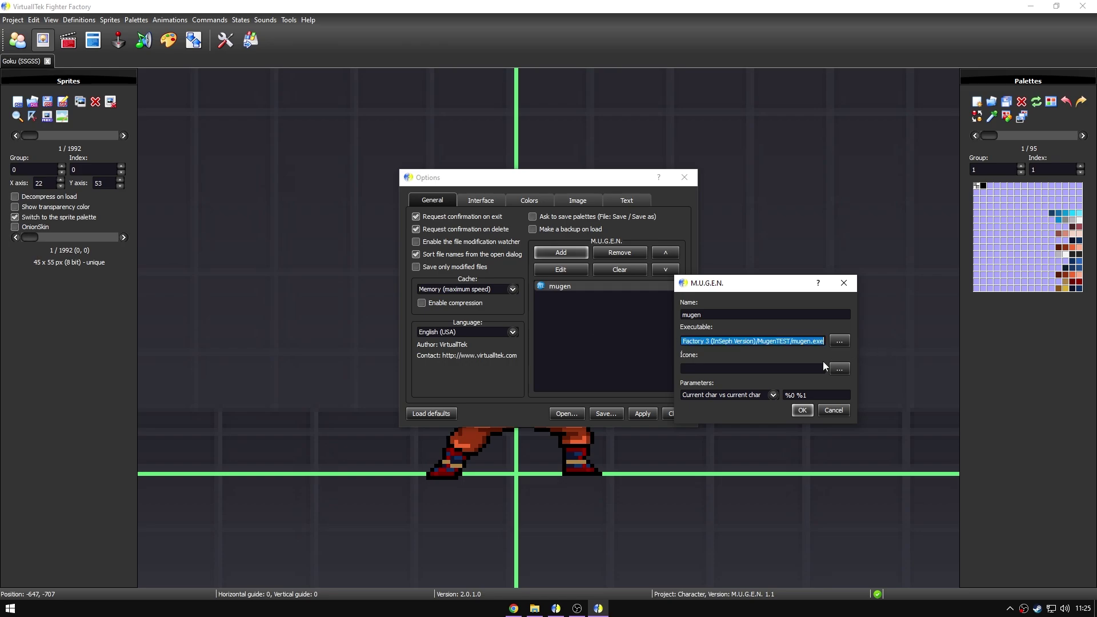
left_click(801, 411)
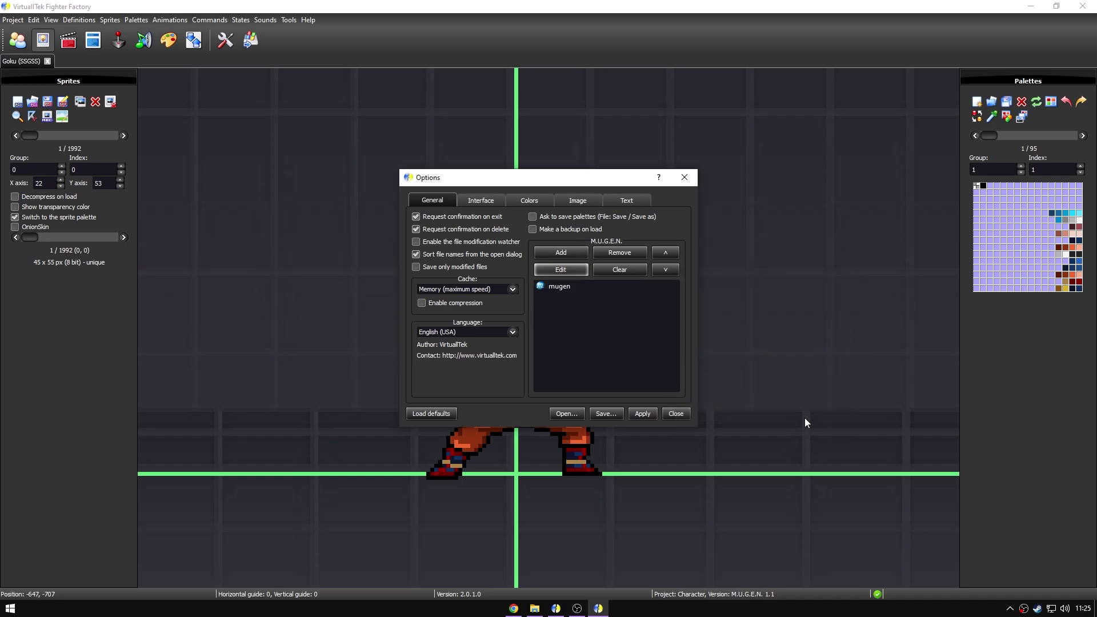
left_click(648, 415)
left_click(681, 415)
Test-run the Goku (SSGSS) character in M.U.G.E.N, walk it forward, and quit the match.
left_click(257, 38)
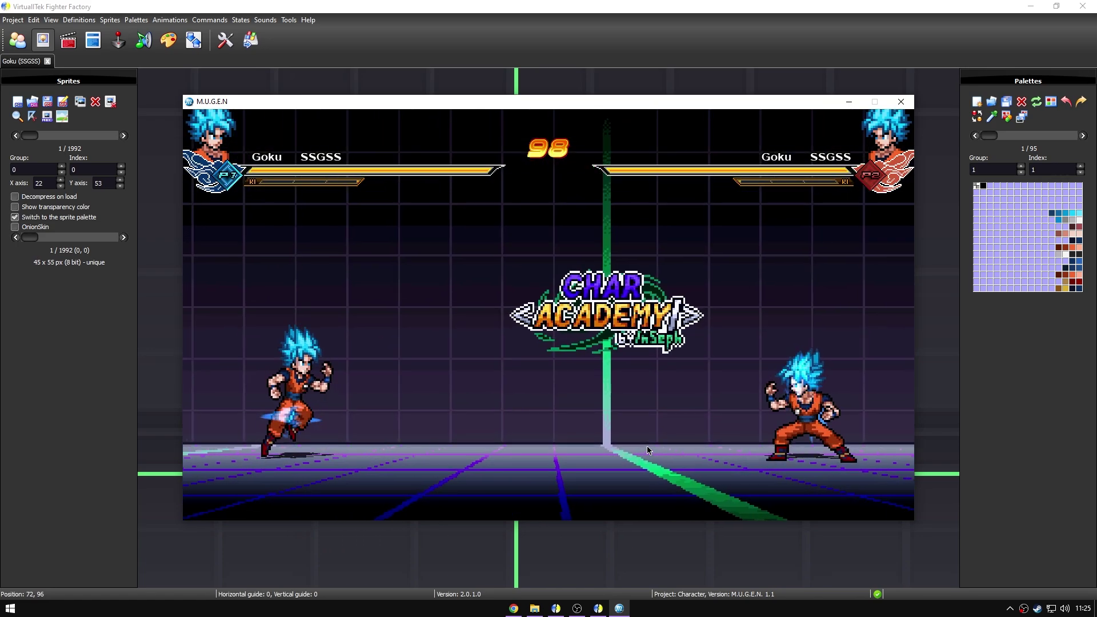
key("Right")
key("Right")
key("Escape")
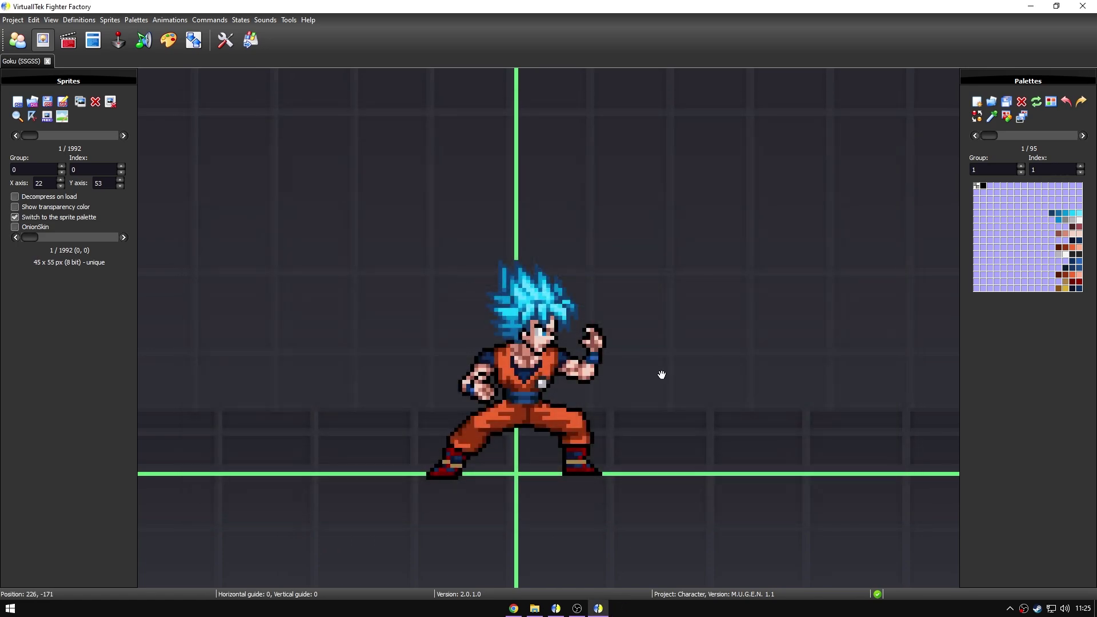
Move the Goku (SSGSS) project behind Goku (SS4), and view the Goku (SS4) sprite.
scroll(343, 248, "down", 6)
scroll(373, 267, "up", 6)
scroll(296, 237, "down", 2)
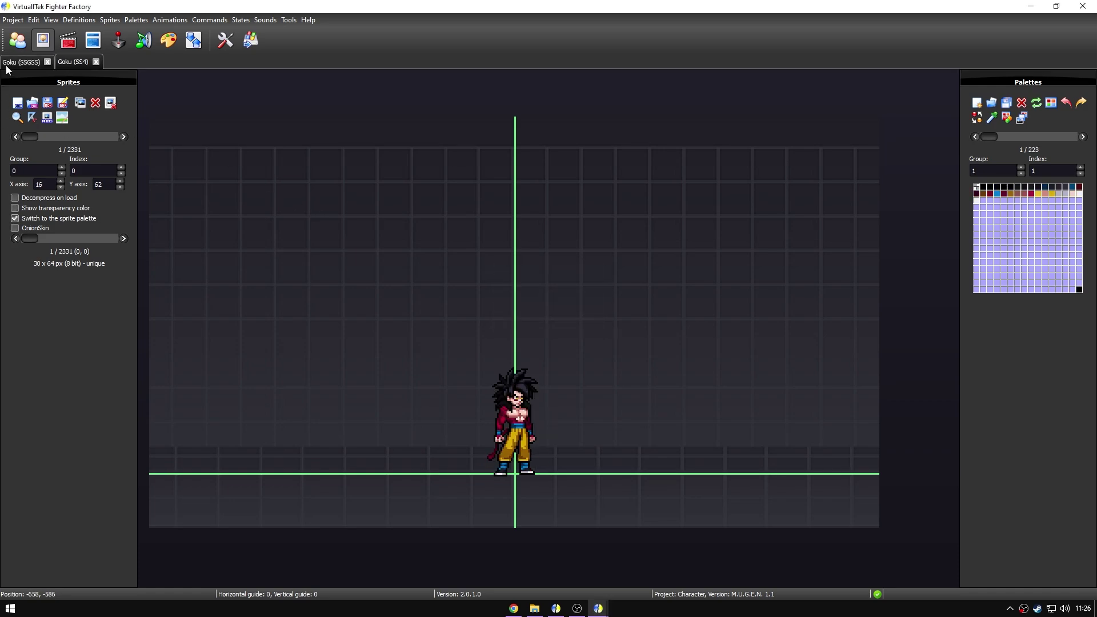
left_click_drag(21, 61, 102, 65)
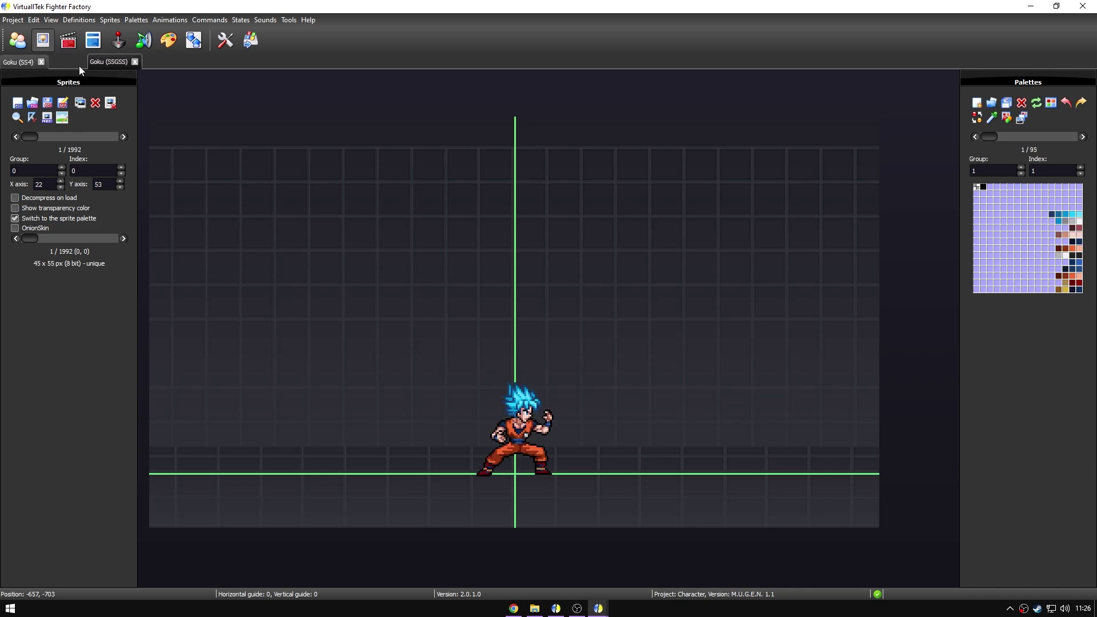
left_click(19, 61)
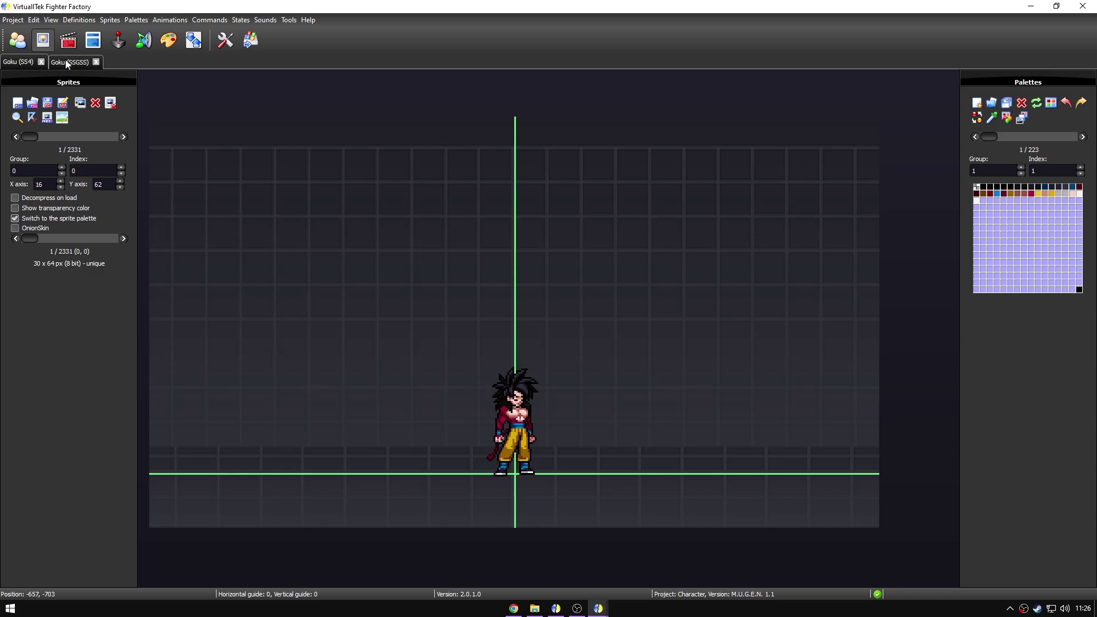
scroll(318, 203, "up", 1)
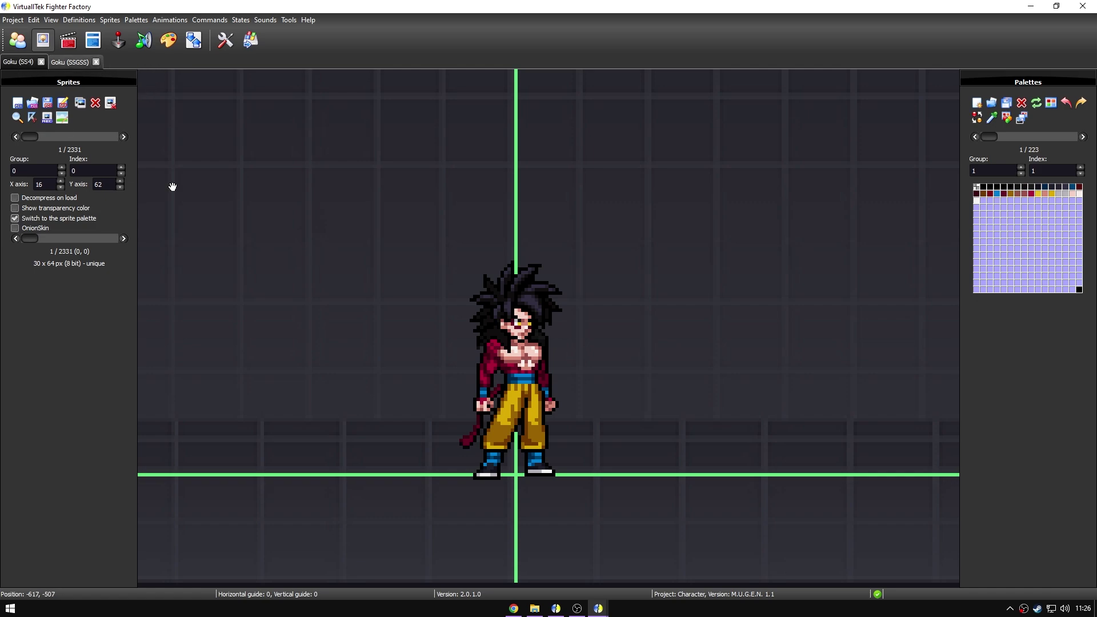
left_click_drag(814, 334, 766, 318)
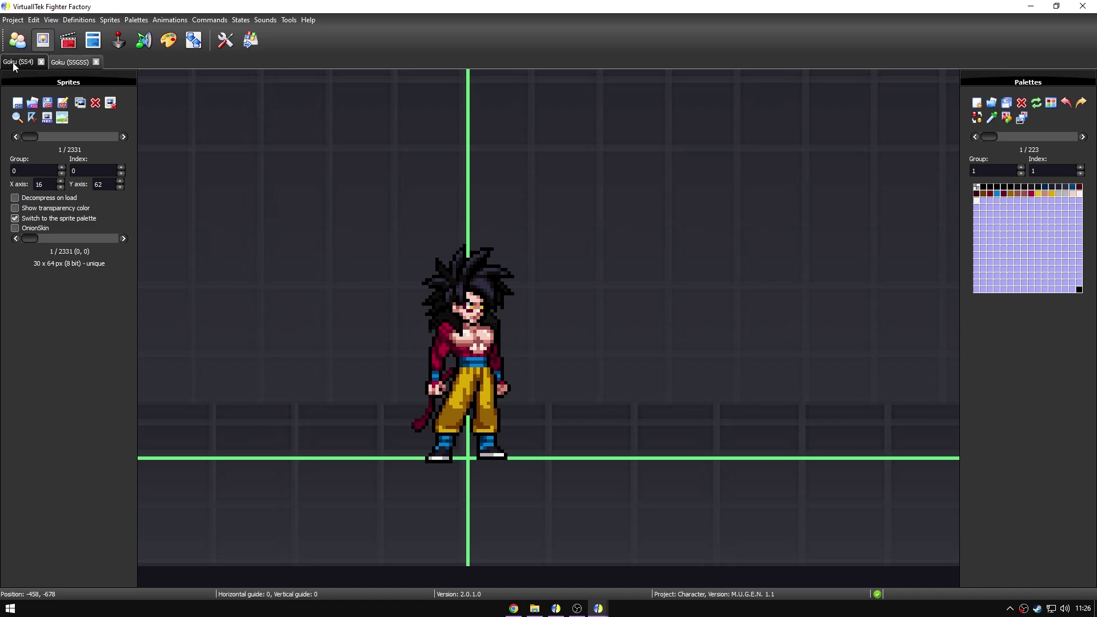
Move the Goku (SS4) project back behind Goku (SSGSS), and switch between the two projects, ending on Goku (SS4).
left_click_drag(14, 66, 54, 77)
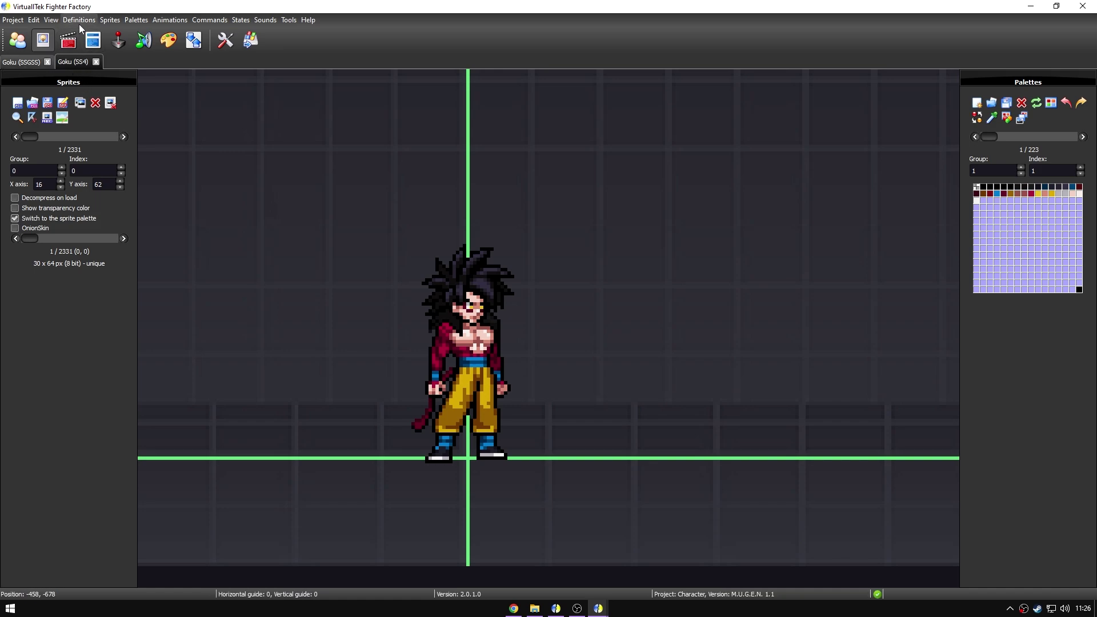
left_click(17, 67)
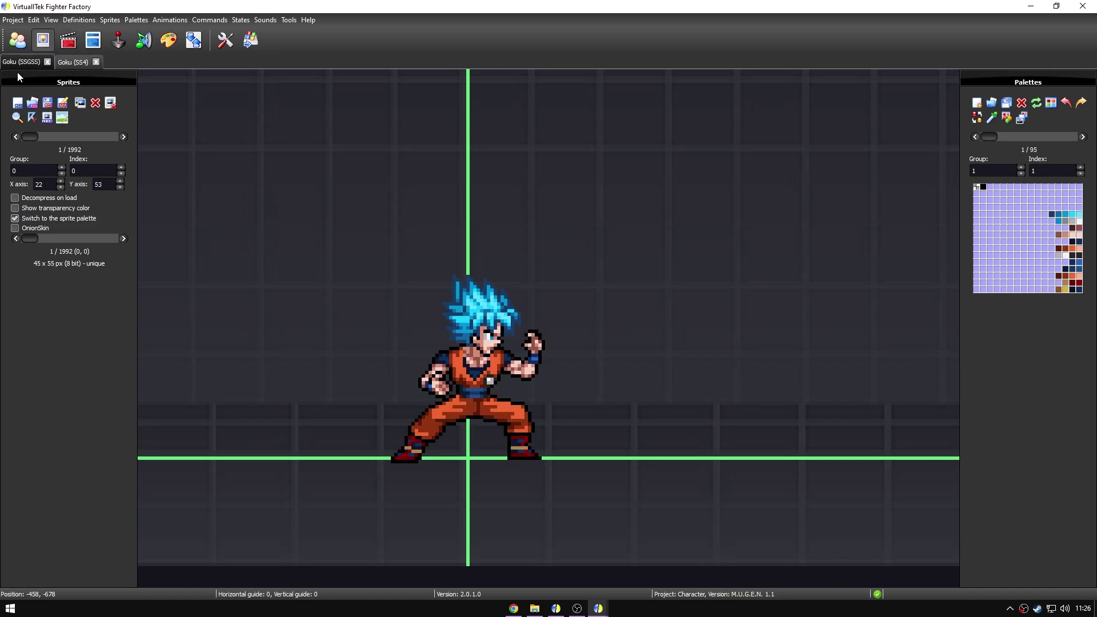
left_click(73, 62)
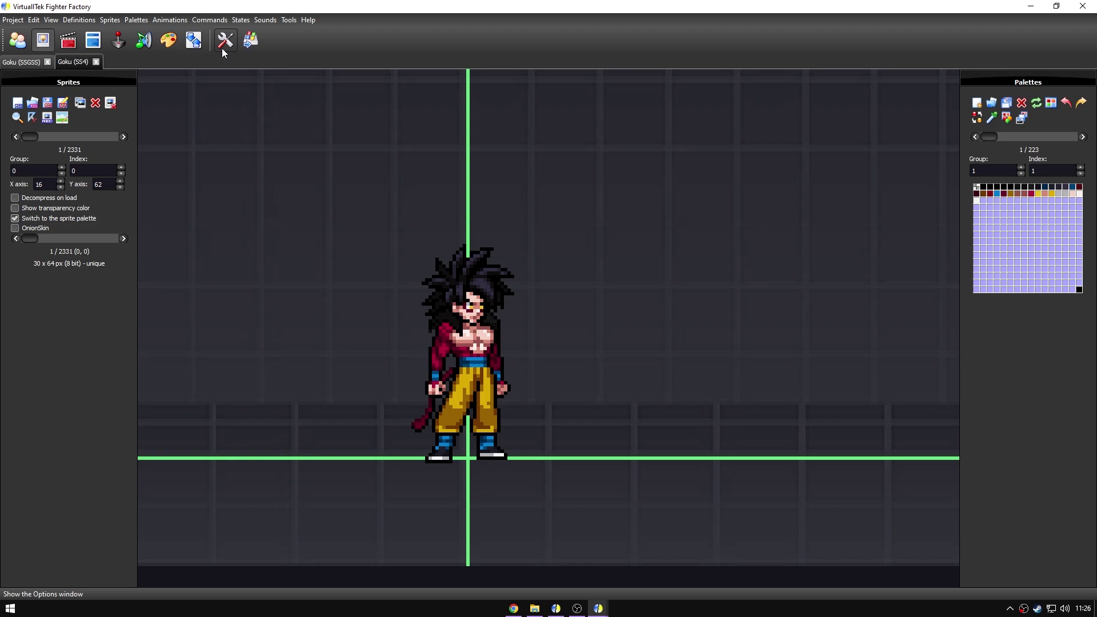
Review the mugen entry's launch parameters in the General options, then cancel the edit and close the options.
left_click(226, 42)
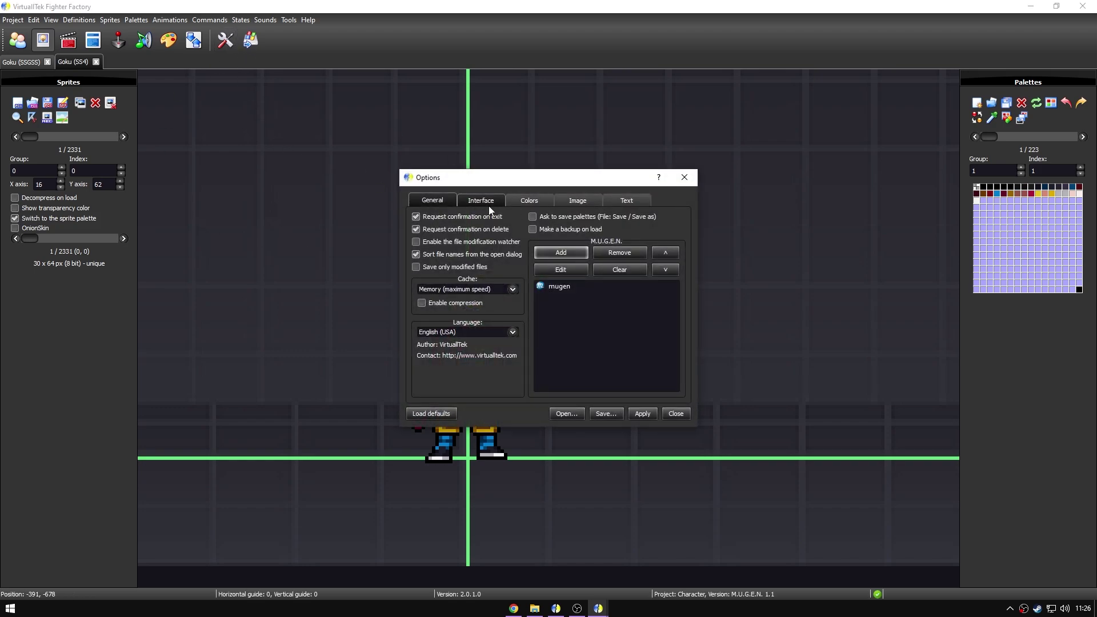
double_click(577, 278)
left_click_drag(598, 345, 556, 345)
left_click(577, 345)
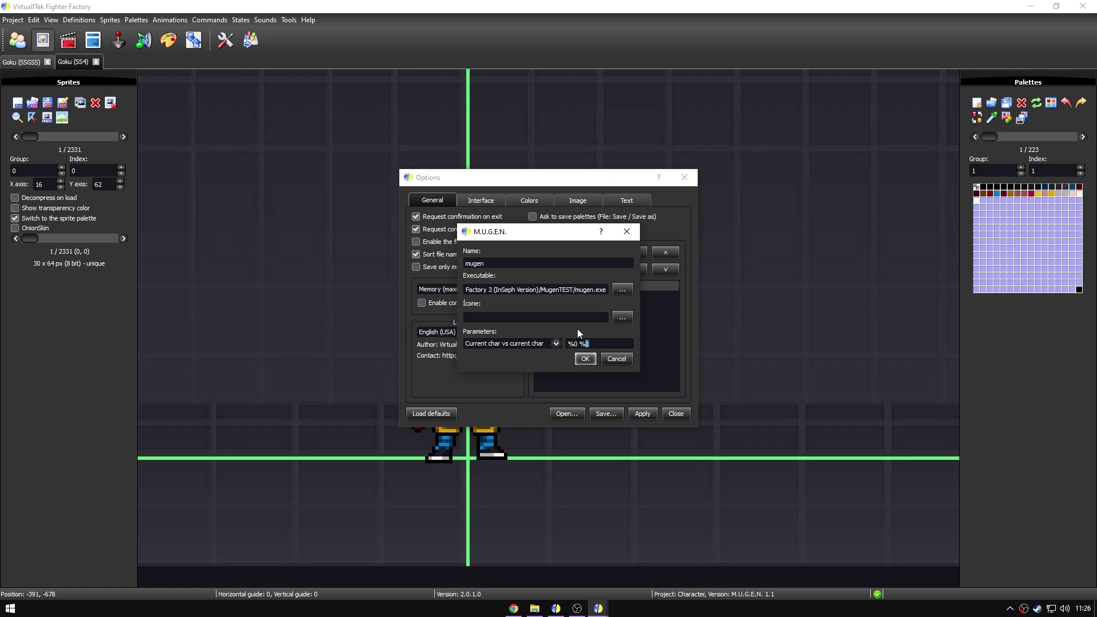
left_click(612, 358)
left_click(674, 413)
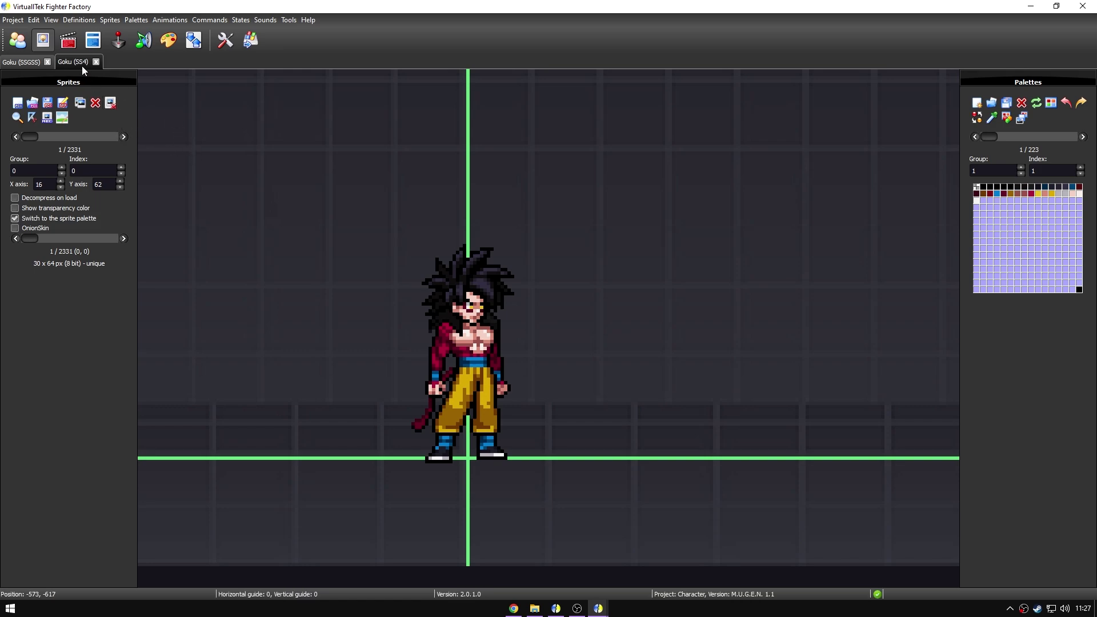
Compare the two open projects, and run Goku (SS4) in M.U.G.E.N against Goku (SSGSS).
left_click(26, 63)
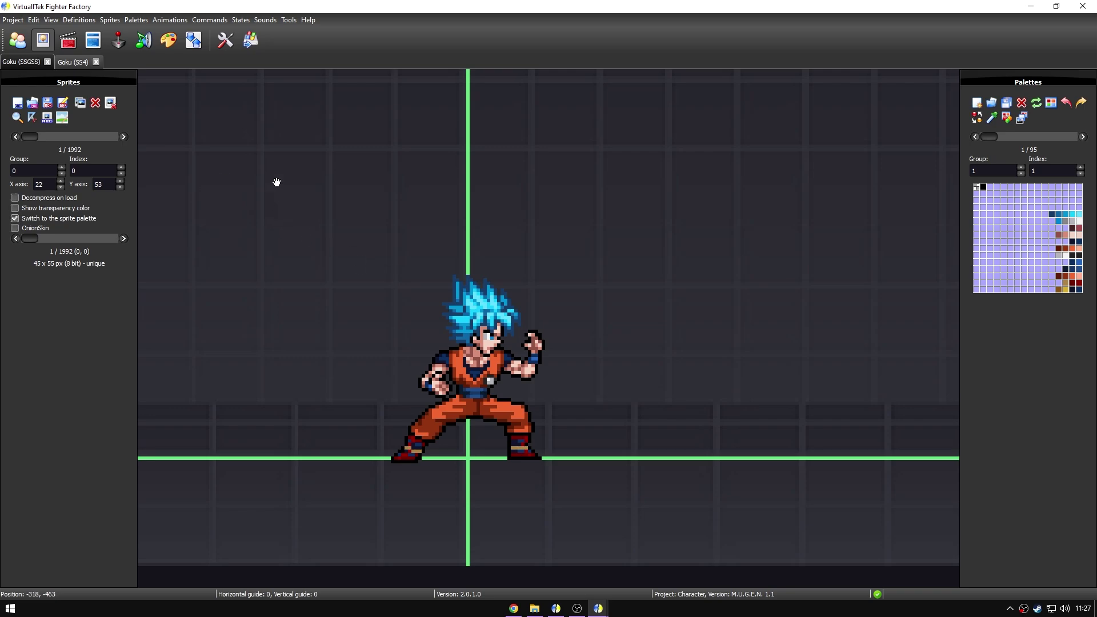
left_click(70, 65)
key("F9")
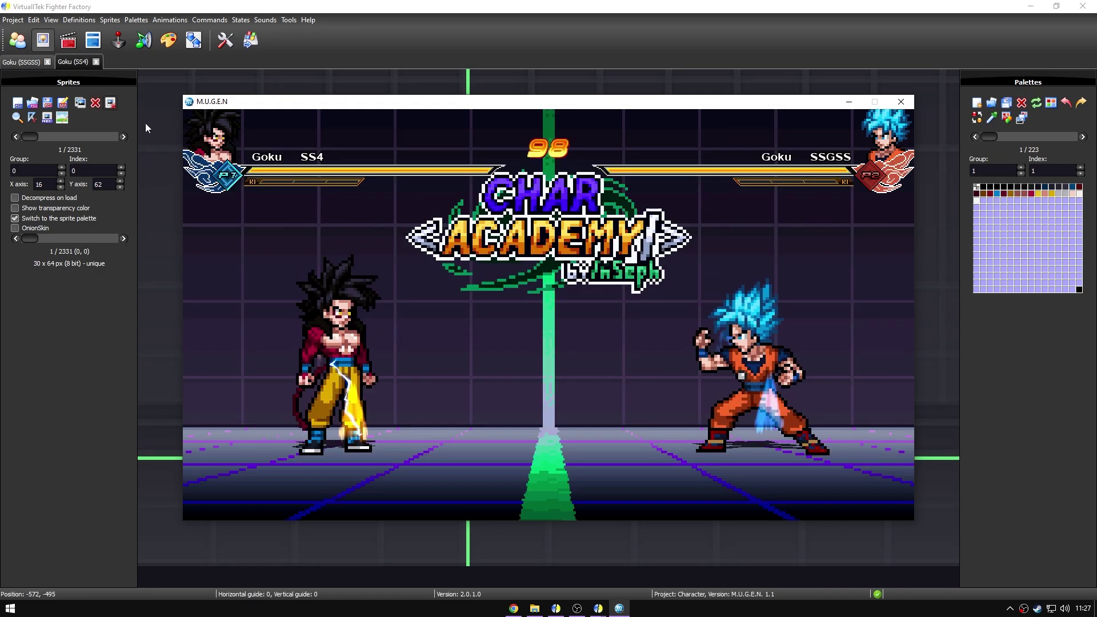
Test Goku (SS4)'s movement in the match by repeatedly dashing back and forth across the stage.
key("Left")
key("Left")
key("Right")
key("Right")
key("Left")
key("Left")
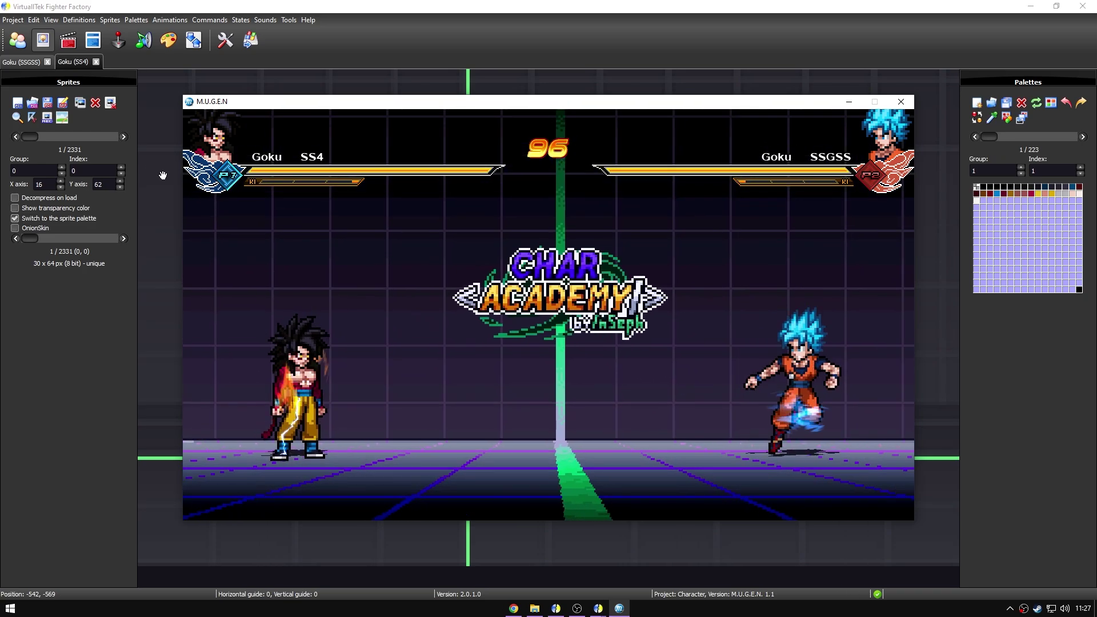
key("Right")
key("Right")
key("Left")
key("Left")
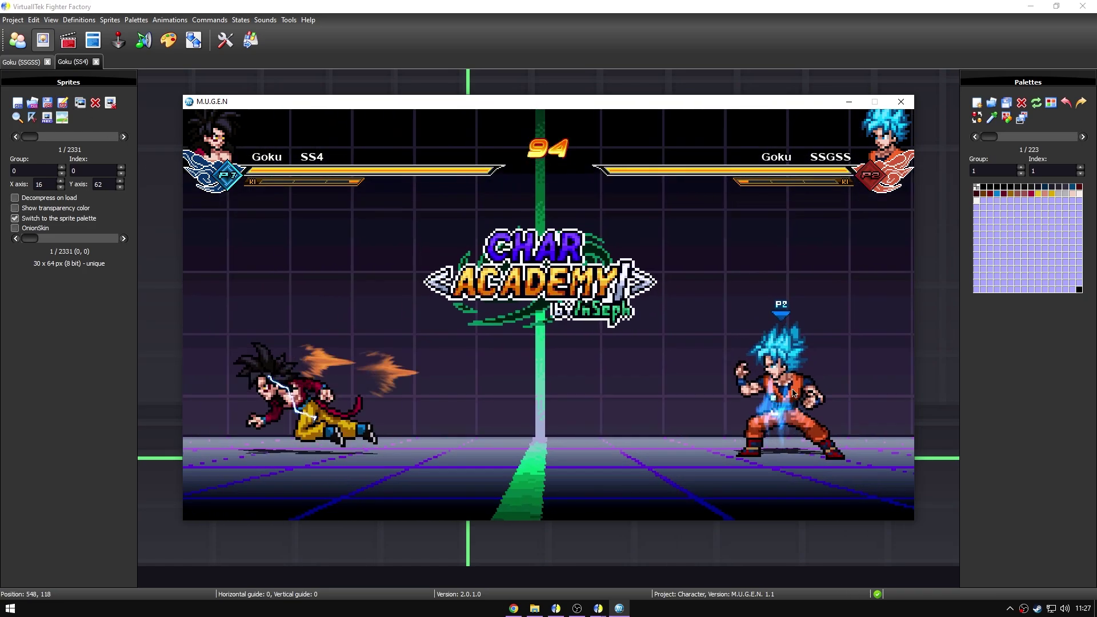
key("Left")
key("Left")
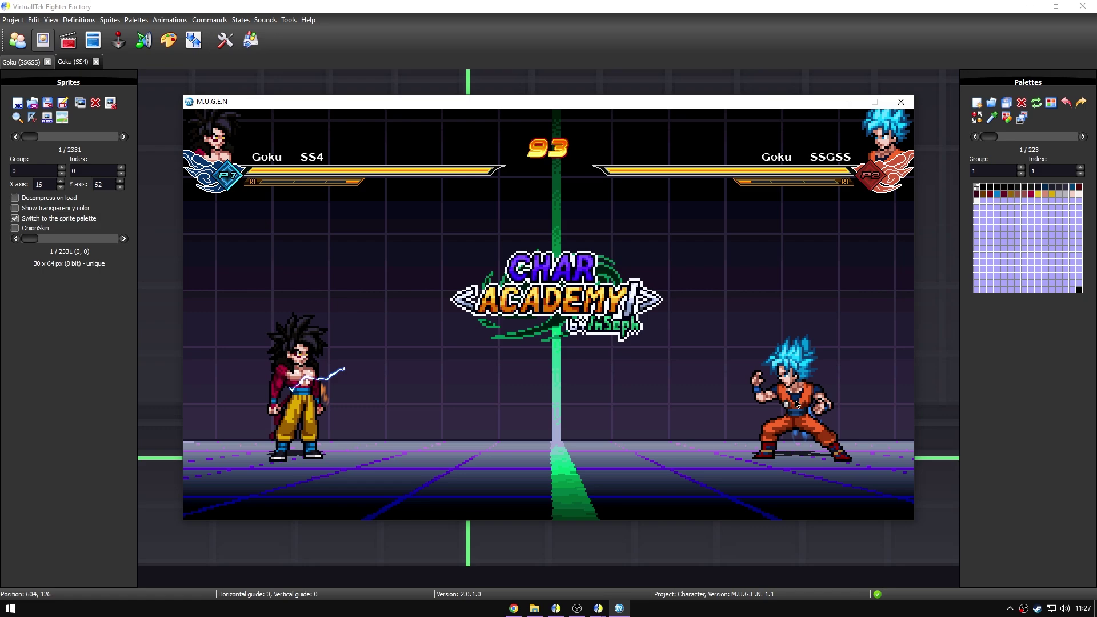
key("Right")
key("Right")
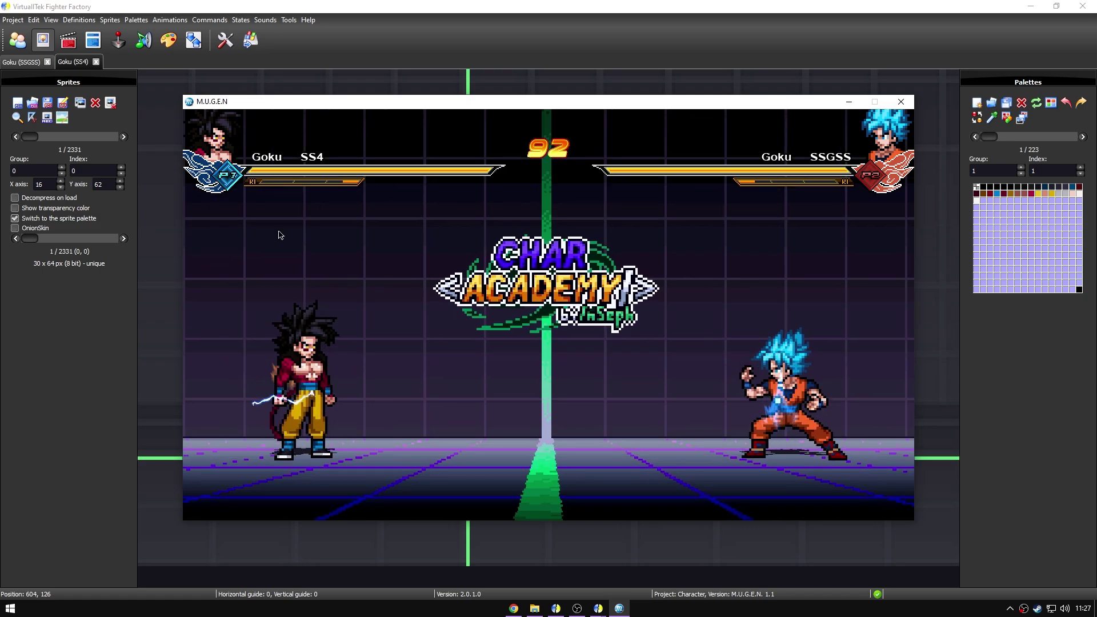
End the current match, switch to the Goku (SSGSS) project, test-run it in M.U.G.E.N, and close the match.
key("Escape")
left_click(33, 63)
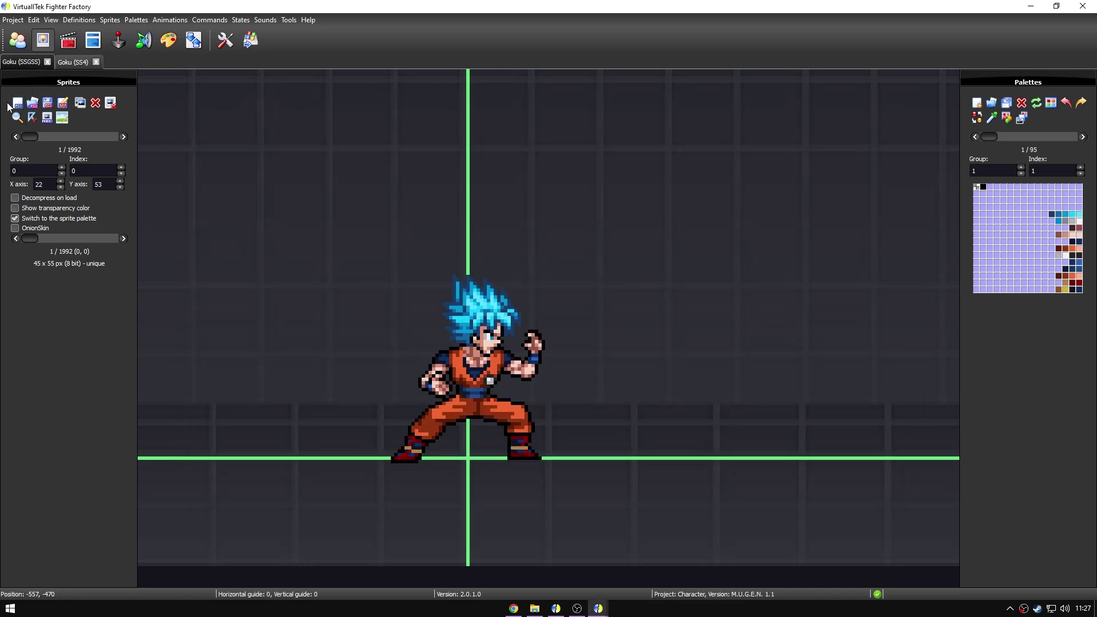
key("F9")
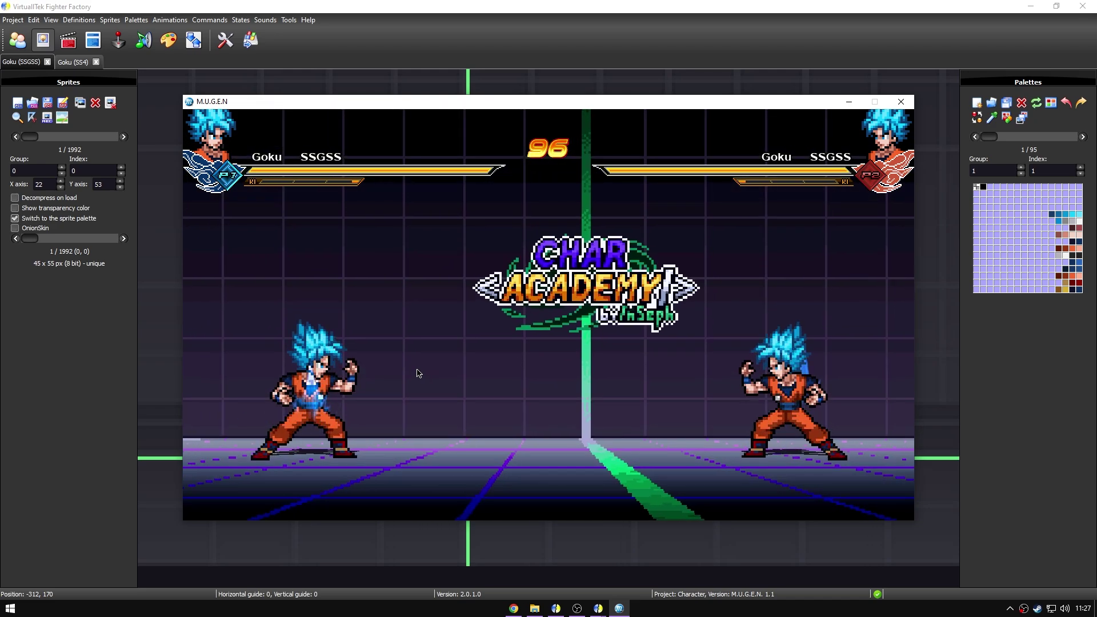
key("Escape")
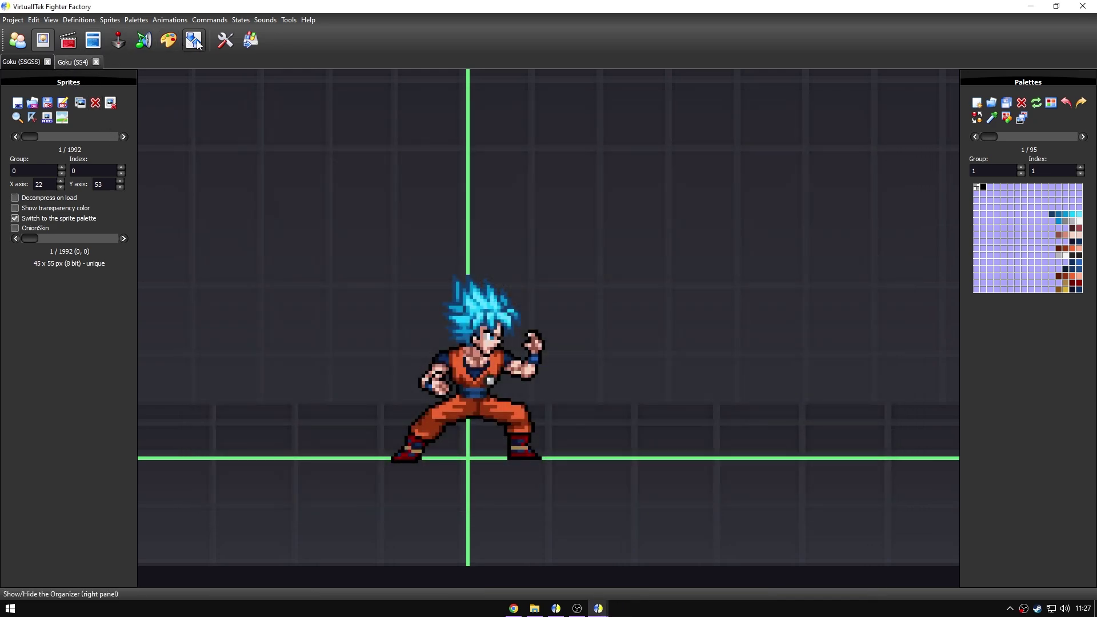
Review the mugen entry in the General options without changing it, look over the Interface options in an enlarged dialog, and close the options.
left_click(225, 40)
left_click(566, 291)
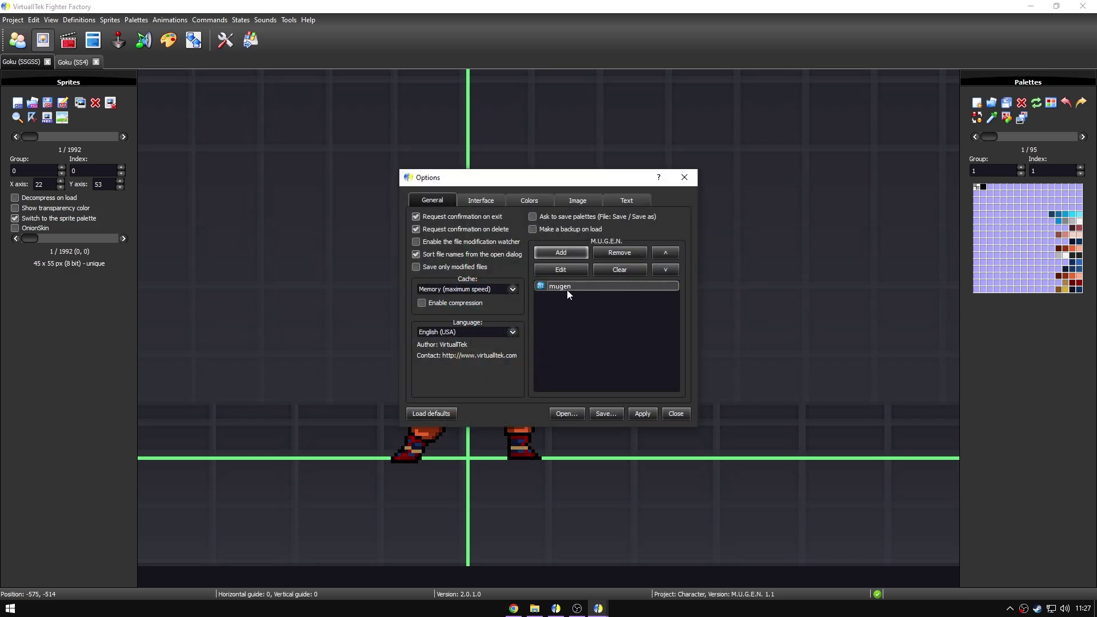
left_click(568, 272)
left_click(613, 359)
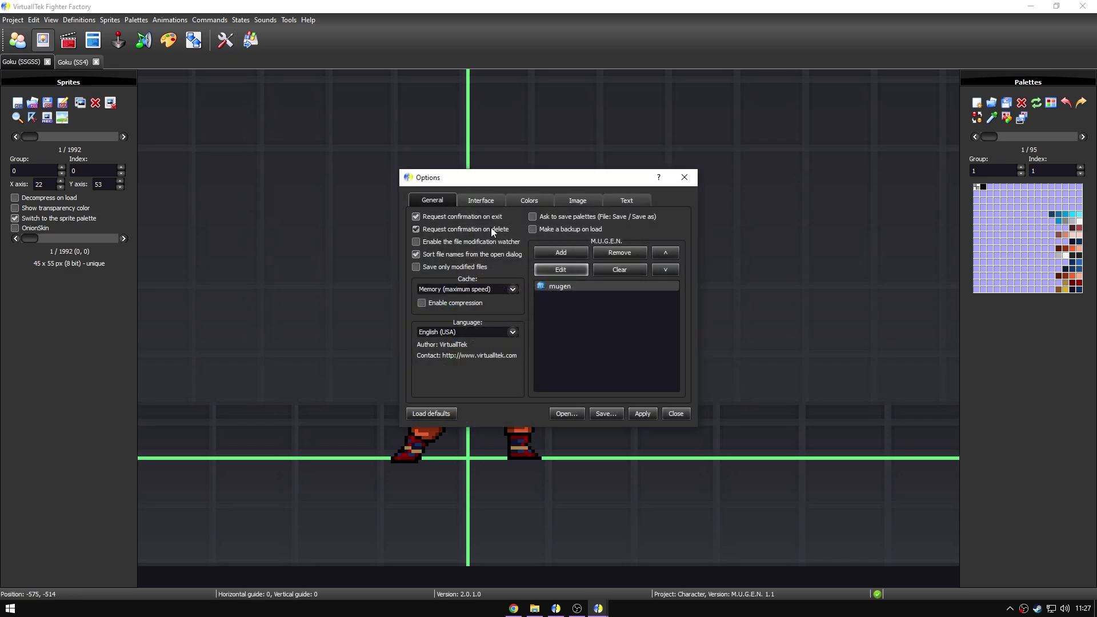
left_click(493, 201)
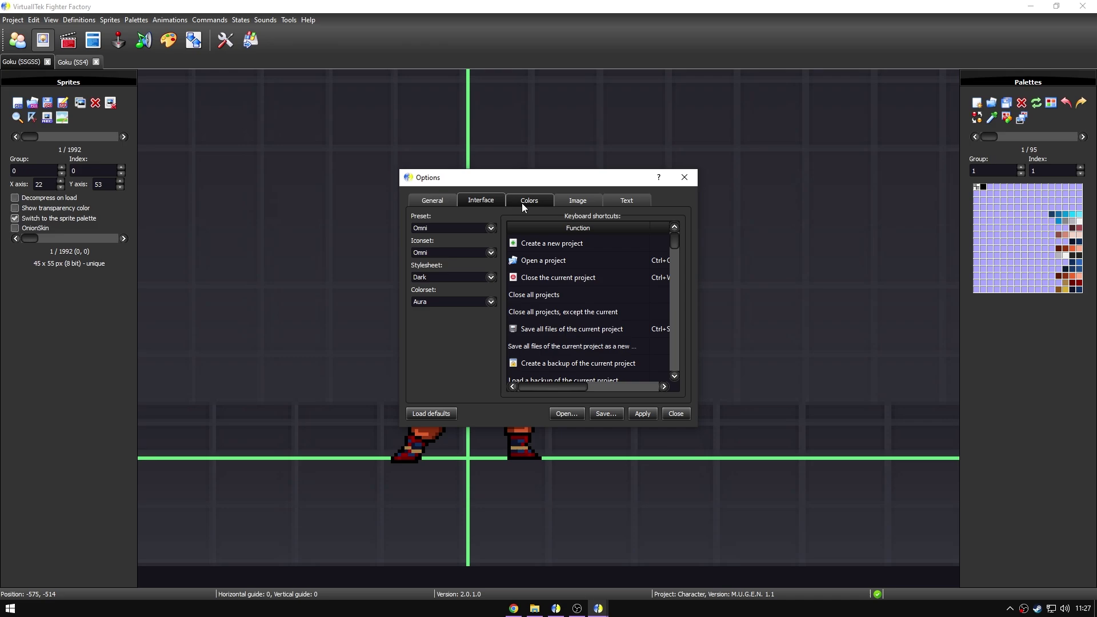
left_click_drag(696, 429, 892, 565)
left_click(875, 177)
Open state 200 in Goku (SSGSS)'s States code and place the cursor after the facep2 = 1 line.
left_click(93, 40)
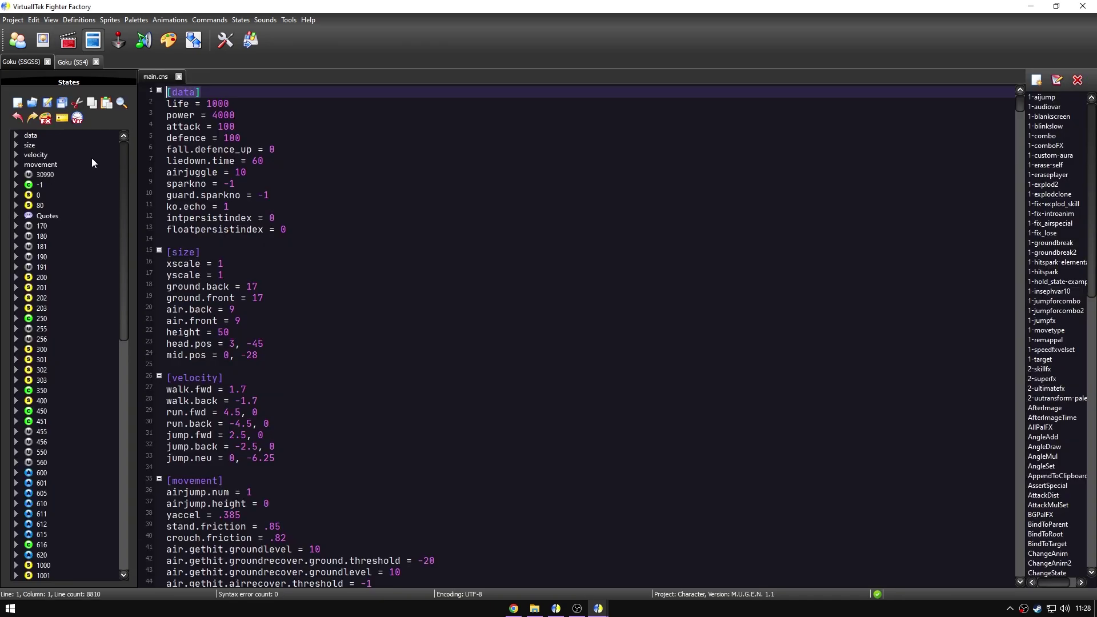
left_click(84, 280)
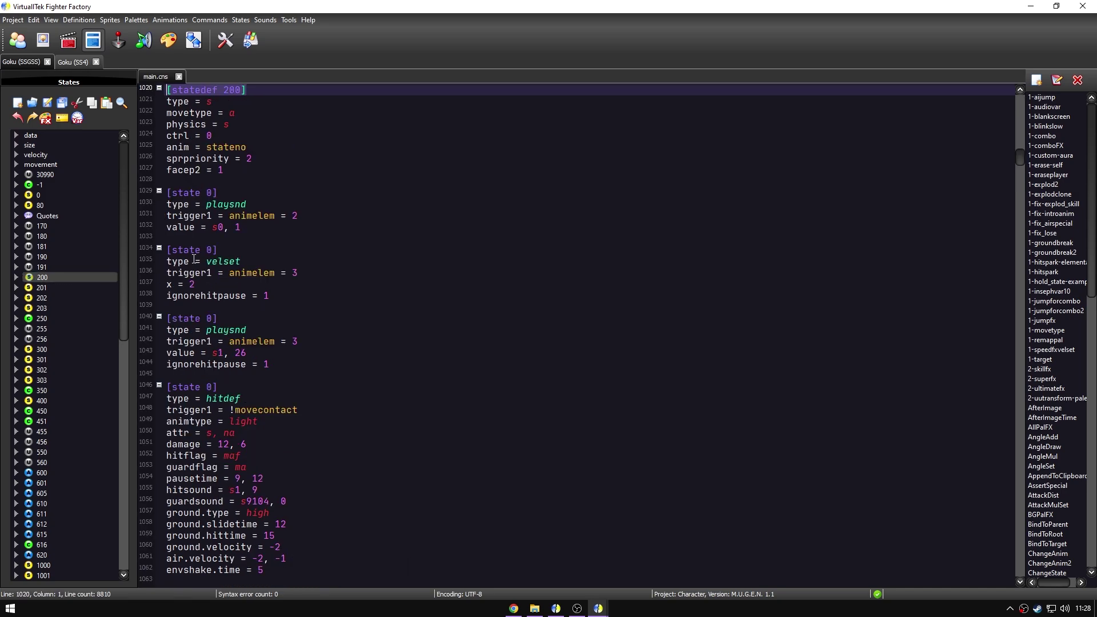
left_click(270, 172)
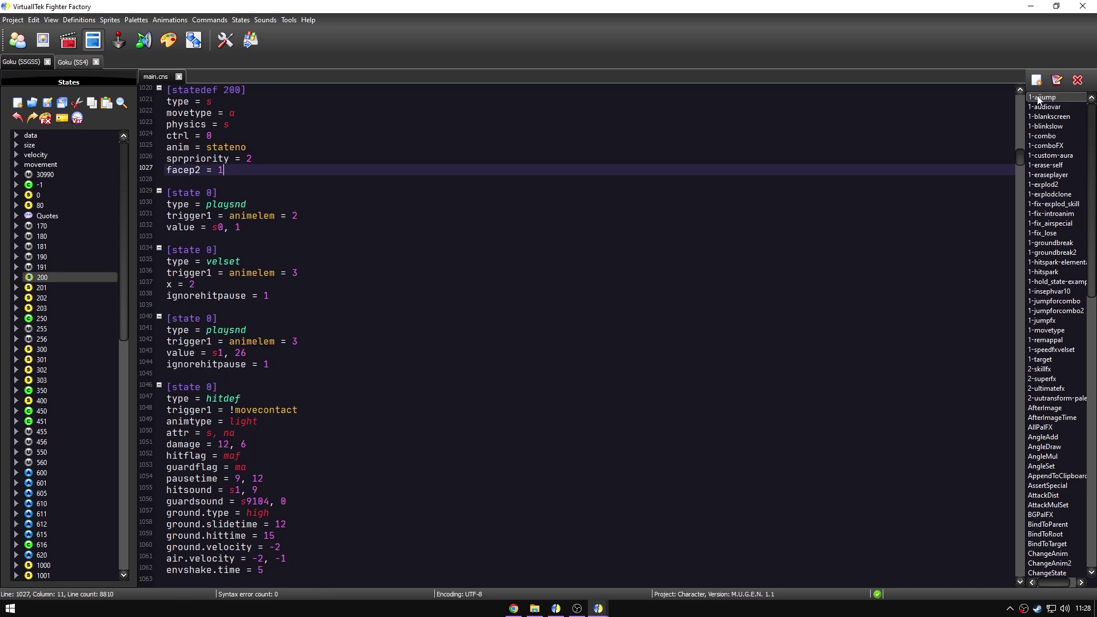
Hide the state controller list and show it again.
left_click(51, 19)
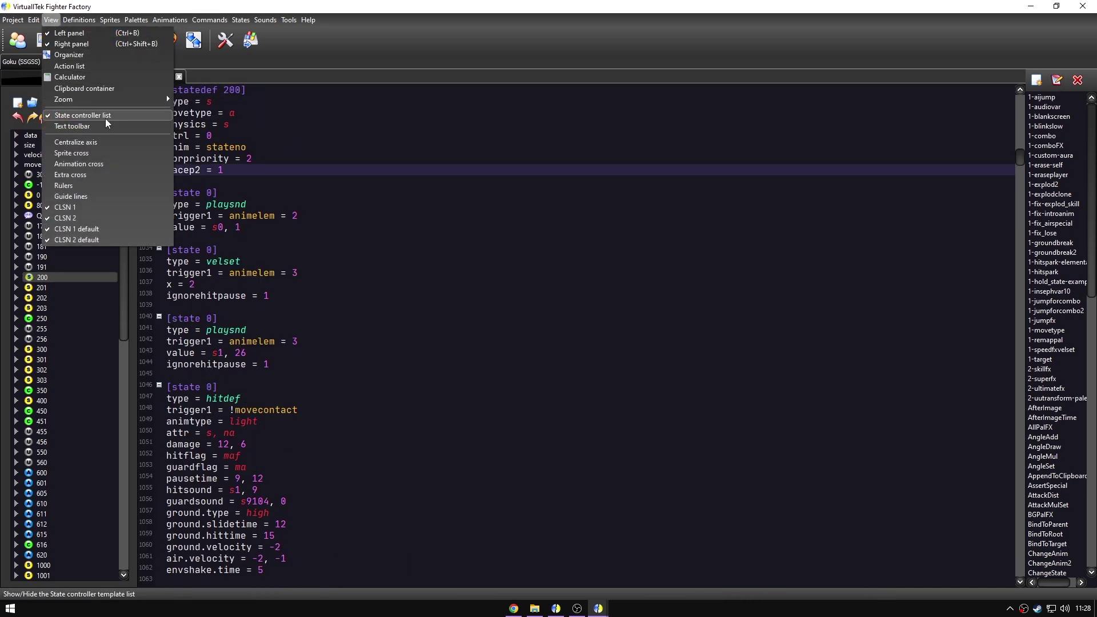
left_click(105, 117)
left_click(51, 20)
left_click(93, 116)
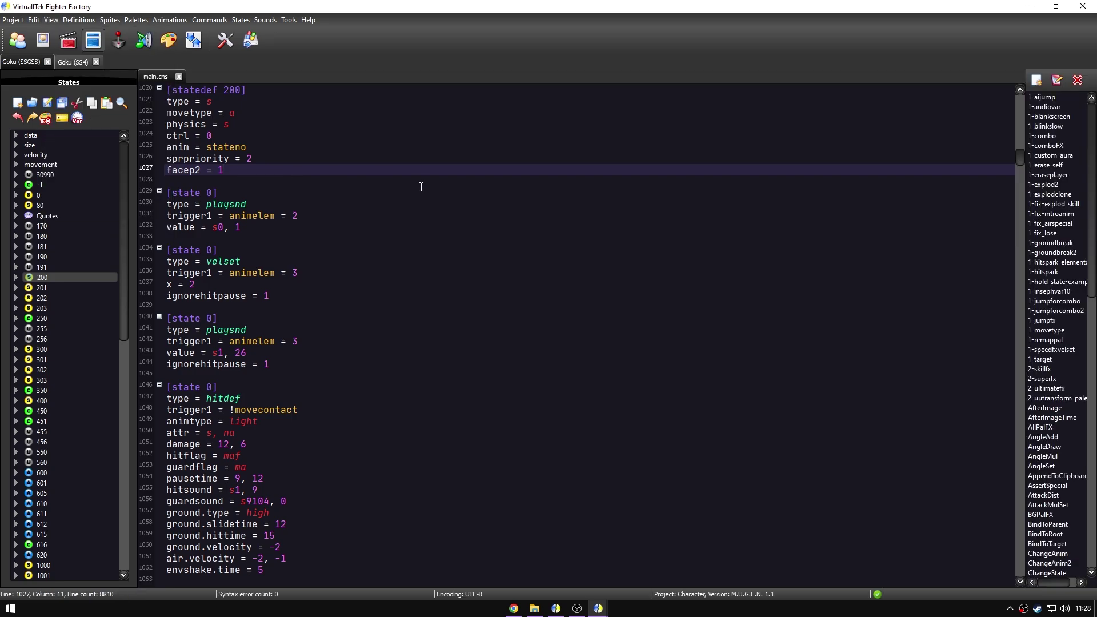
Add two line breaks after facep2 = 1, and try the 1-aijump, 1-audiovar and 1-blankscreen templates there, undoing each insertion.
key("Return")
key("Return")
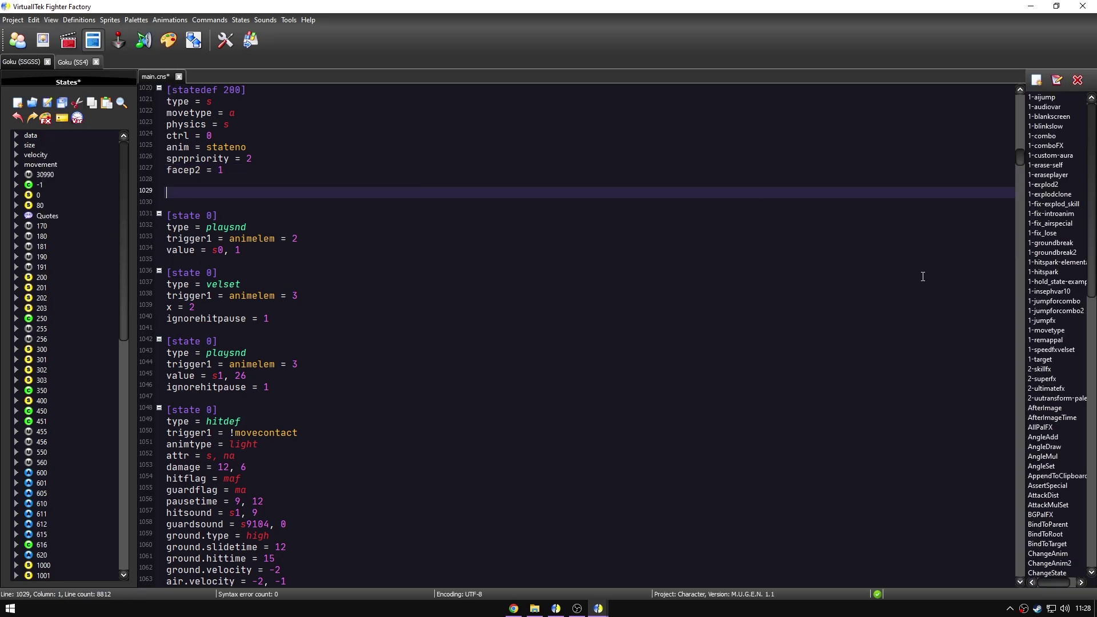
double_click(1053, 98)
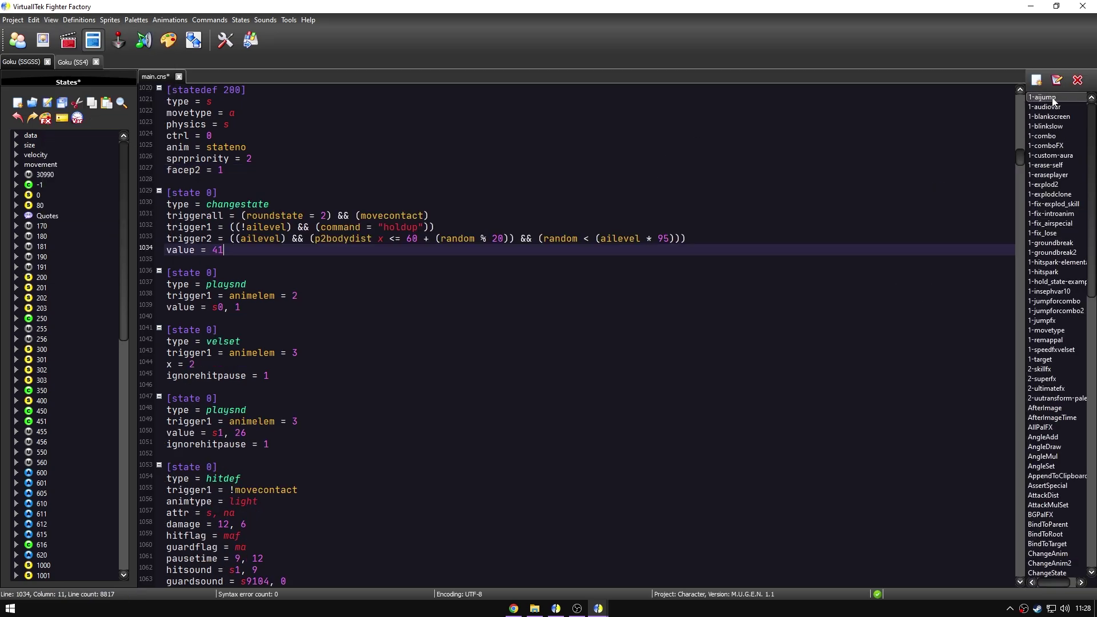
key("ctrl+z")
double_click(1053, 108)
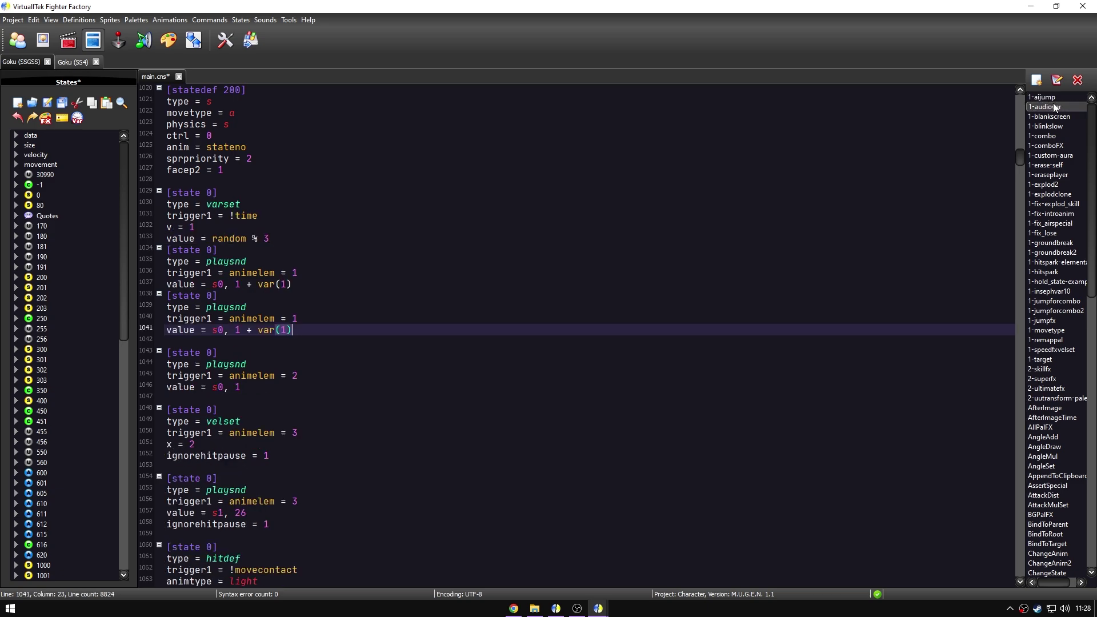
key("ctrl+z")
double_click(1056, 116)
key("ctrl+z")
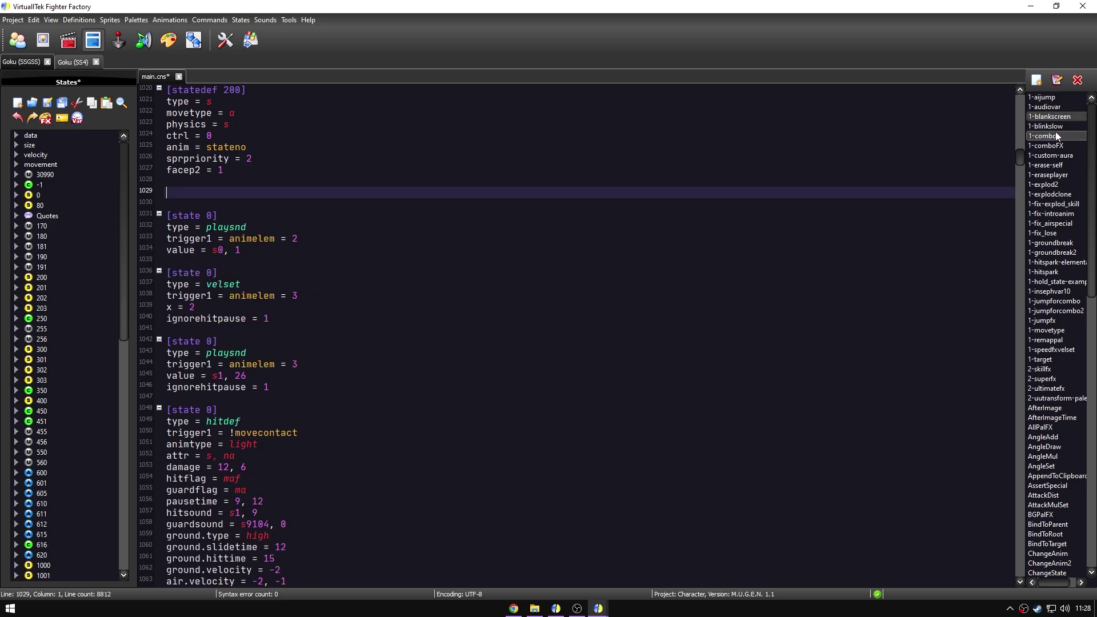
Try the 1-blinkslow, 1-combo and 1-comboFX templates on the blank line in state 200, undoing each insertion.
double_click(1056, 126)
key("ctrl+z")
double_click(1057, 136)
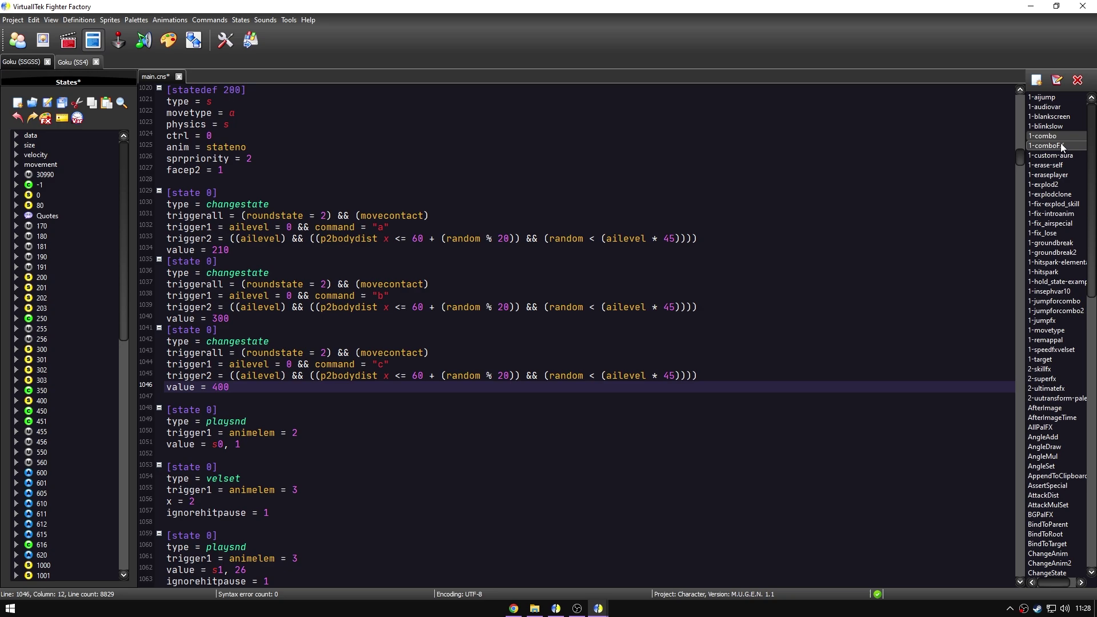
key("ctrl+z")
double_click(1061, 145)
key("ctrl+z")
Try the 1-custom-aura, 1-erase-self and 1-eraseplayer templates on the blank line, undoing each insertion.
double_click(1060, 155)
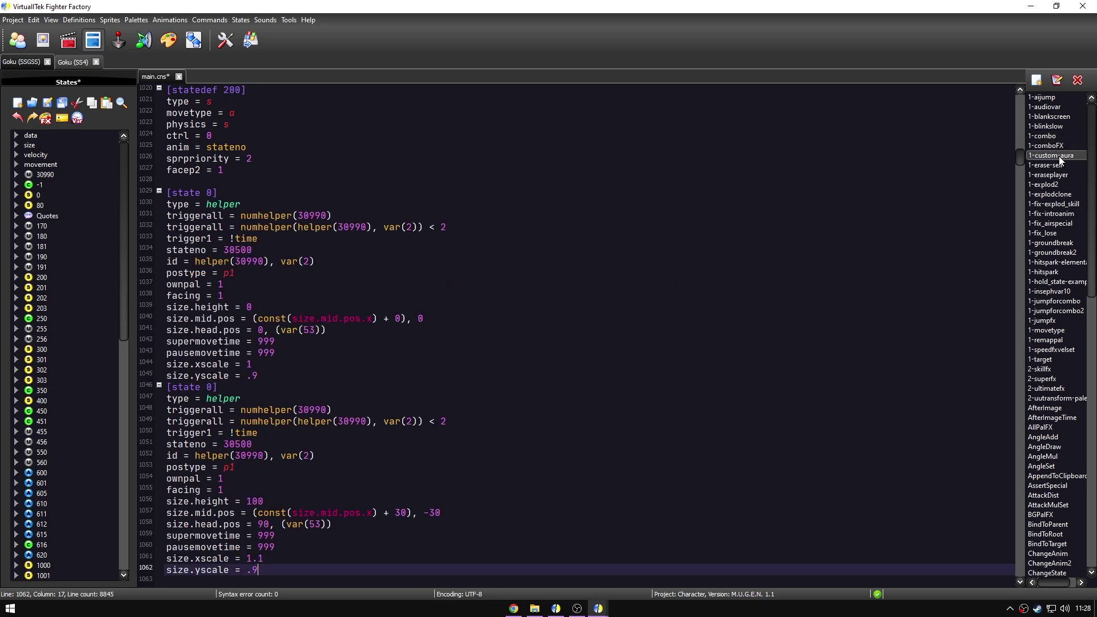
key("ctrl+z")
double_click(1050, 165)
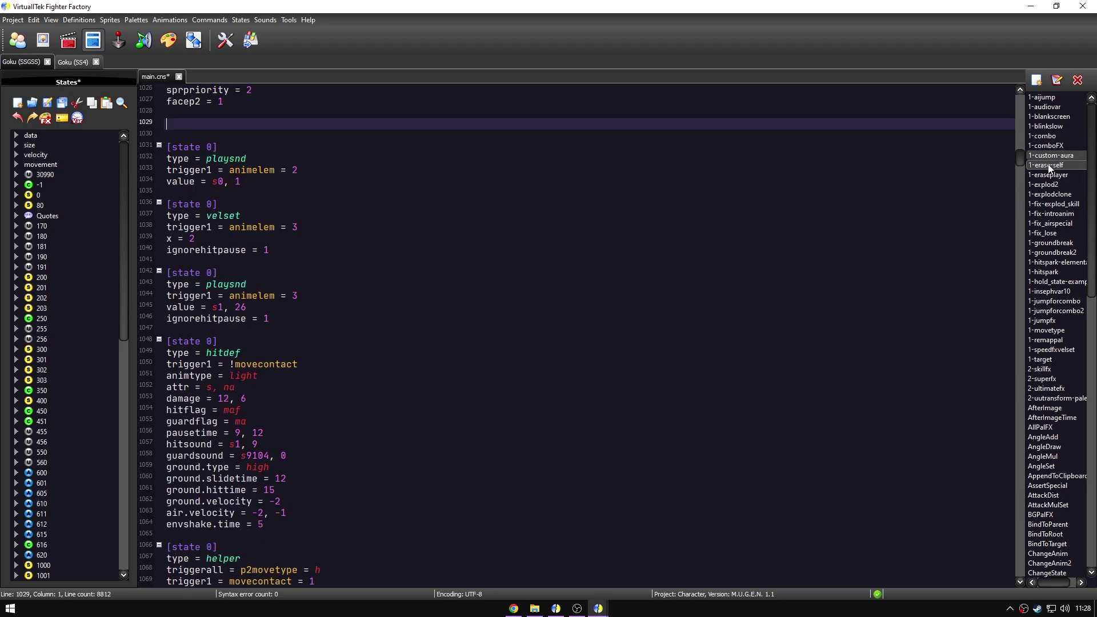
key("ctrl+z")
double_click(1067, 176)
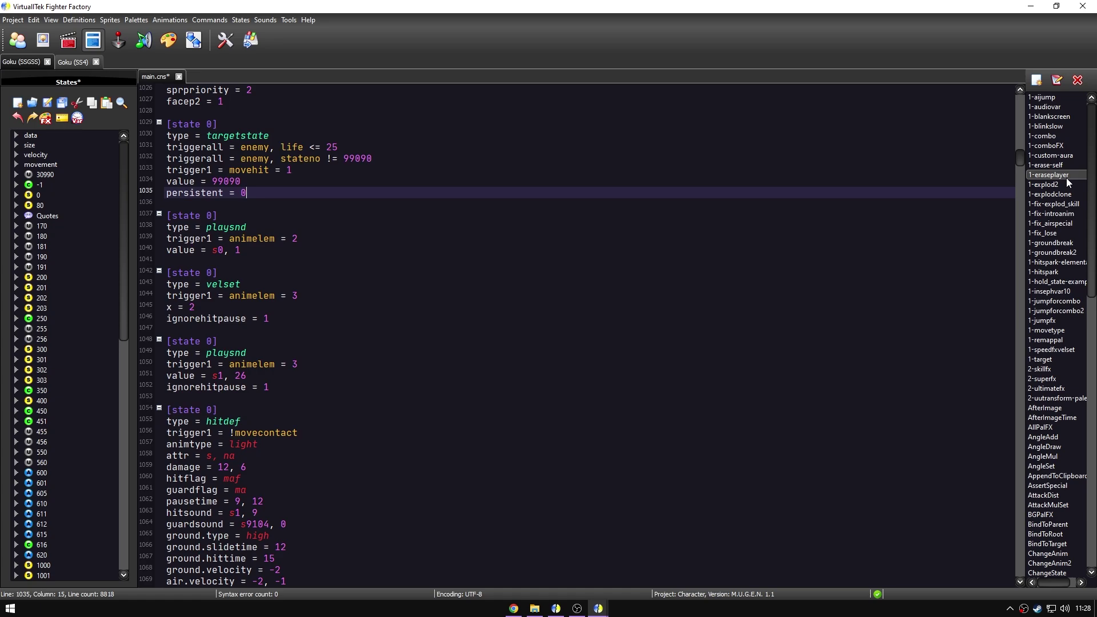
key("ctrl+z")
Try the 1-explod2, 1-explodclone and 1-fix-explod_skill templates on the blank line, undoing each insertion.
double_click(1064, 182)
key("ctrl+z")
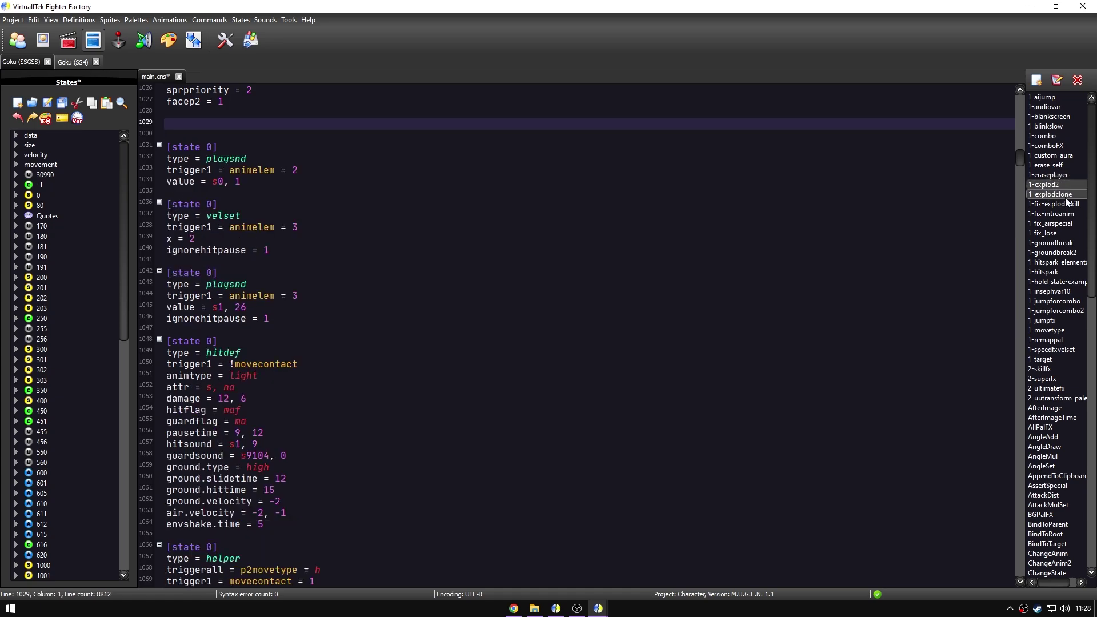
double_click(1065, 195)
key("ctrl+z")
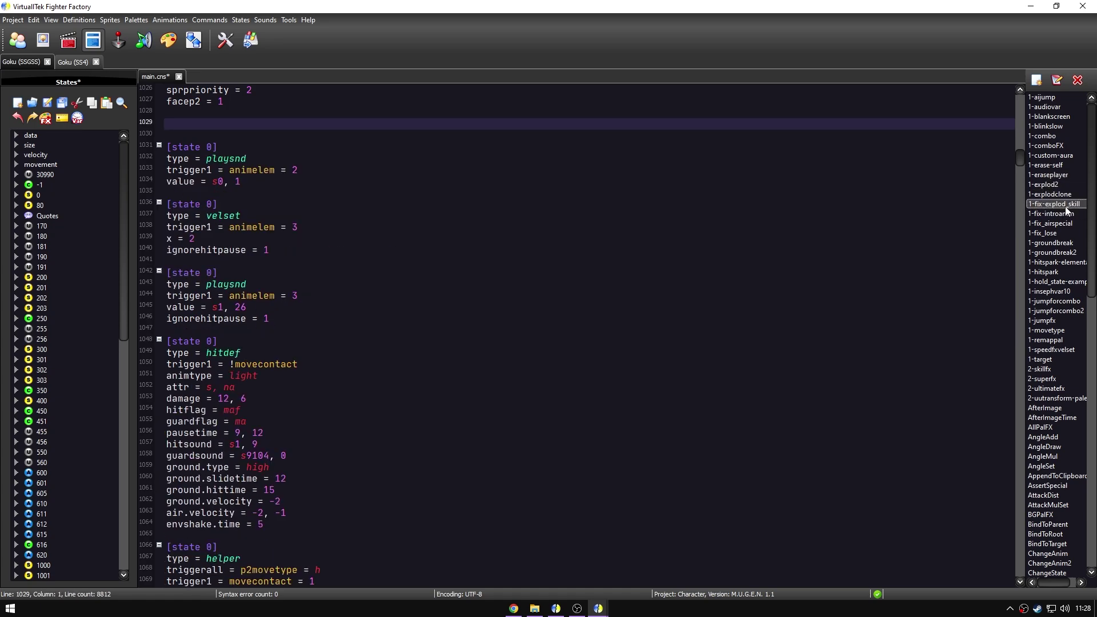
double_click(1066, 205)
key("ctrl+z")
Try the 1-fix-introanim, 1-fix_airspecial and 1-fix_lose templates on the blank line, undoing each insertion.
double_click(1067, 214)
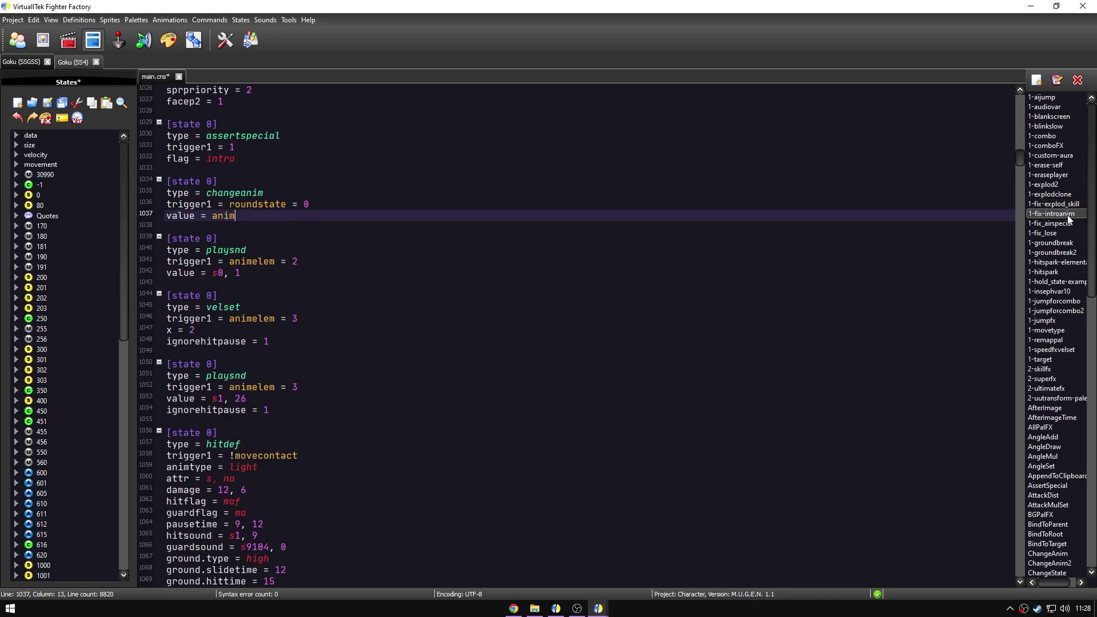
key("ctrl+z")
double_click(1063, 224)
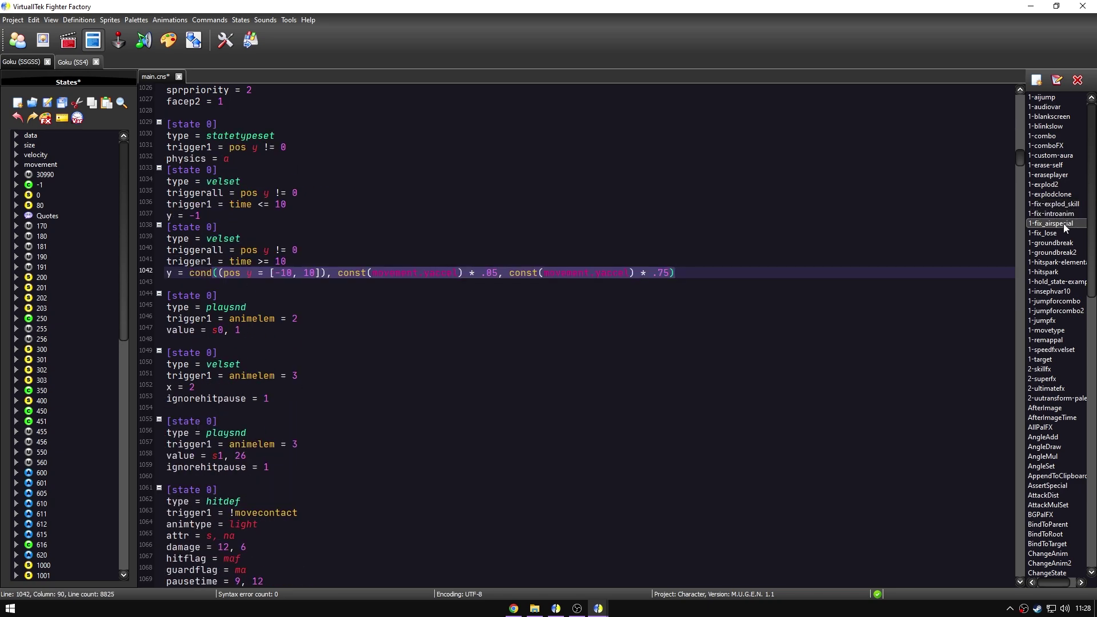
key("ctrl+z")
double_click(1062, 233)
key("ctrl+z")
Try the 1-groundbreak and 1-groundbreak2 templates on the blank line, undoing each insertion.
double_click(1064, 243)
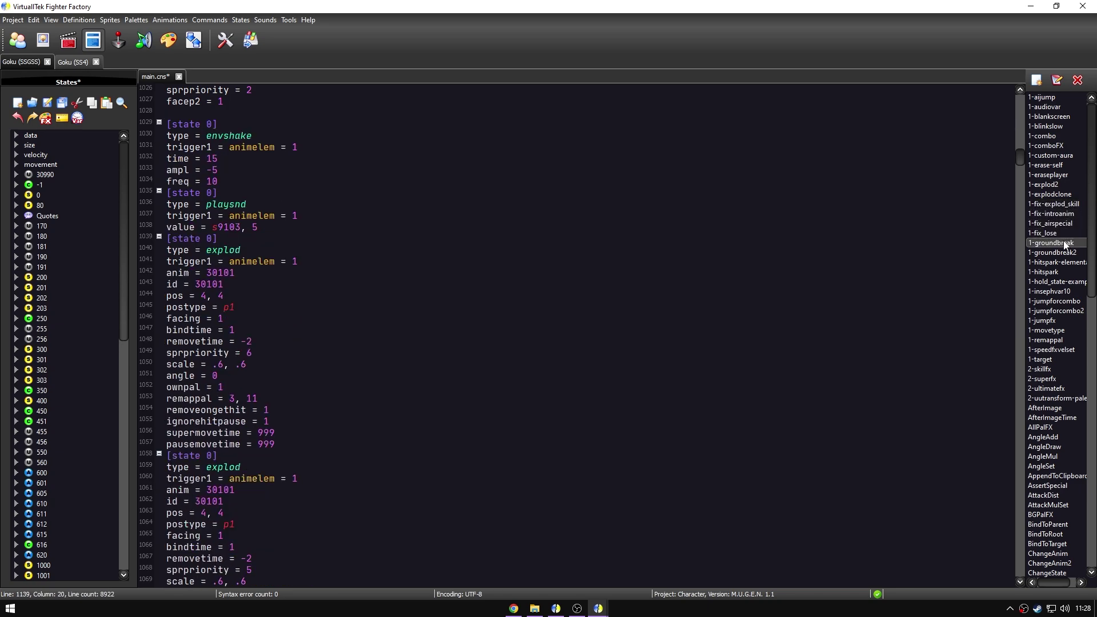
key("ctrl+z")
left_click(1073, 253)
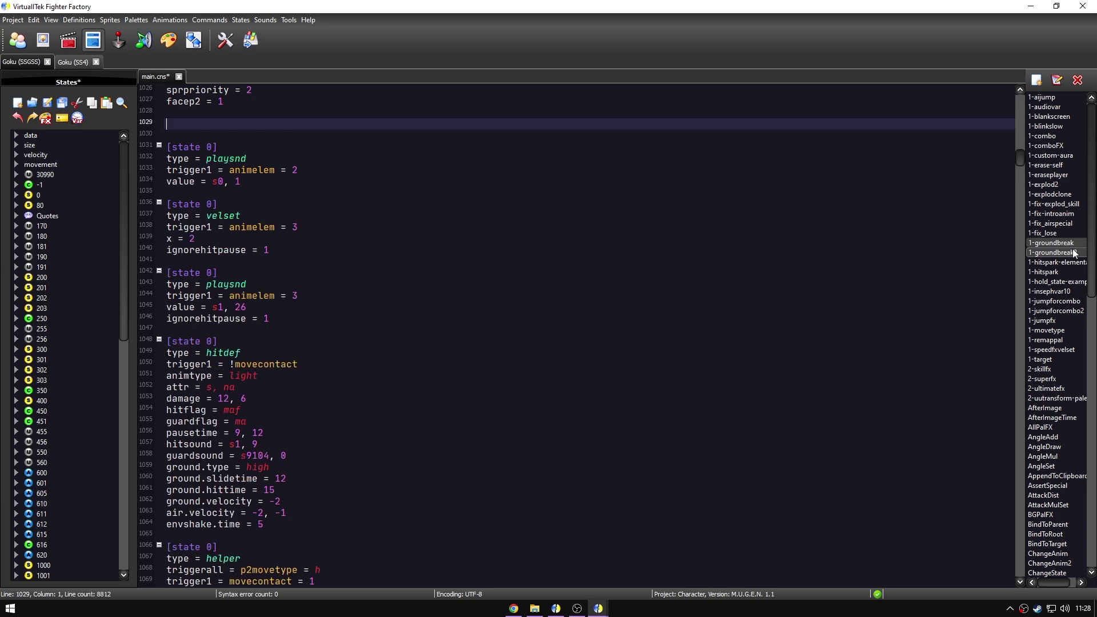
double_click(1075, 252)
key("ctrl+z")
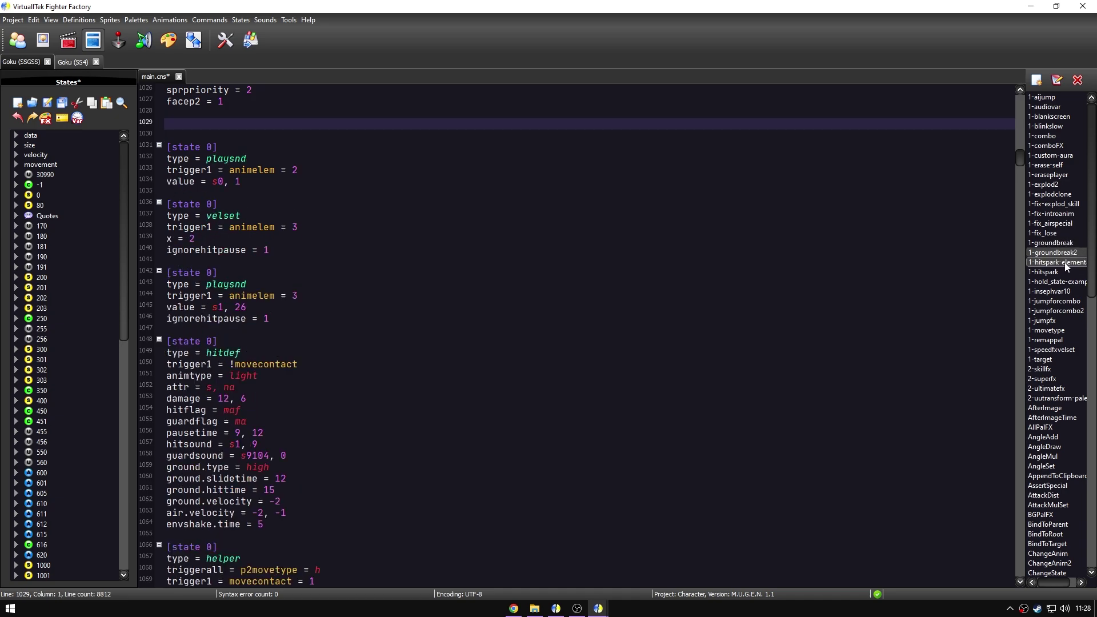
Insert the 1-hitspark-element template on the blank line in state 200 and highlight its stateno value 30700.
double_click(1064, 264)
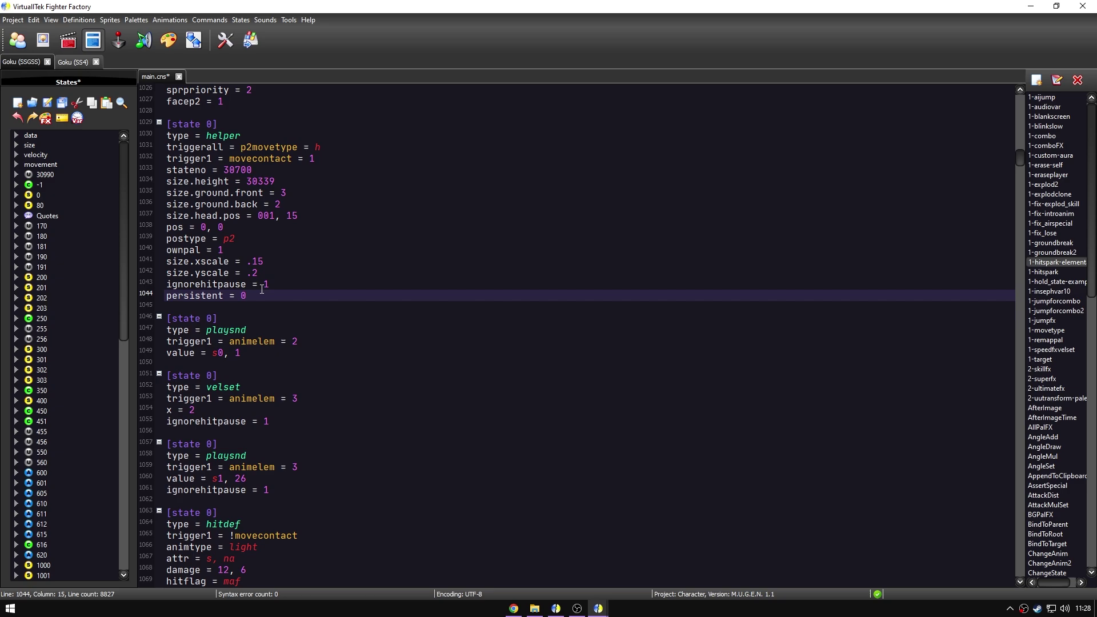
left_click_drag(290, 280, 166, 124)
left_click(290, 284)
double_click(238, 171)
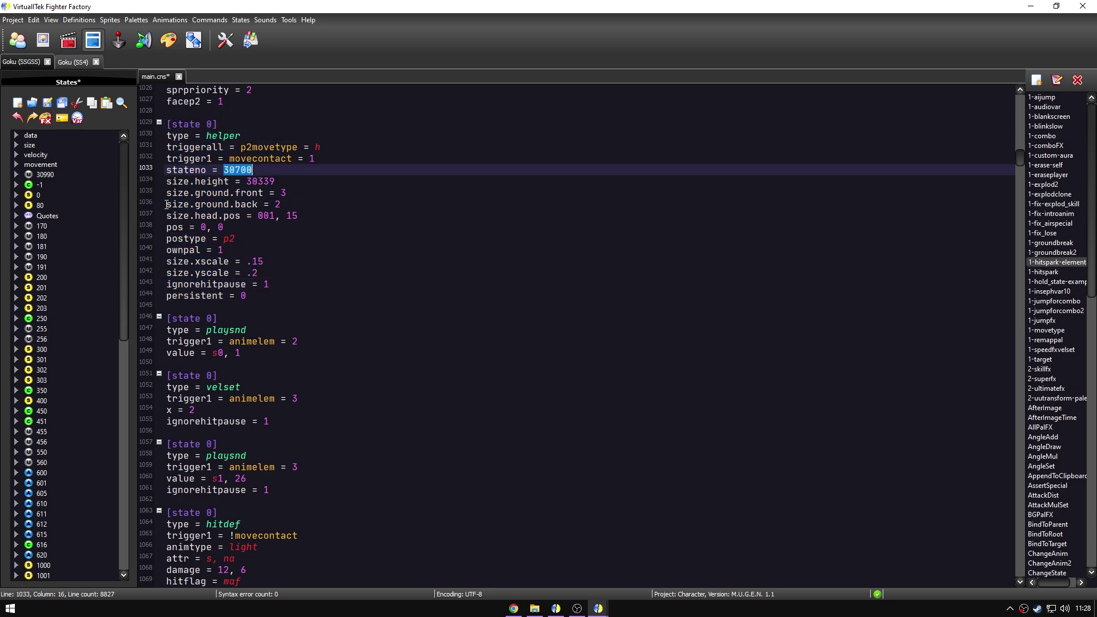
left_click(261, 182)
double_click(238, 170)
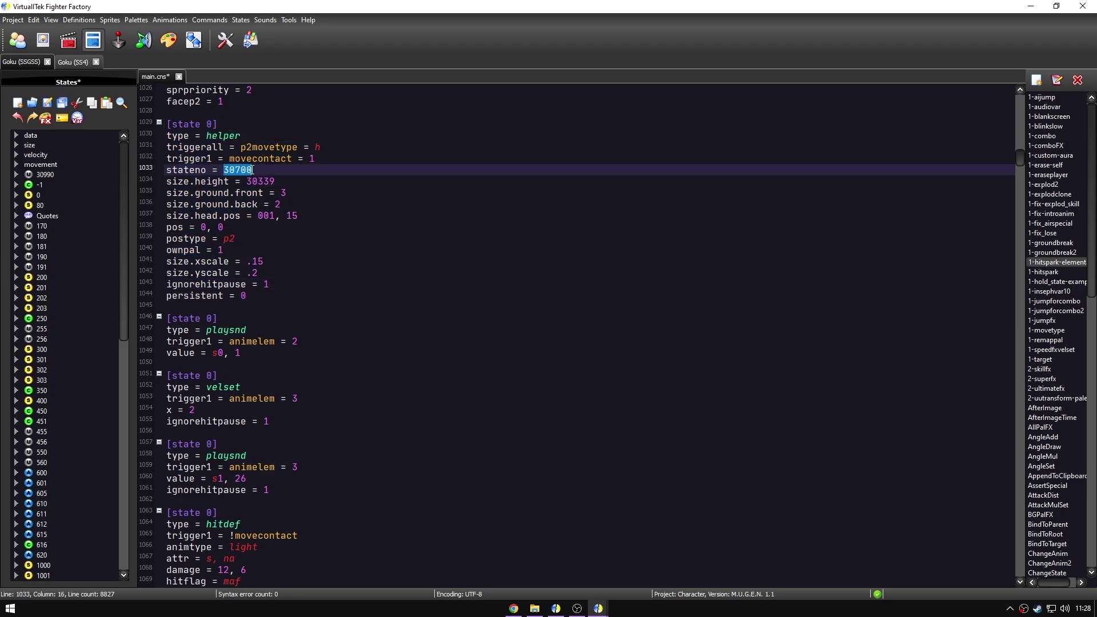
Find state 30700 in the Commands code and view its definition.
left_click(118, 41)
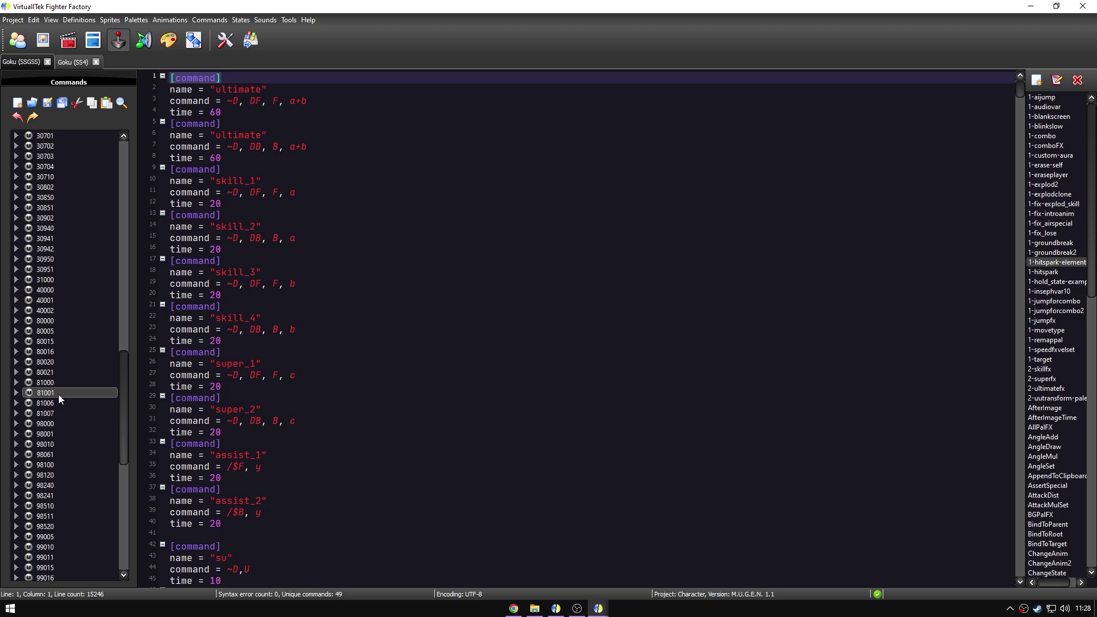
scroll(59, 389, "up", 6)
left_click(80, 309)
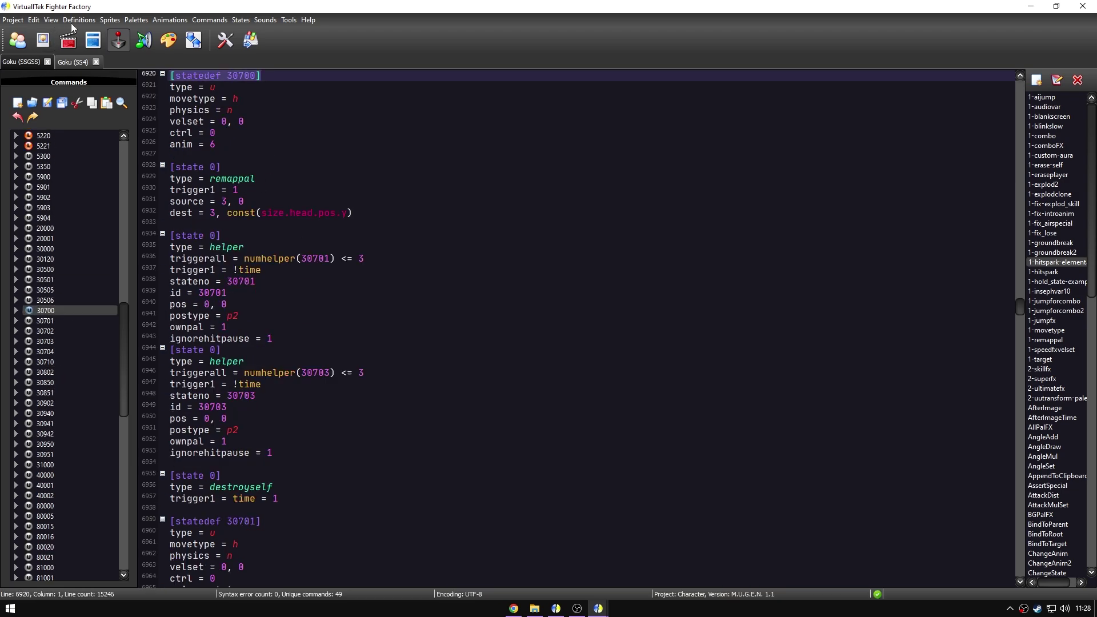
Return to state 200 in the States code and undo the hitspark template insertion, keeping the blank line.
left_click(93, 40)
key("ctrl+z")
key("ctrl+z")
key("ctrl+z")
key("ctrl+z")
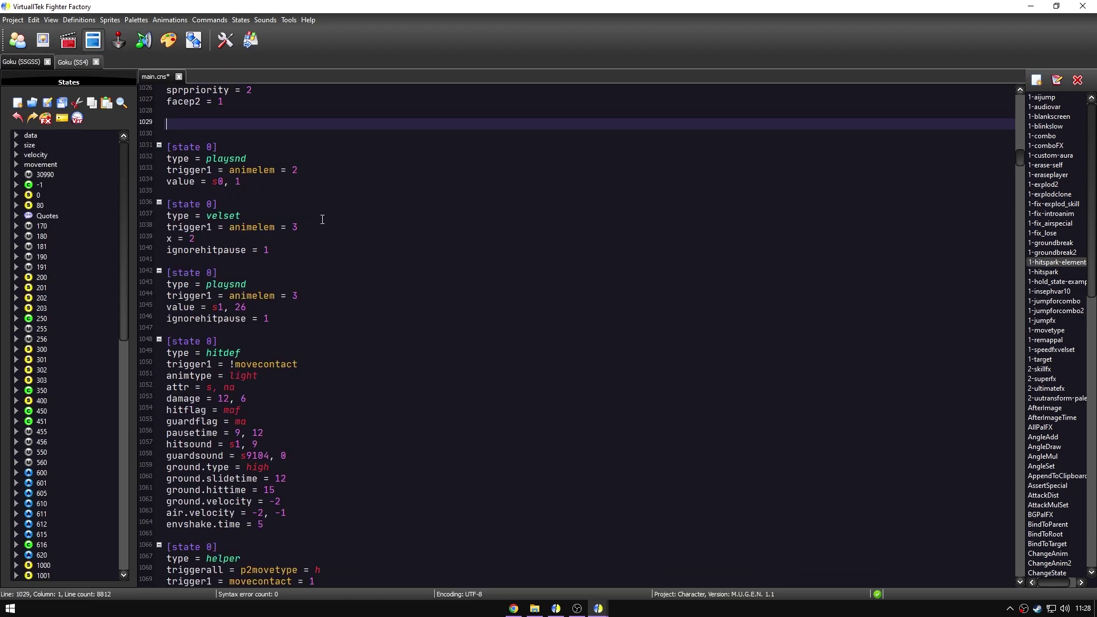
key("ctrl+y")
key("ctrl+y")
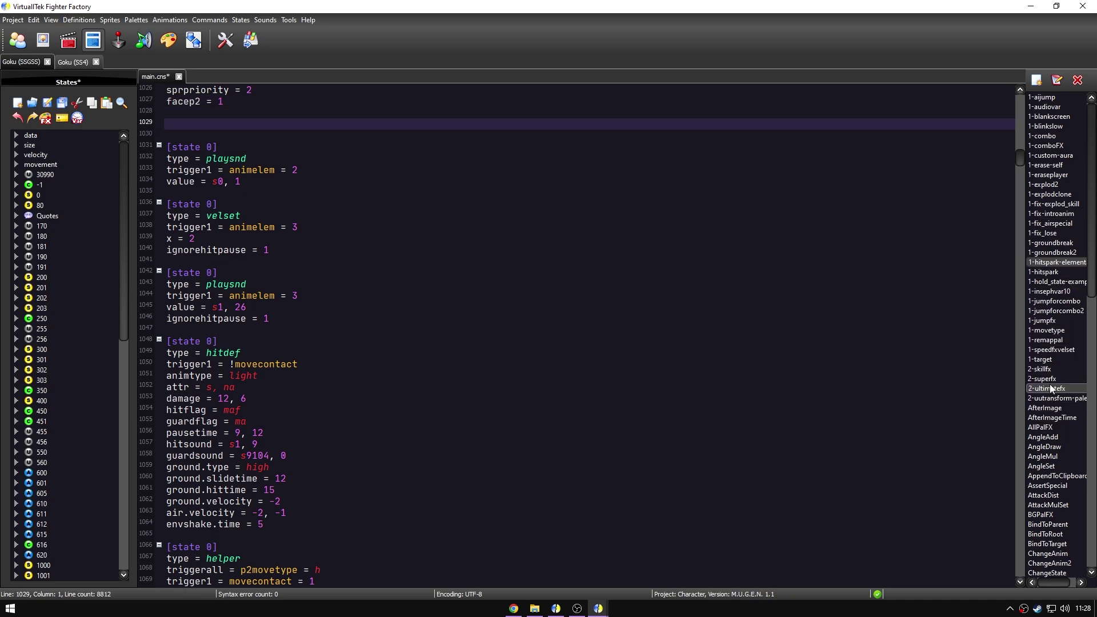
Insert the 2-uutransform palette template on the blank line after facep2 = 1 in state 200.
left_click(1053, 400)
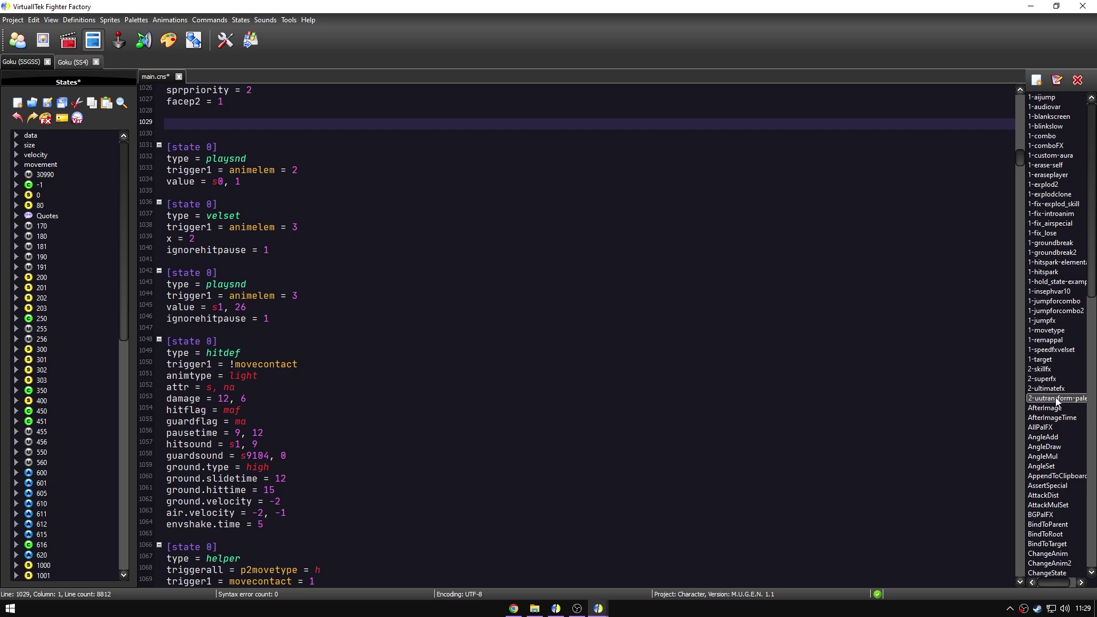
double_click(1054, 400)
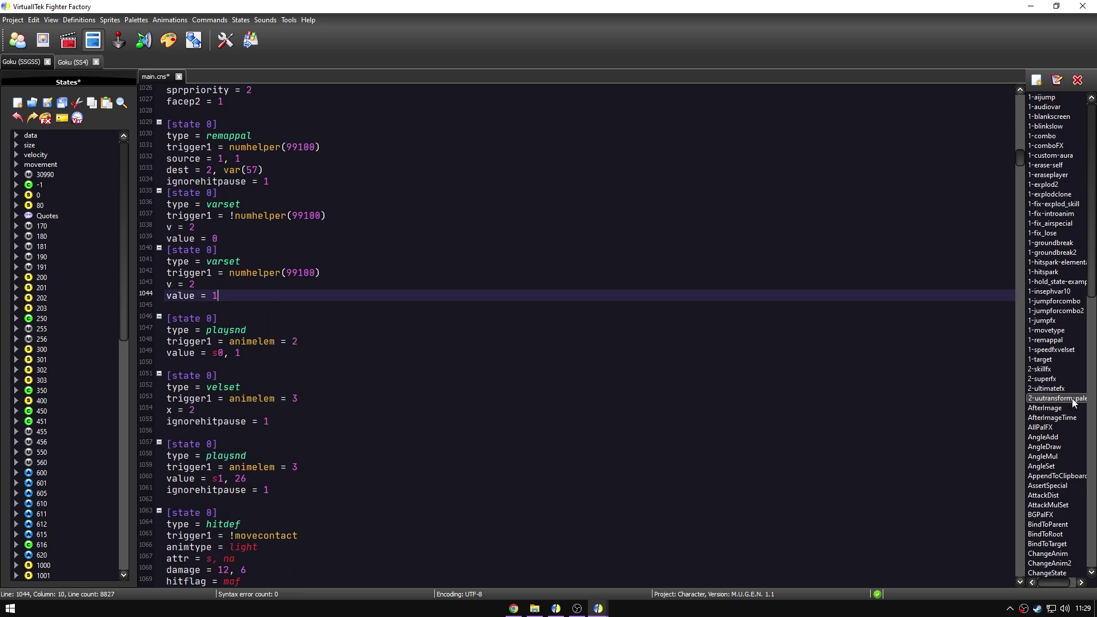
Undo the palette template insertion and the added blank line after facep2 = 1 in state 200.
key("ctrl+z")
key("ctrl+z")
key("ctrl+z")
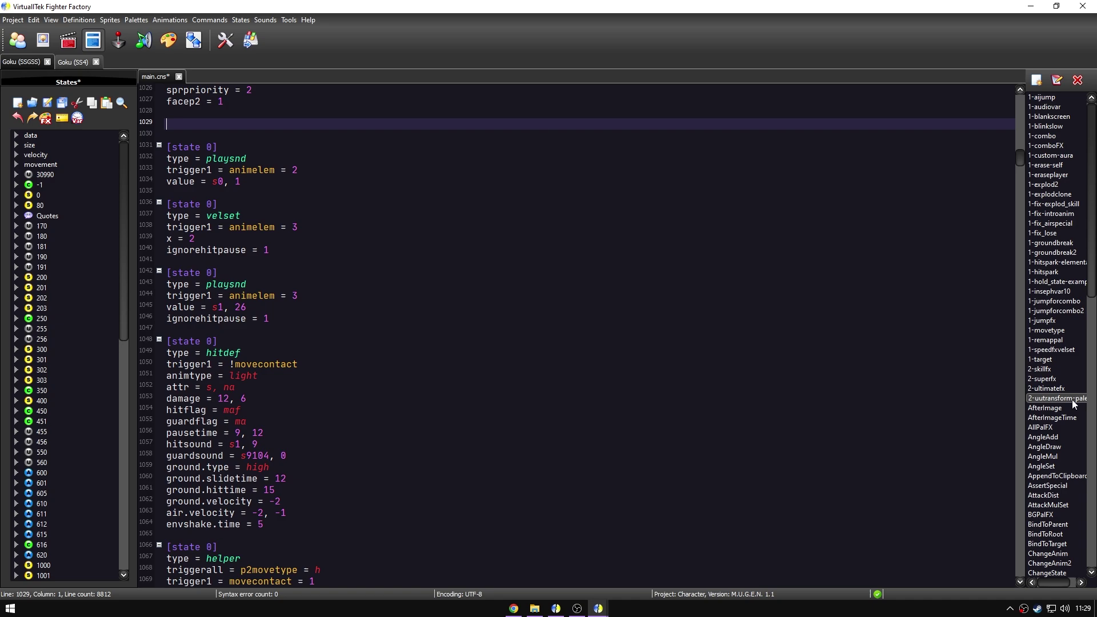
scroll(1058, 420, "down", 14)
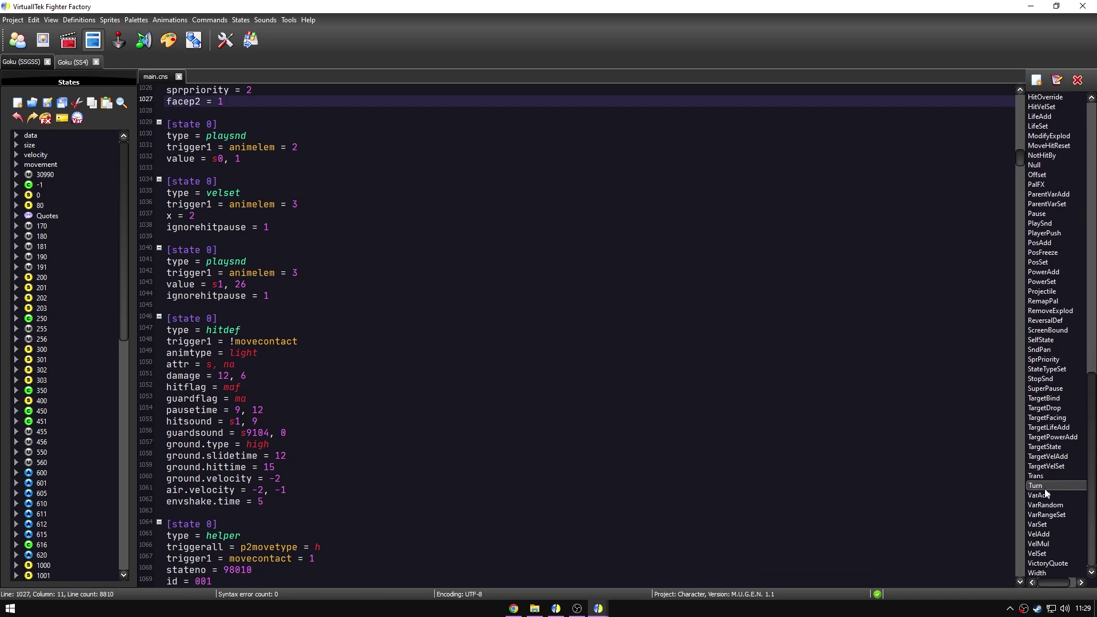
Switch to the Sprites workspace and toggle both side panels off and back on around the sprite view.
left_click(42, 40)
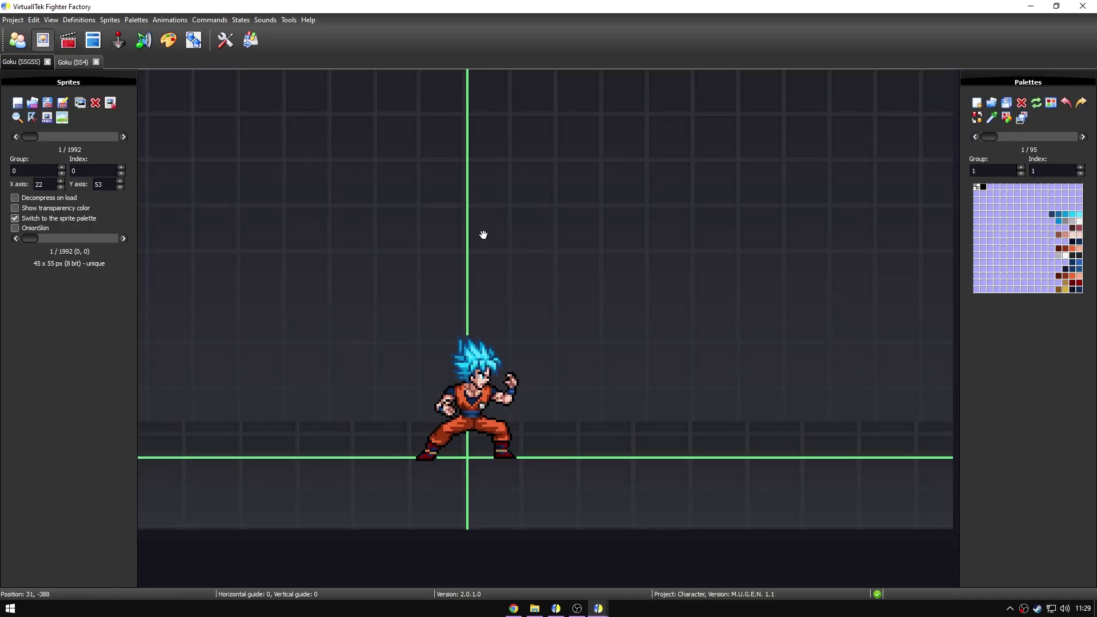
left_click(108, 22)
left_click(78, 20)
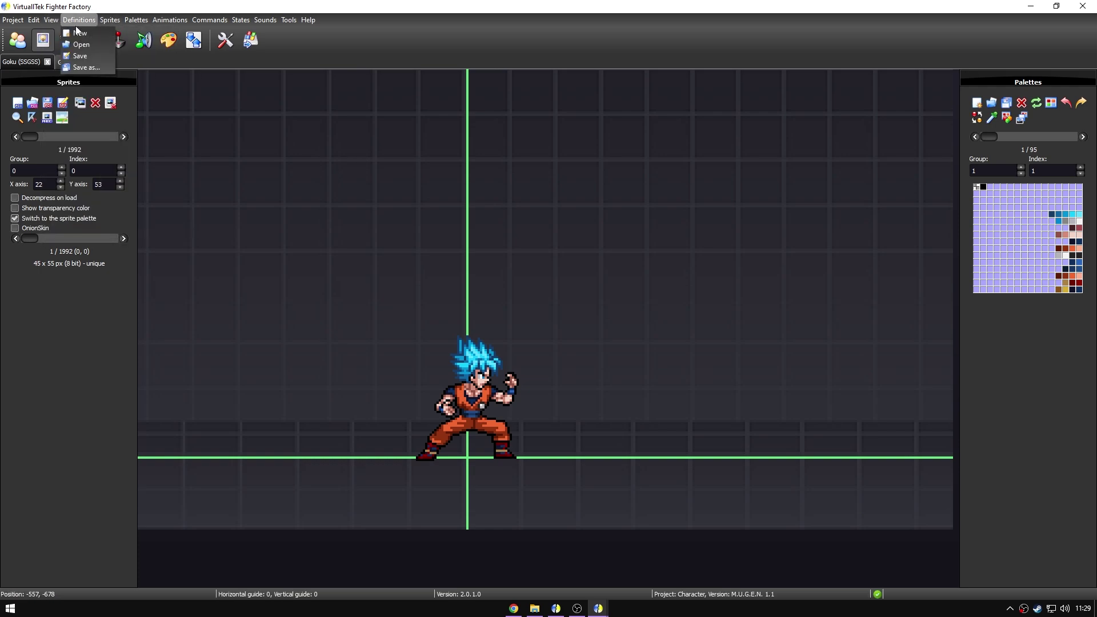
left_click(350, 145)
key("ctrl+h")
key("ctrl+shift+h")
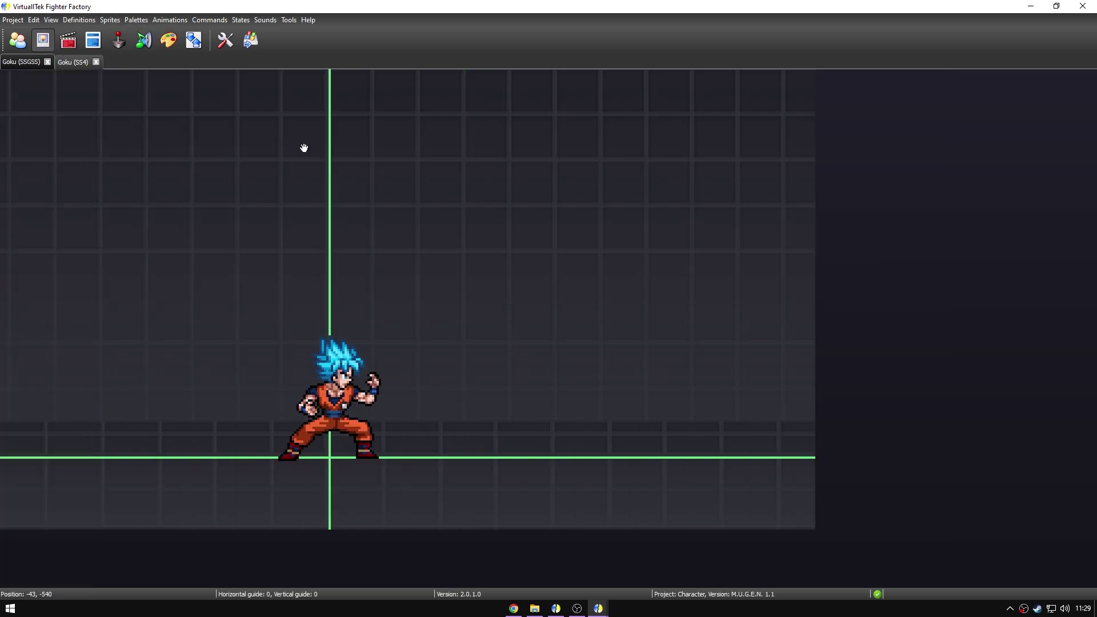
left_click_drag(380, 250, 714, 252)
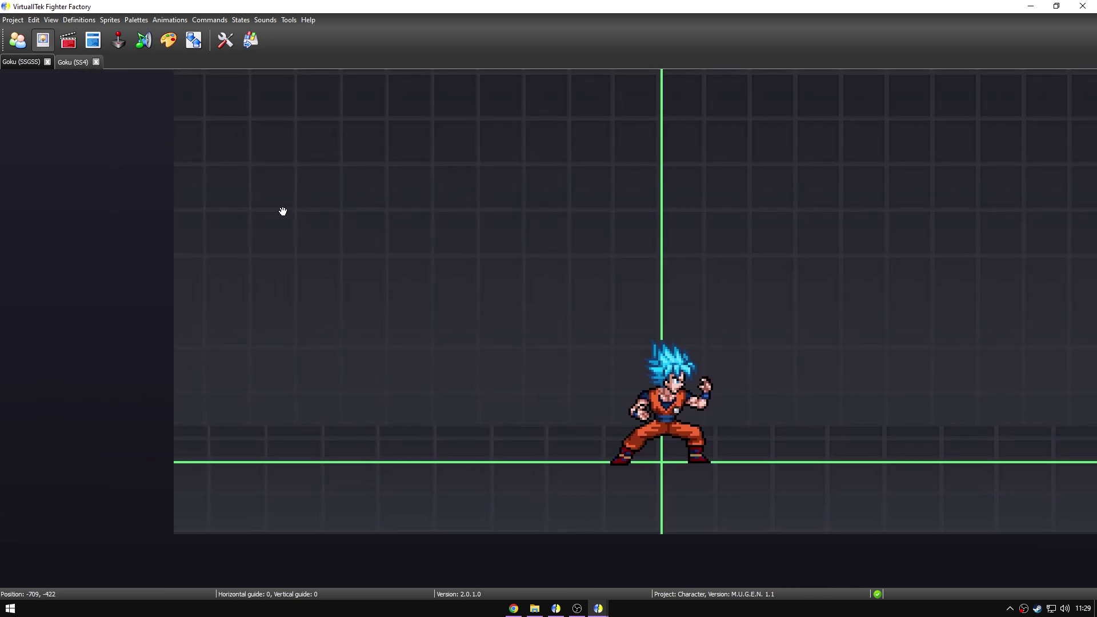
key("ctrl+shift+h")
key("ctrl+h")
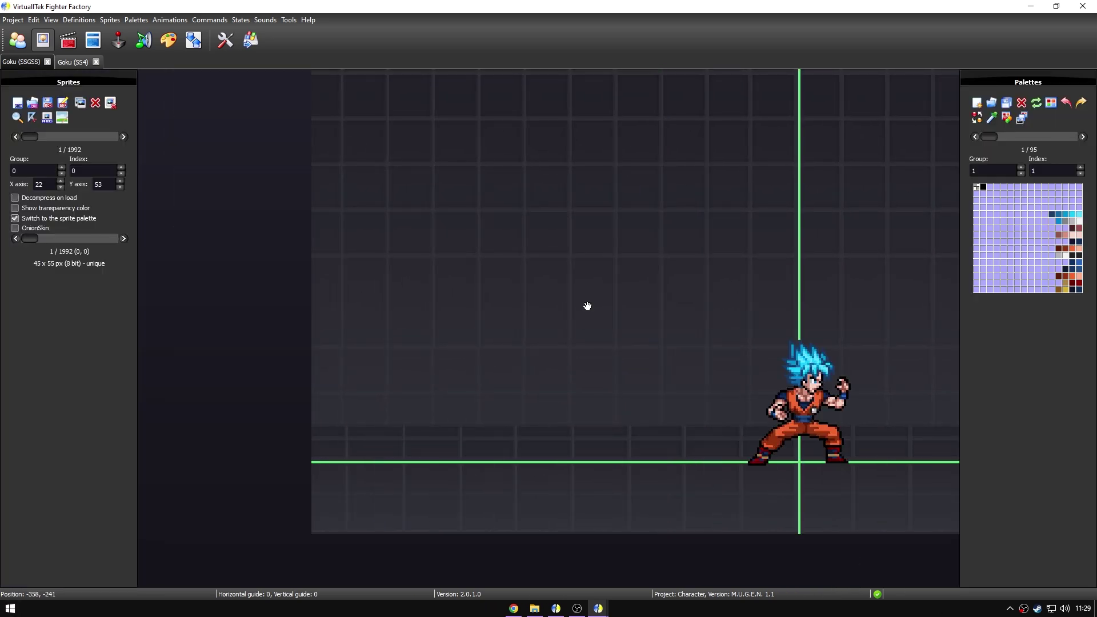
View the display options, including the shortcuts for the left and right panels.
left_click(50, 20)
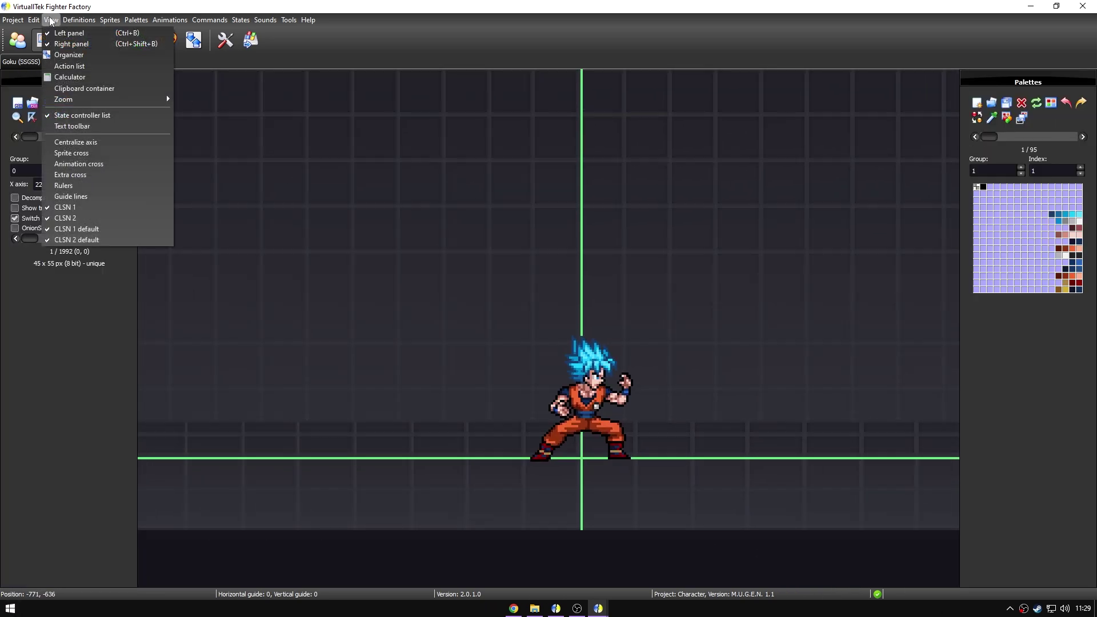
left_click(51, 20)
left_click(93, 40)
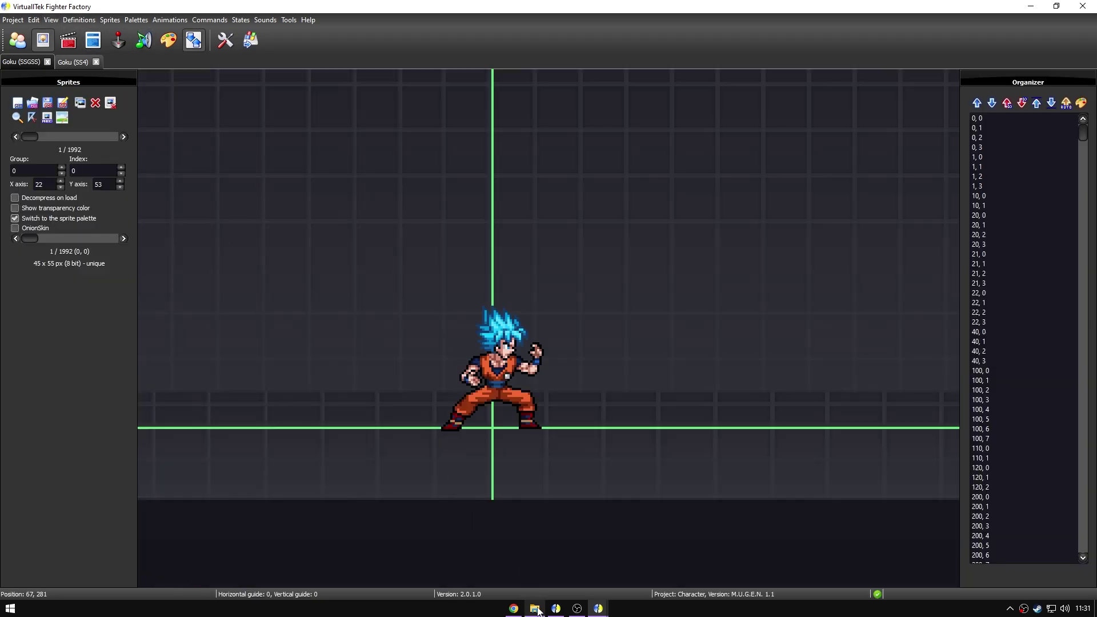
Switch to the Fighter Factory 3 (InSeph Version) folder in File Explorer and enlarge the window to show all files.
left_click(535, 609)
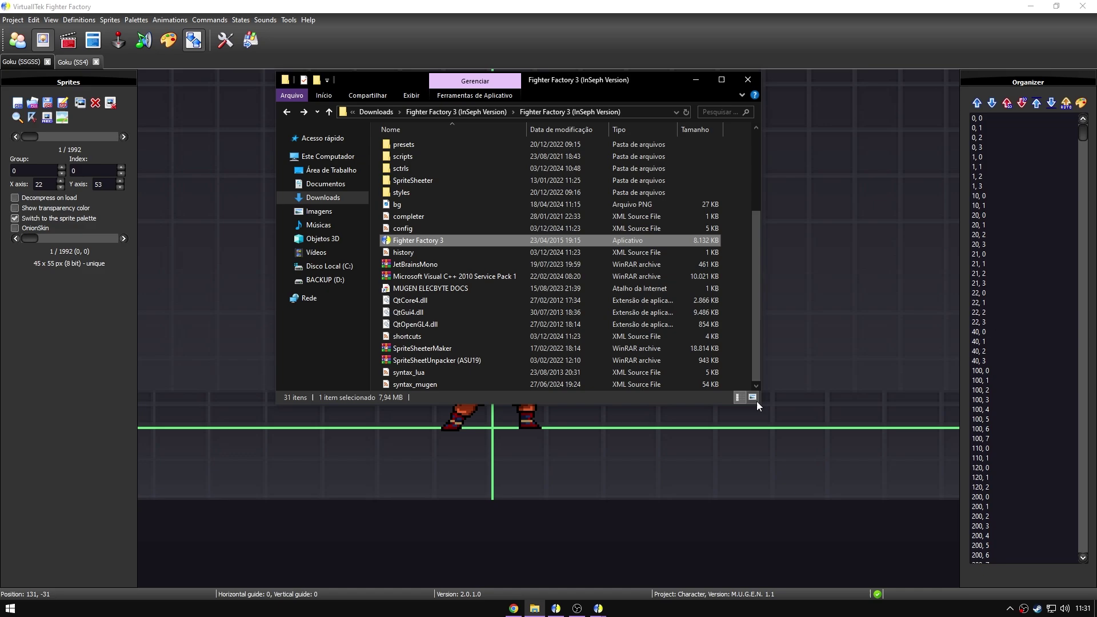
left_click_drag(760, 403, 788, 571)
left_click_drag(613, 86, 672, 41)
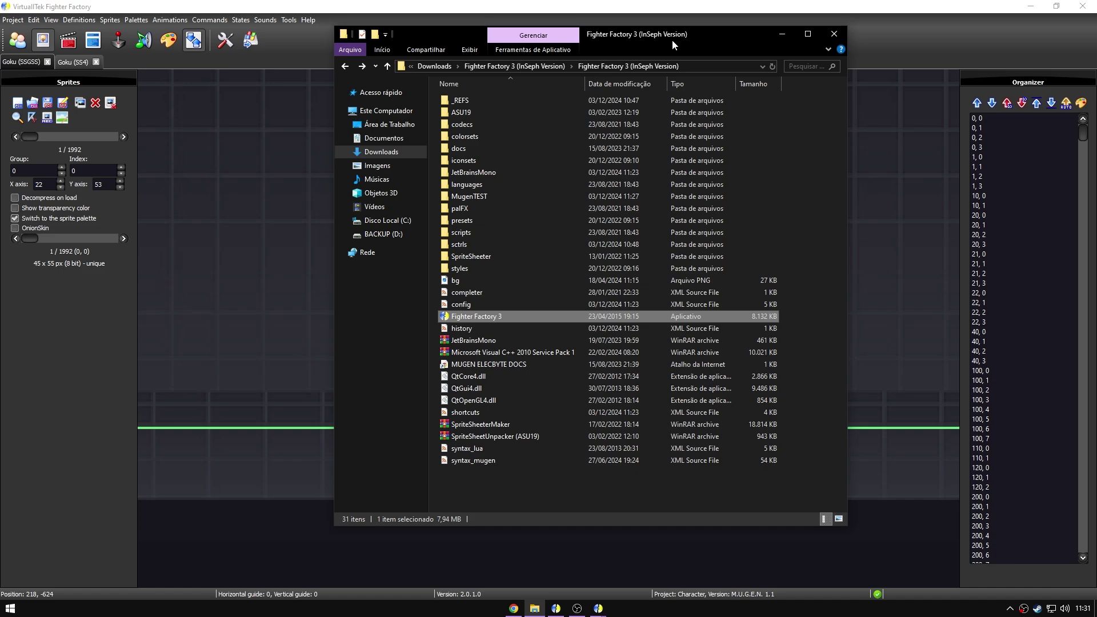
Locate the SpriteSheeterMaker and SpriteSheetUnpacker (ASU19) archives in the program folder and in the Google Drive TOOLS folder in Chrome.
left_click(500, 510)
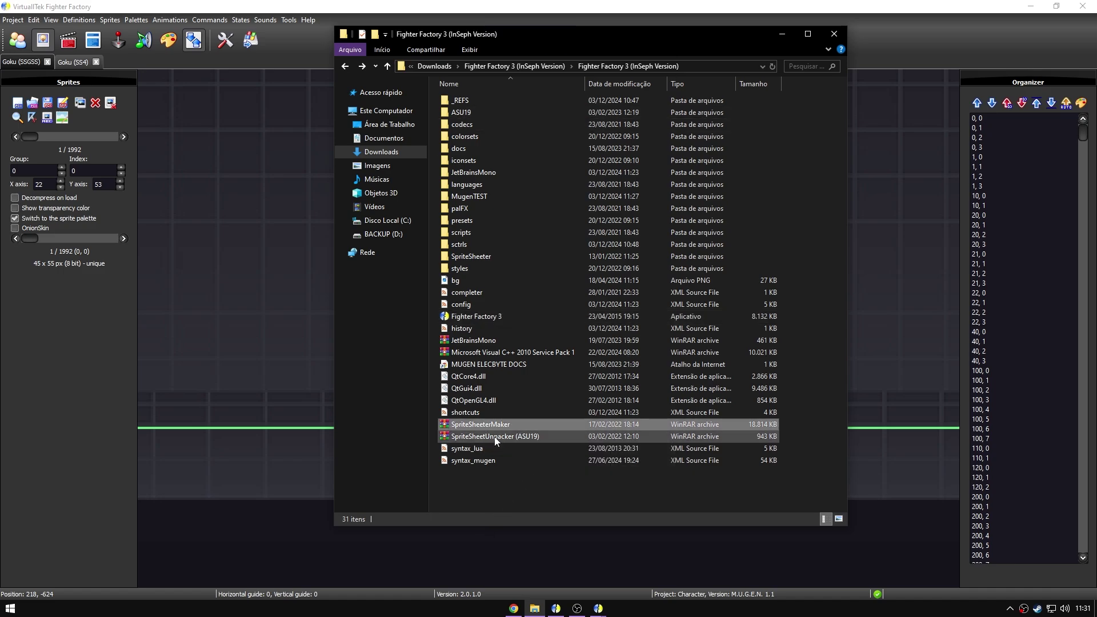
left_click(478, 426)
left_click(476, 435)
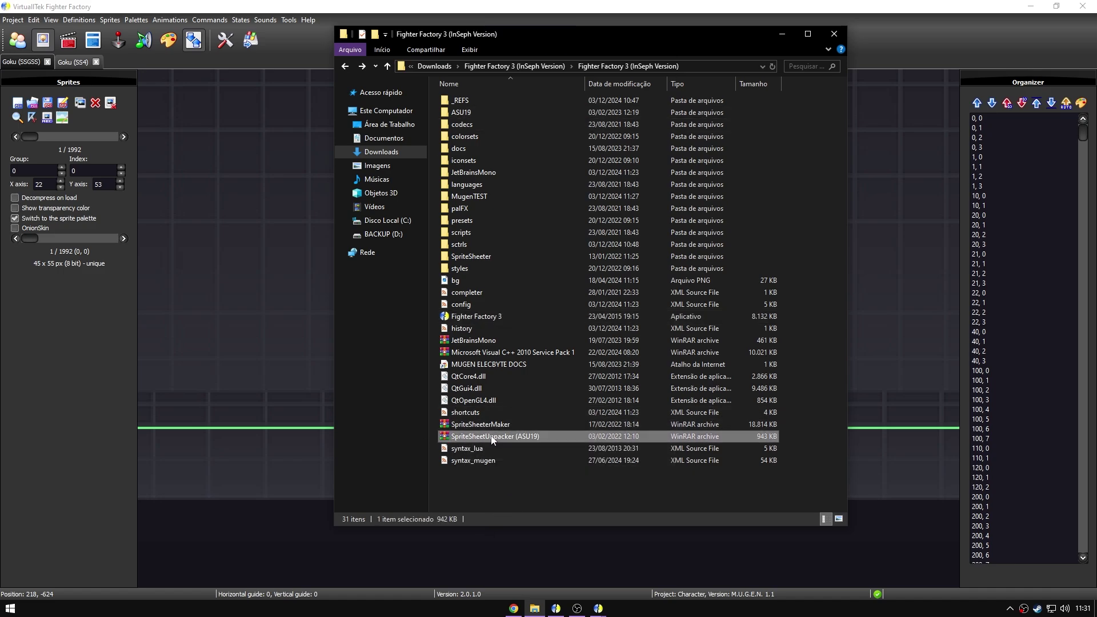
left_click(507, 427)
left_click(513, 608)
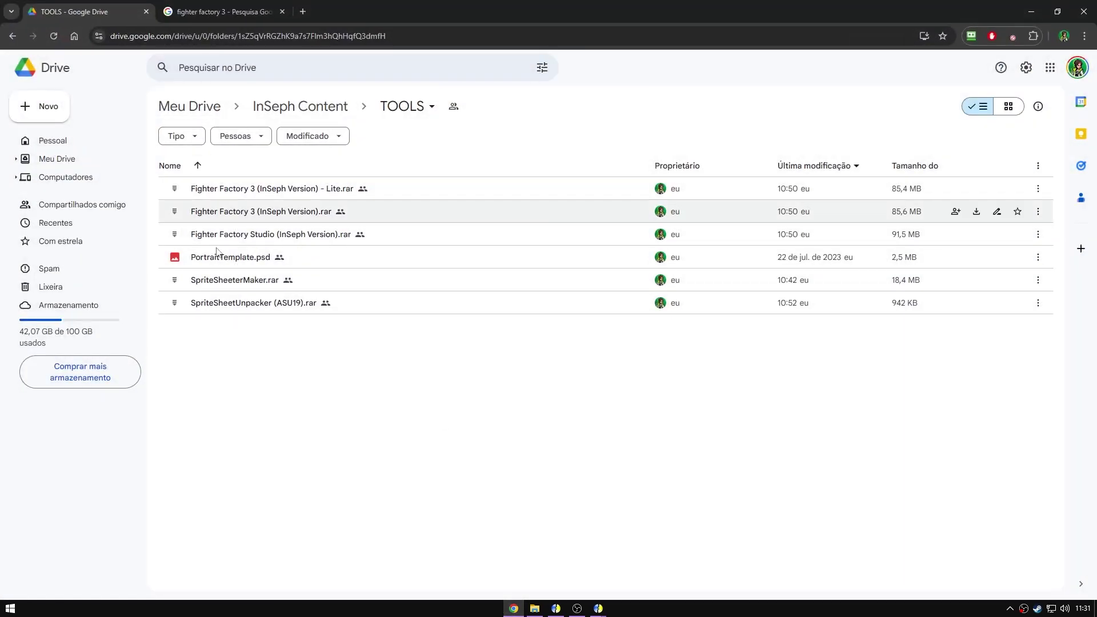
left_click_drag(269, 335, 217, 284)
left_click(297, 391)
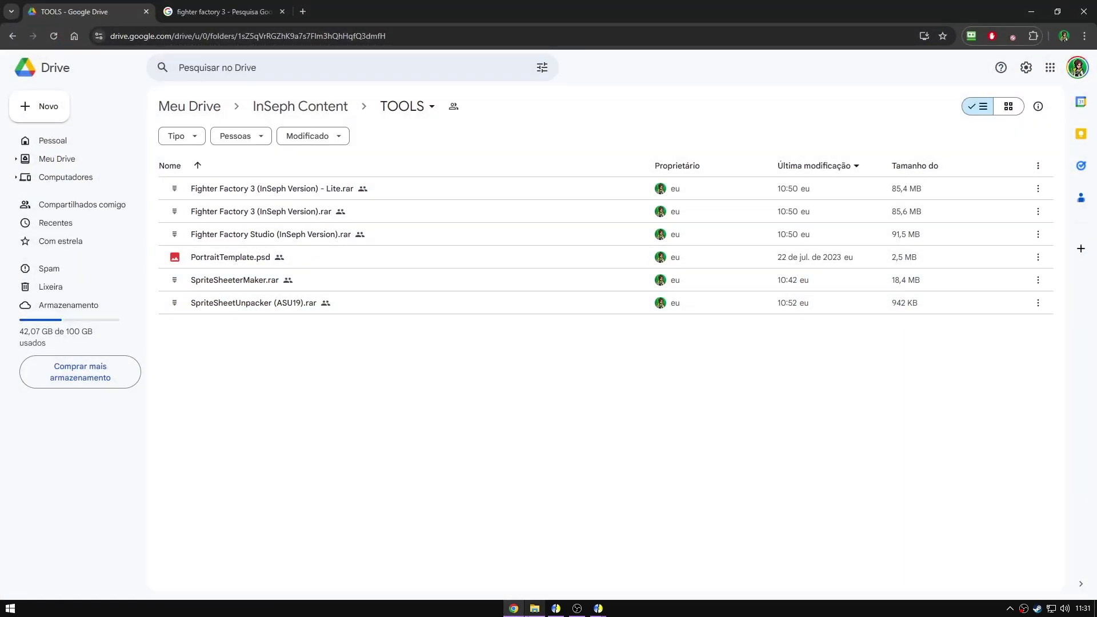
left_click(514, 608)
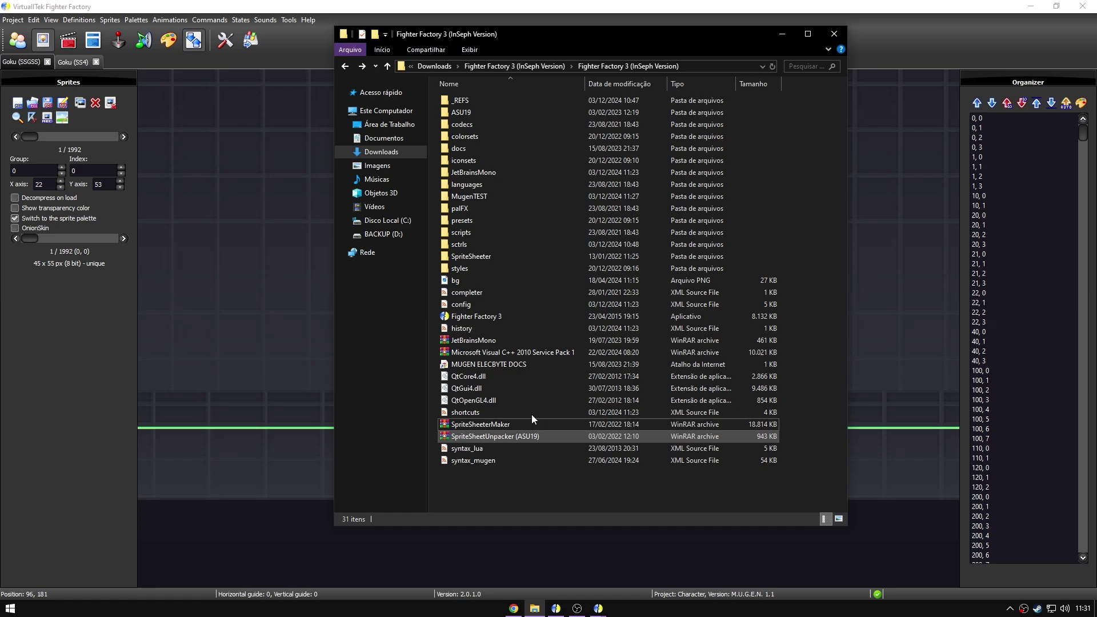
Browse the _REFS folder and its group 3 subfolder, and select the leanboox_bases image.
double_click(500, 100)
left_click(345, 66)
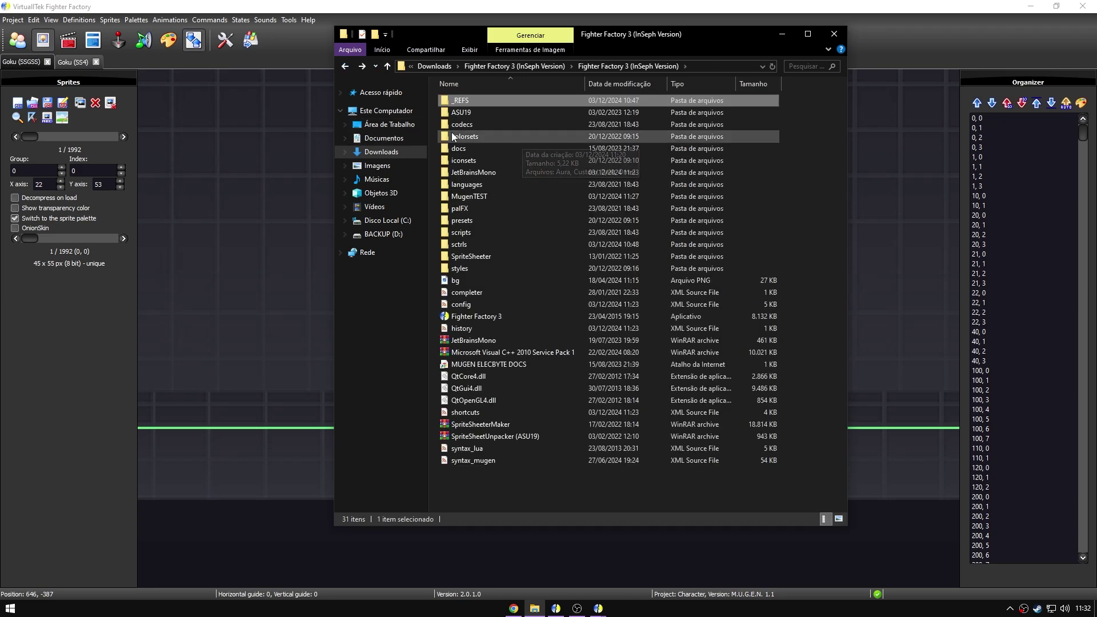
double_click(471, 101)
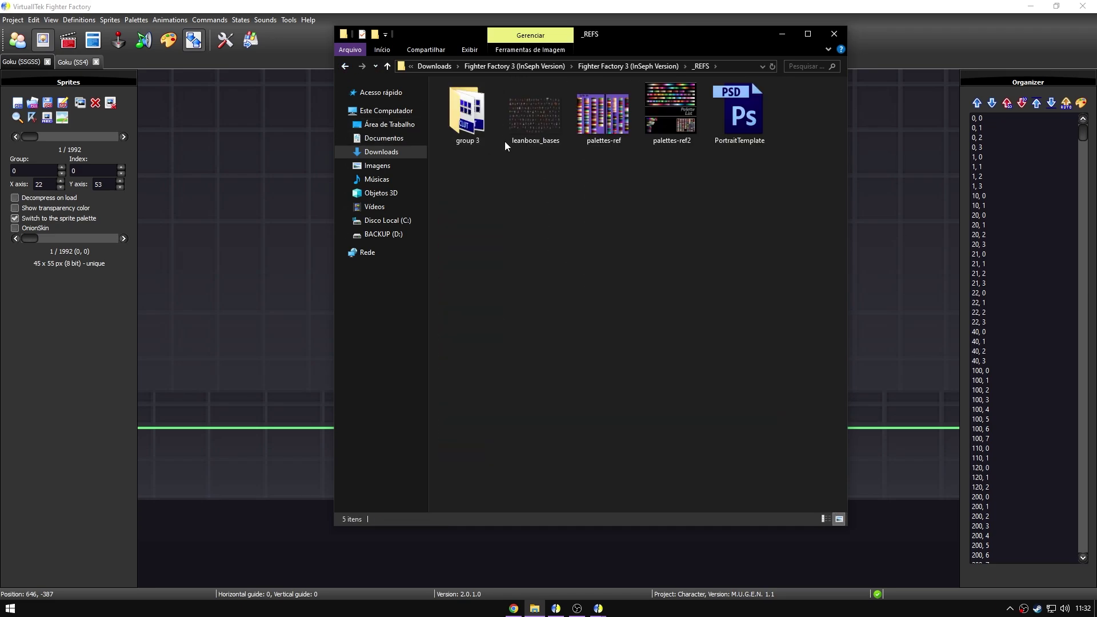
double_click(485, 119)
left_click_drag(842, 165, 780, 108)
left_click(388, 67)
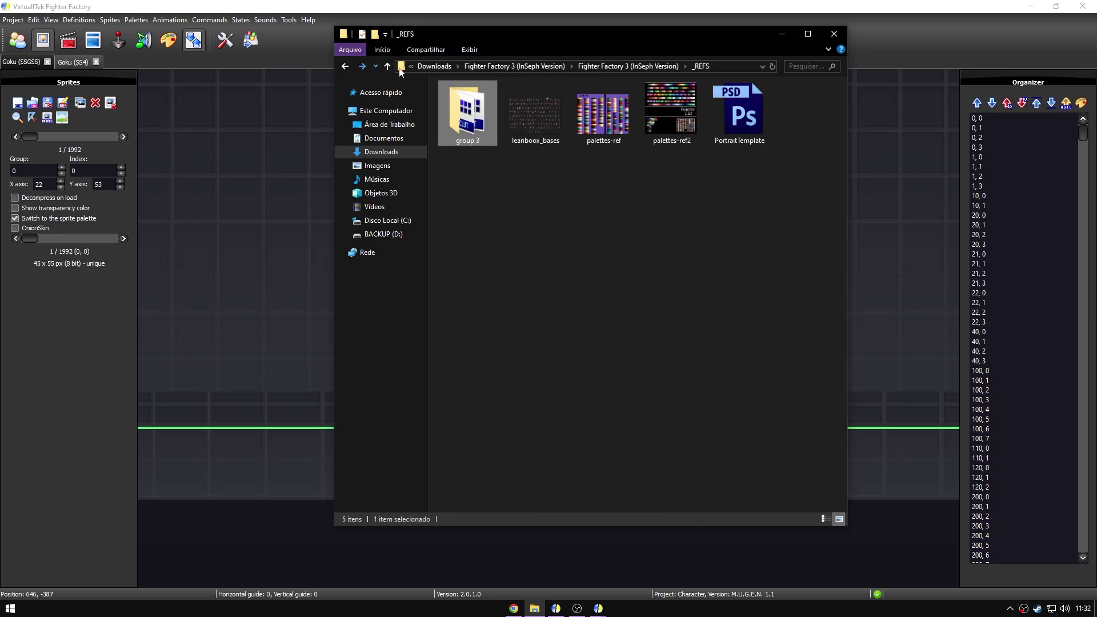
left_click(547, 141)
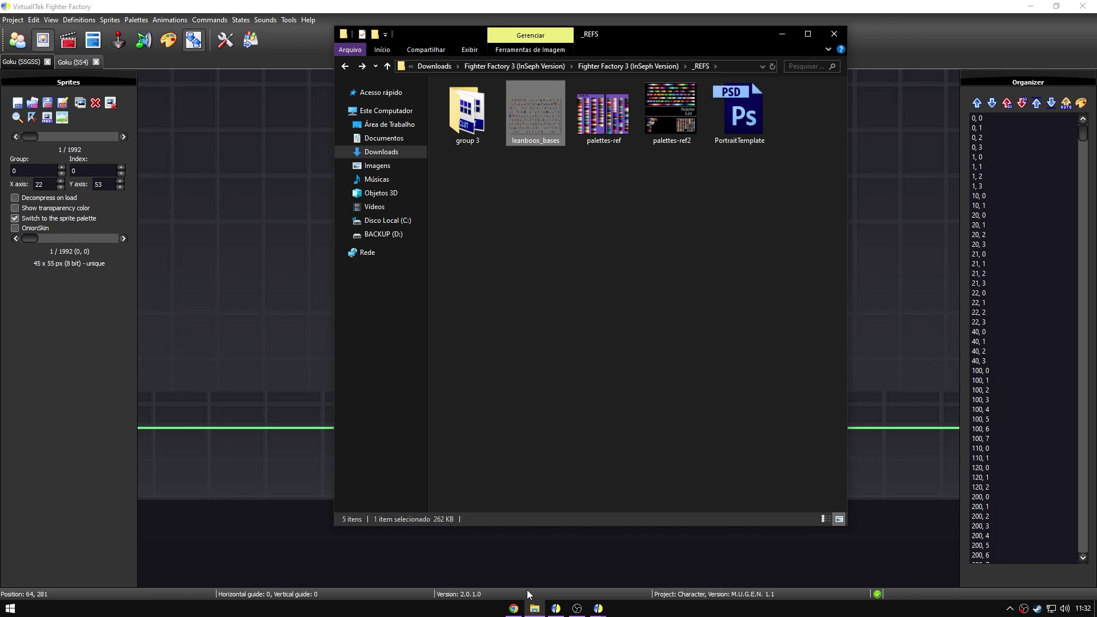
Check PortraitTemplate.psd in the Google Drive TOOLS folder in Chrome, and return to the main Fighter Factory 3 folder in File Explorer.
left_click(513, 608)
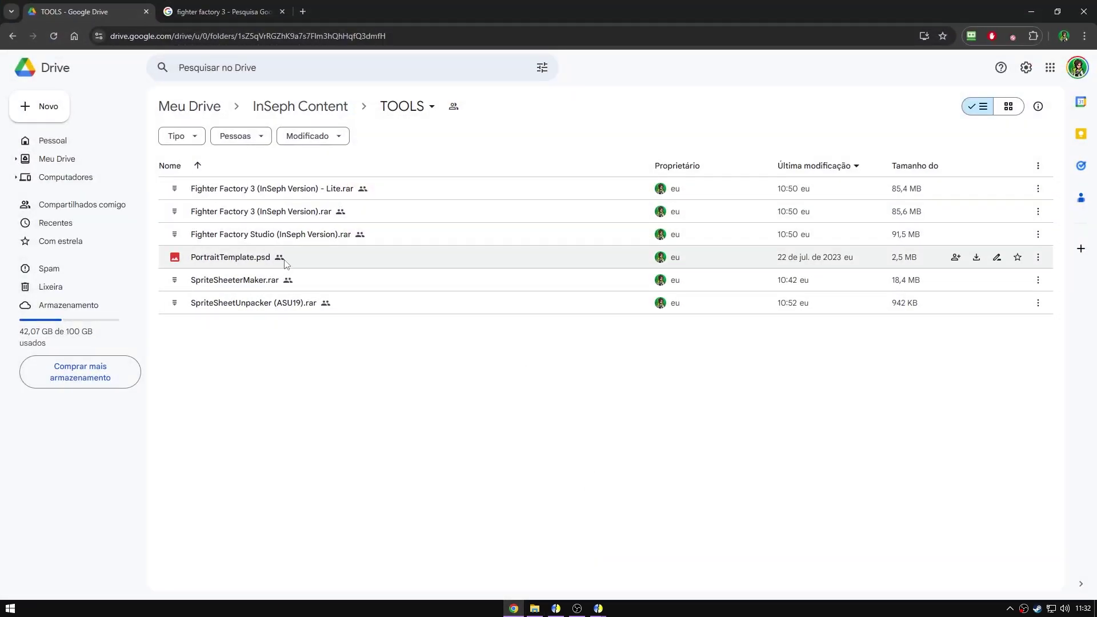
left_click(514, 608)
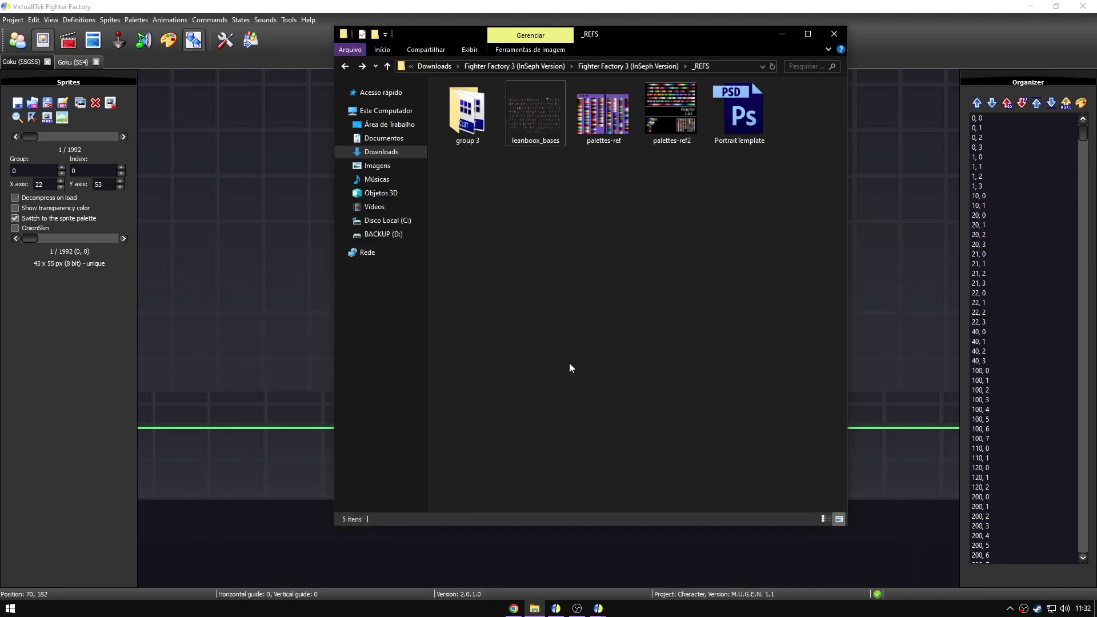
left_click(354, 67)
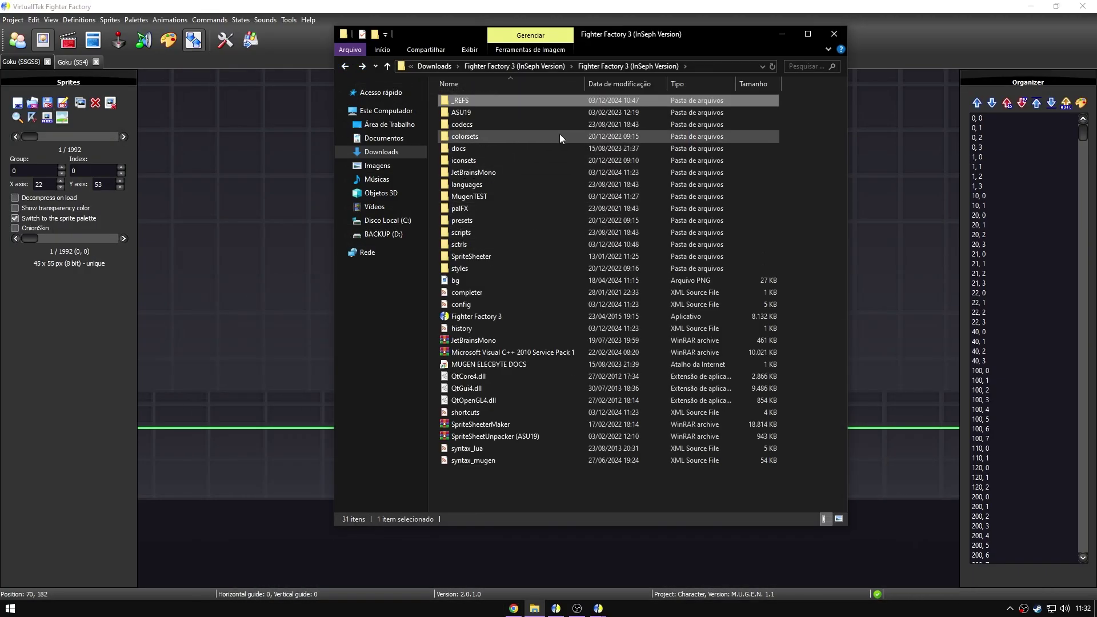
Look through the docs folder, including its images and styles subfolders, and return to the main program folder.
double_click(491, 149)
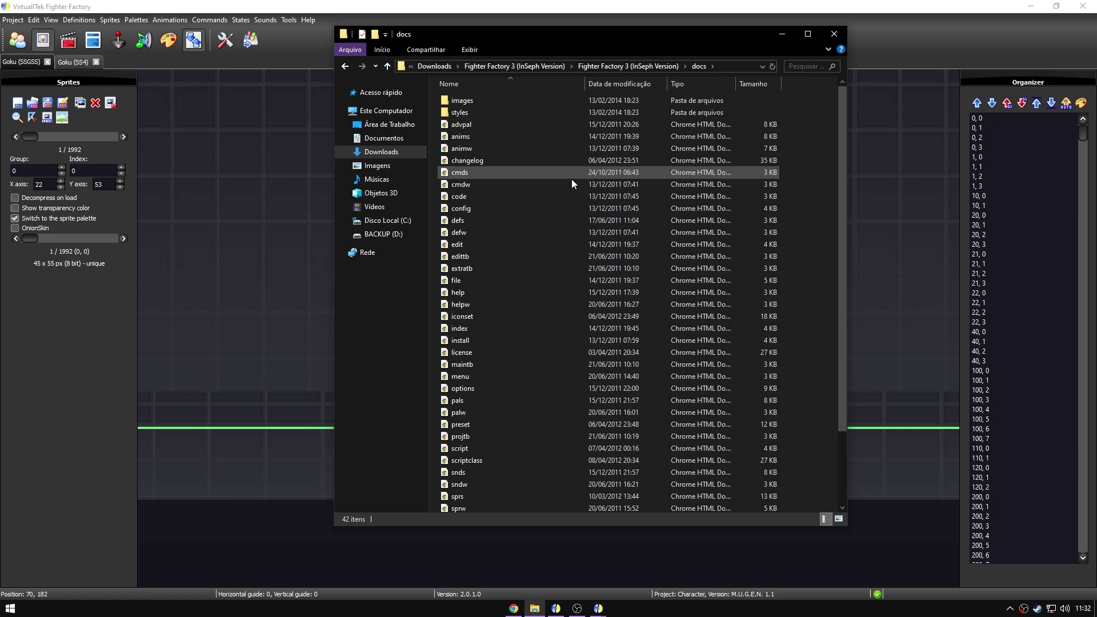
scroll(629, 217, "down", 2)
scroll(617, 266, "up", 2)
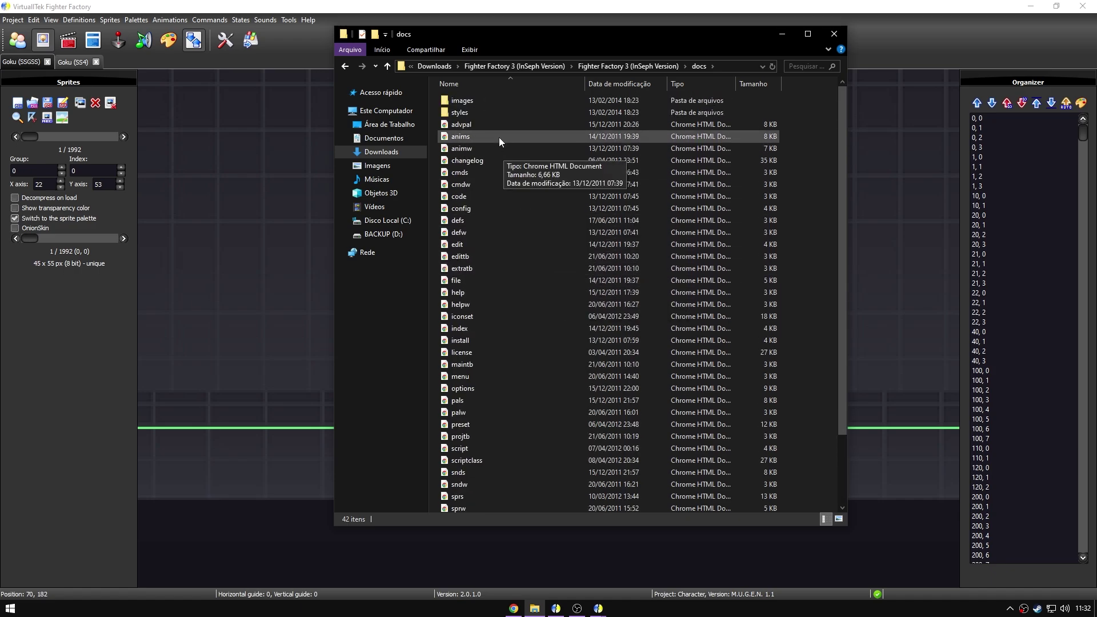
double_click(501, 104)
key("alt+Left")
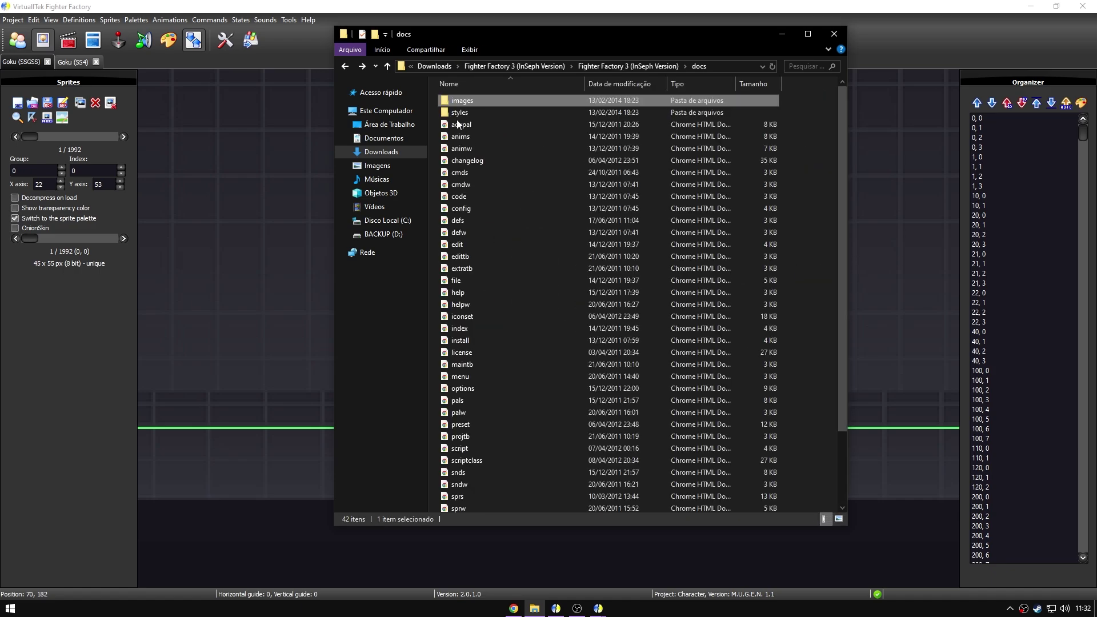
double_click(471, 112)
key("alt+Left")
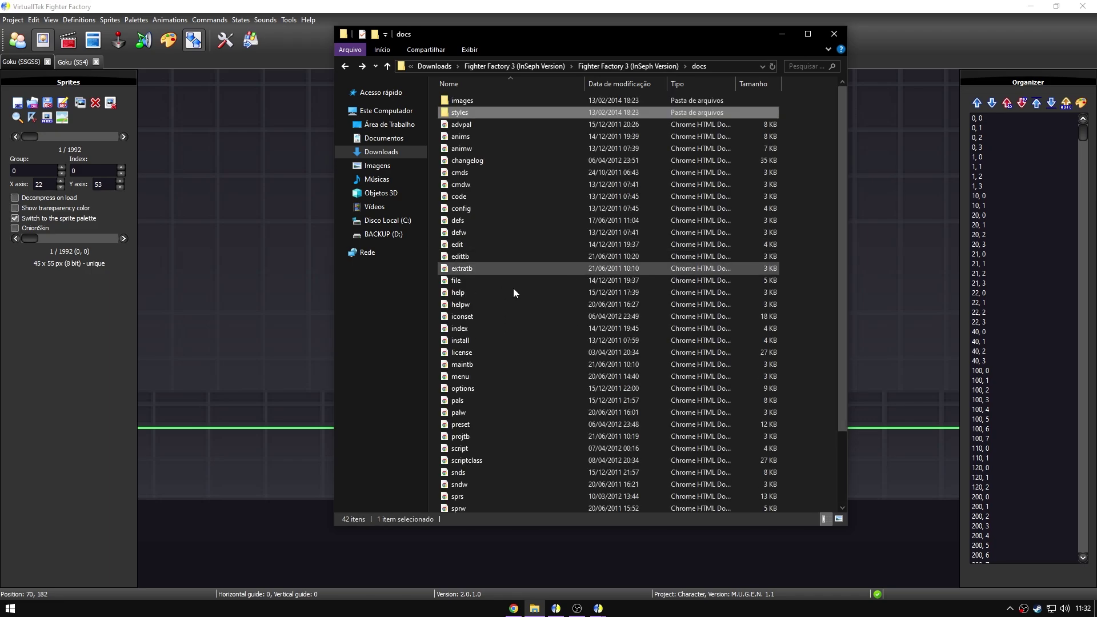
scroll(574, 358, "down", 3)
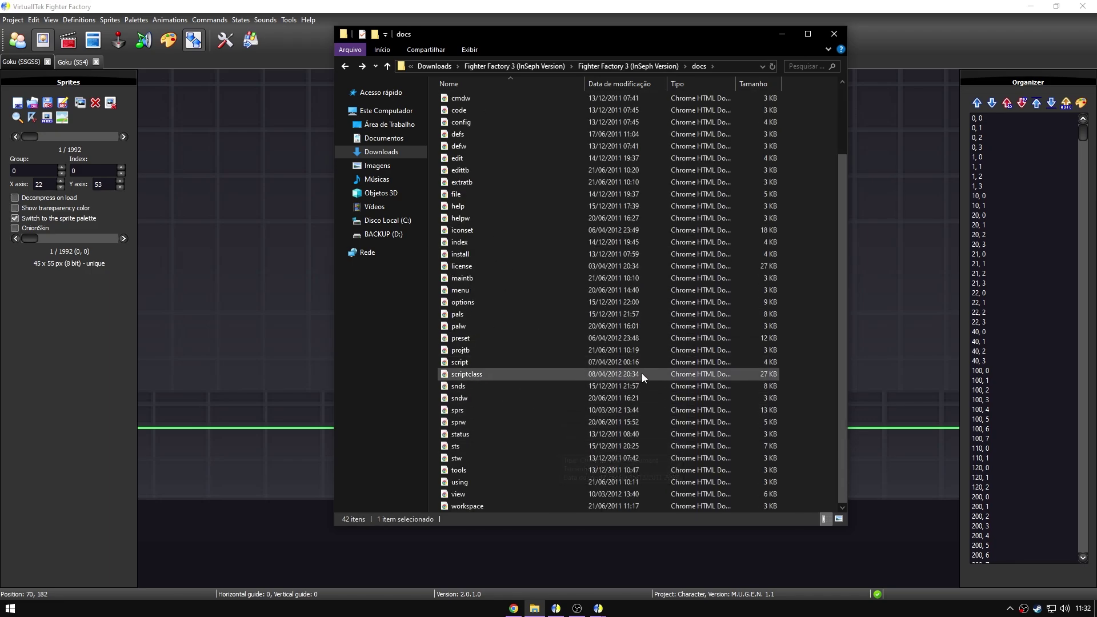
key("alt+Left")
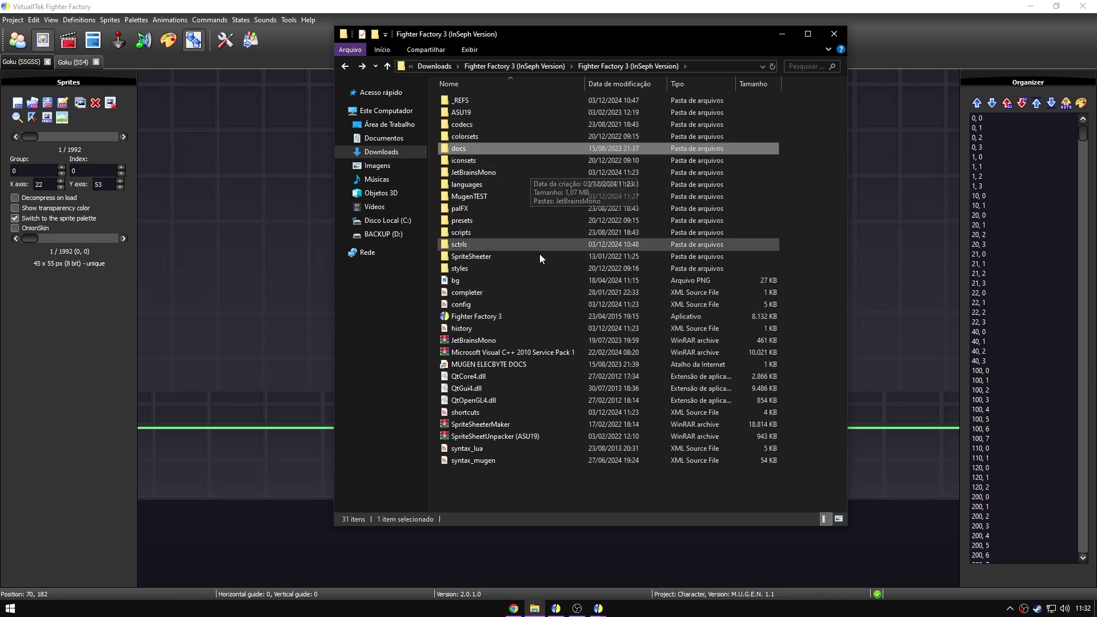
Open the MUGEN ELECBYTE DOCS shortcut in Chrome and return to the program folder.
left_click(555, 364)
double_click(503, 366)
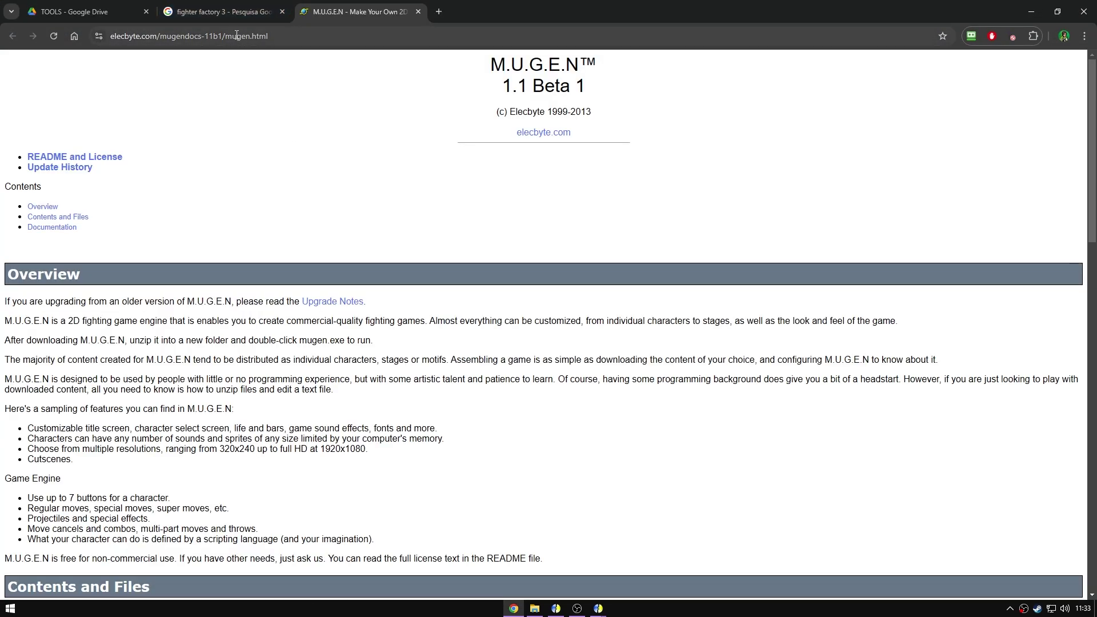
left_click(515, 609)
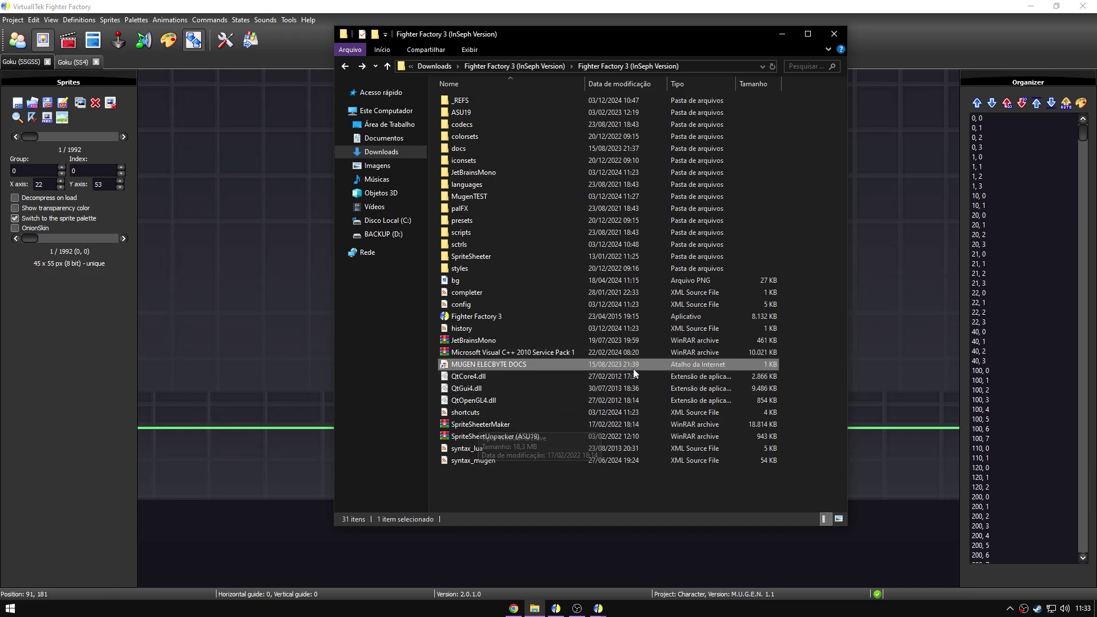
Open the Elecbyte M.U.G.E.N 1.1 Beta 1 documentation in Chrome and review the page through its Reference and Tutorials lists.
double_click(477, 365)
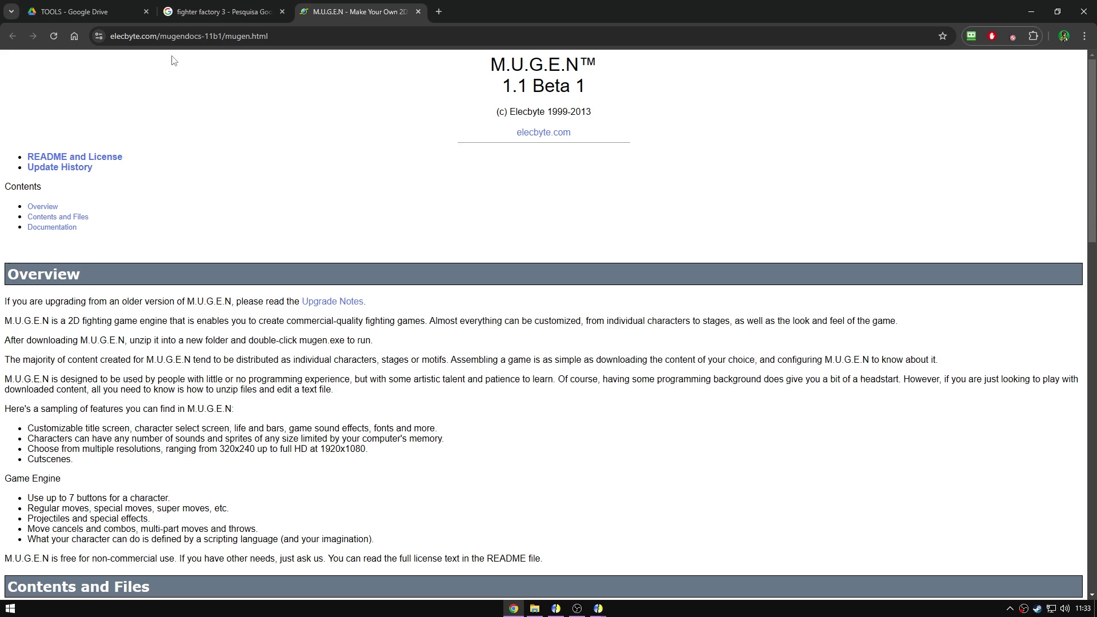
scroll(286, 357, "down", 4)
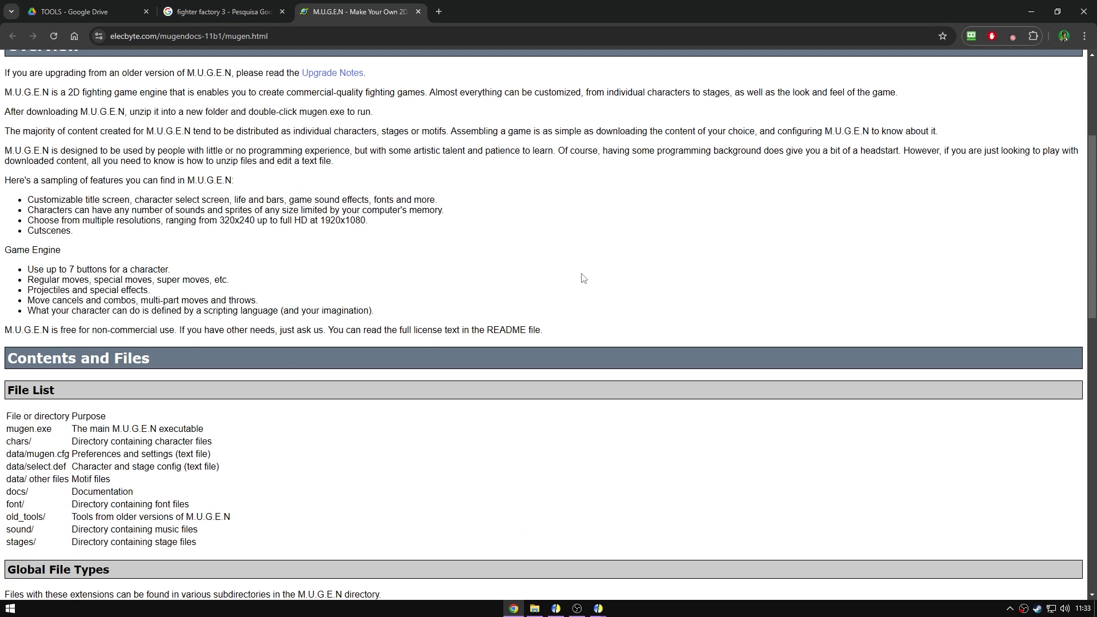
scroll(583, 279, "down", 13)
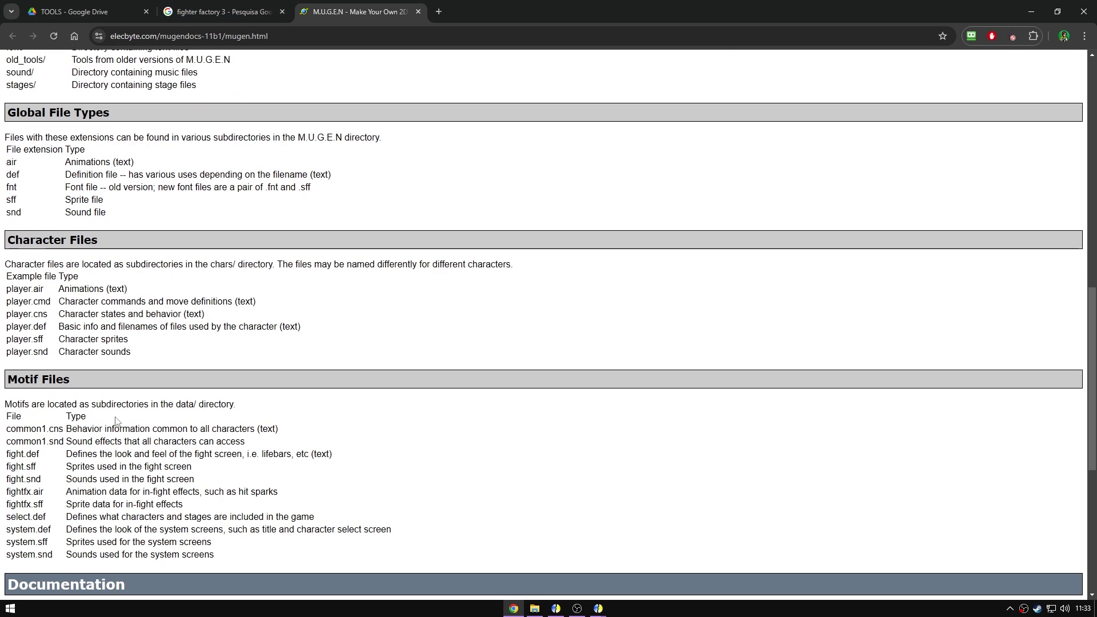
scroll(229, 451, "down", 2)
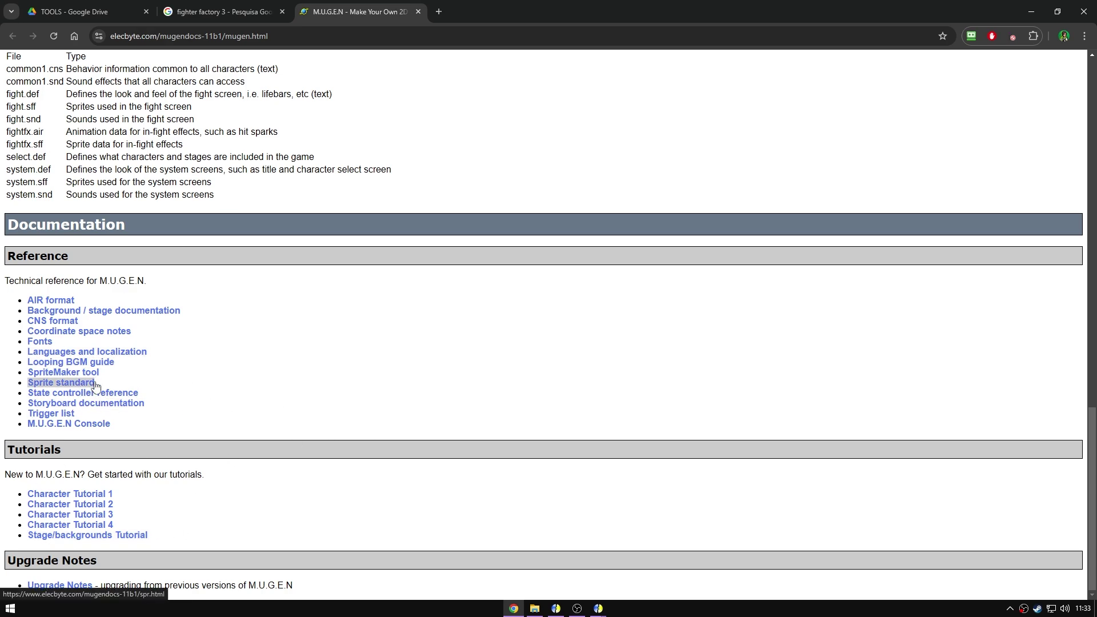
Open the Trigger list and State controller reference pages in separate tabs and look through the State Controller Reference.
middle_click(66, 415)
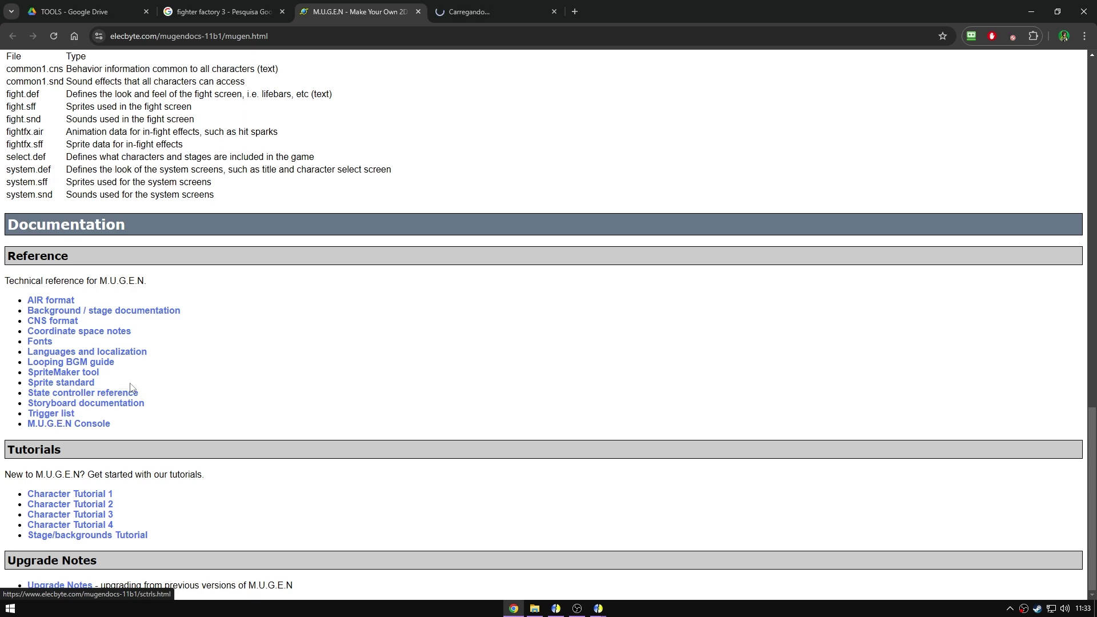
middle_click(83, 393)
left_click(468, 11)
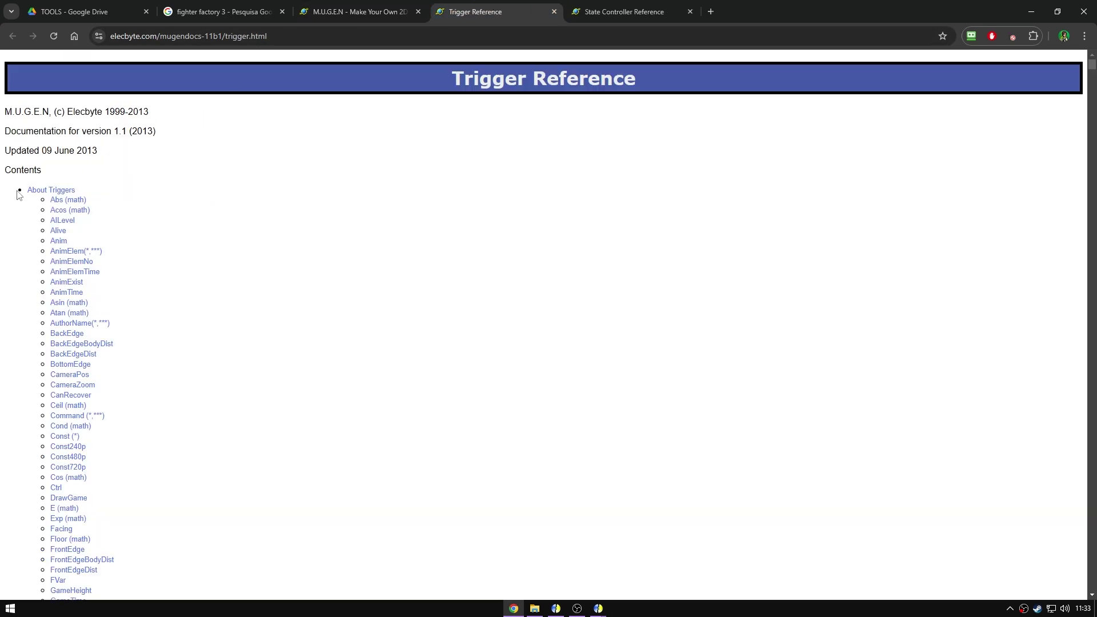
scroll(372, 352, "down", 14)
left_click(652, 3)
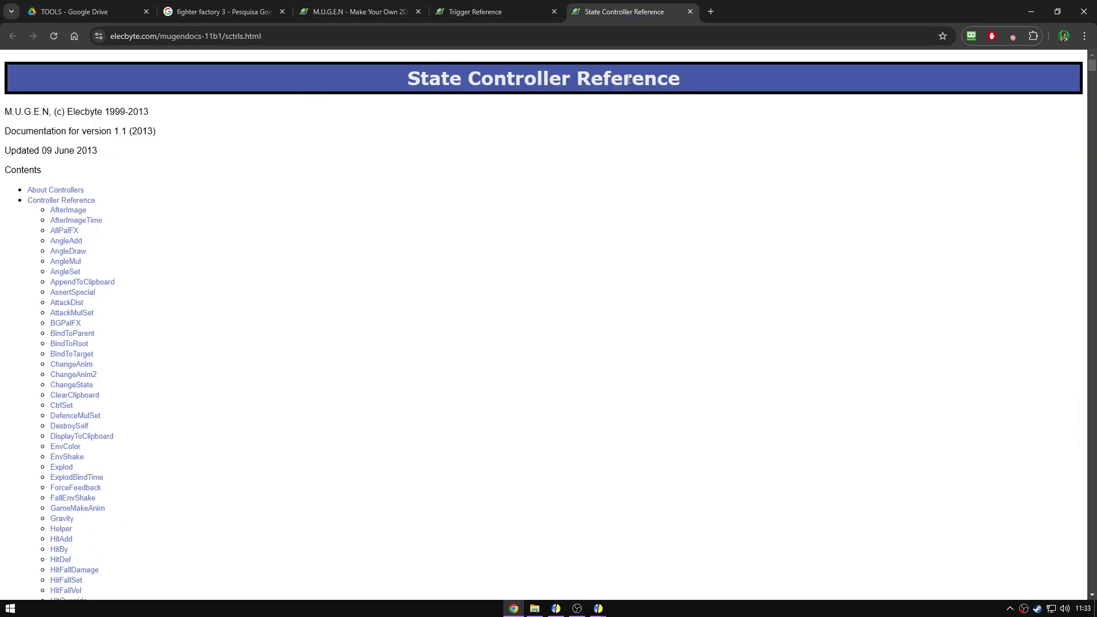
scroll(550, 278, "down", 20)
scroll(478, 286, "up", 20)
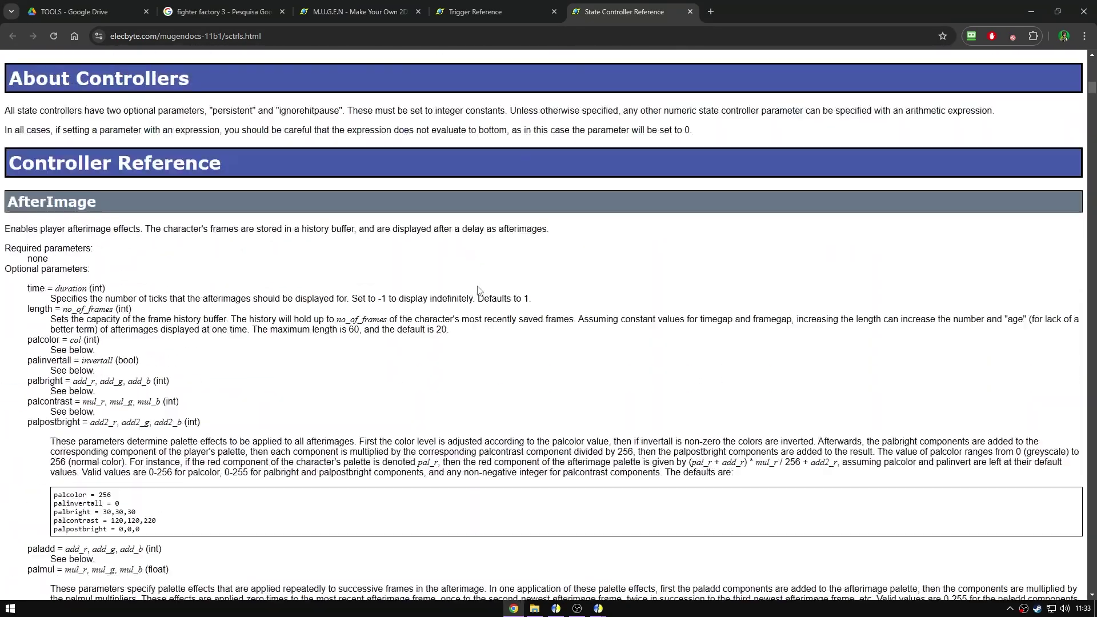
scroll(478, 291, "up", 3)
Look through the Trigger Reference entries, recheck the State Controller Reference, and return to the main M.U.G.E.N documentation page.
key("ctrl+shift+Tab")
scroll(311, 343, "down", 10)
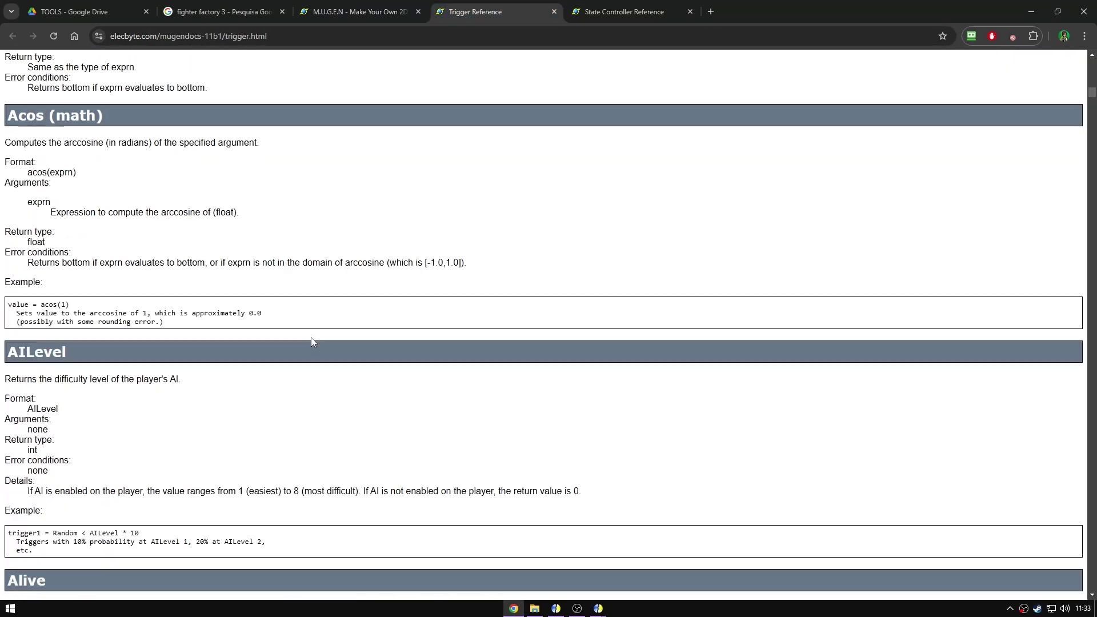
scroll(352, 318, "up", 6)
scroll(349, 314, "up", 15)
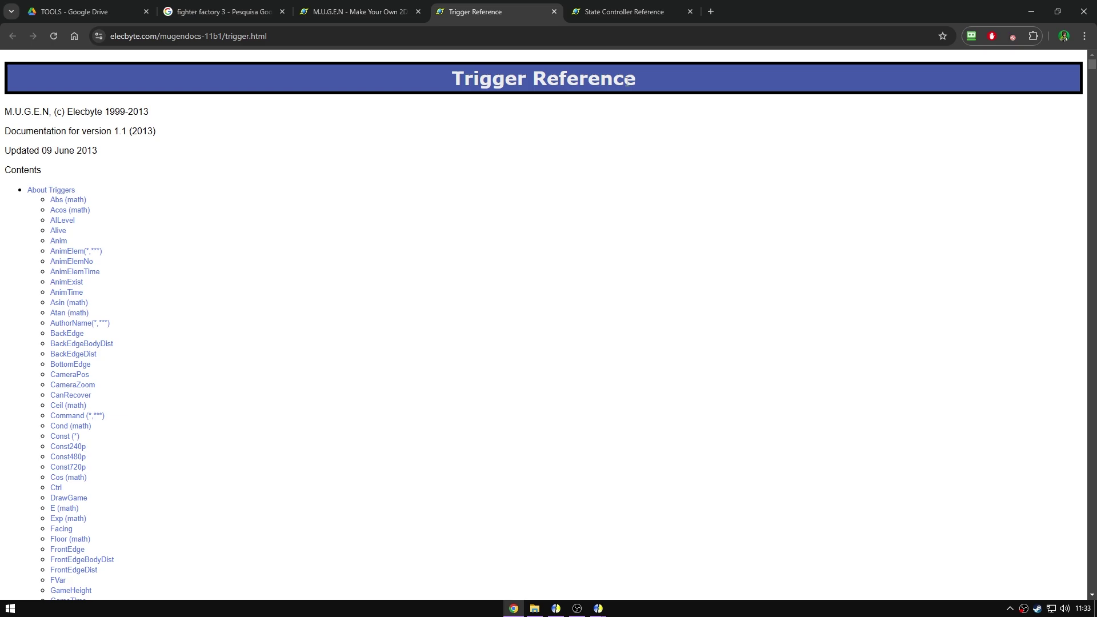
left_click(622, 11)
left_click(526, 7)
key("ctrl+Tab")
left_click(354, 11)
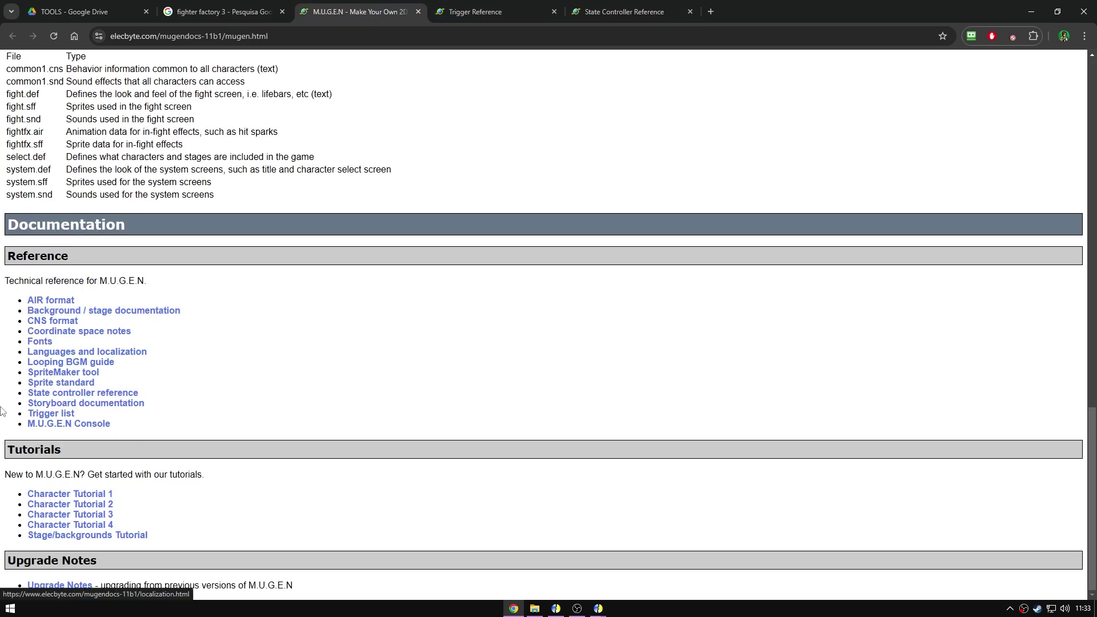
Review the main M.U.G.E.N 1.1 Beta 1 page from its Overview down to the Documentation links.
scroll(140, 538, "up", 15)
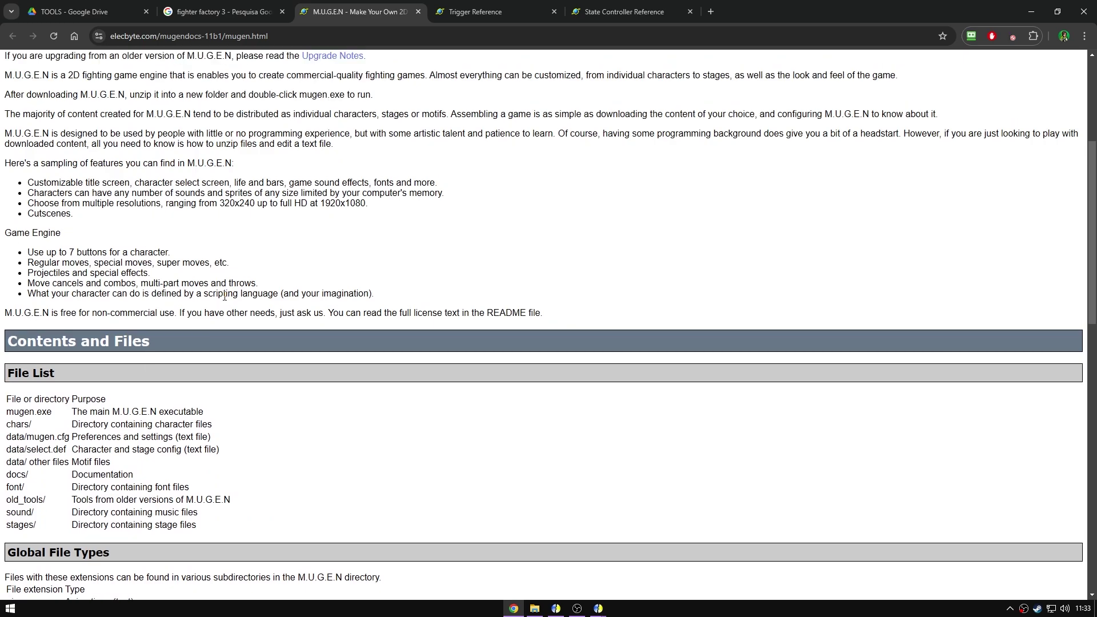
scroll(370, 444, "up", 5)
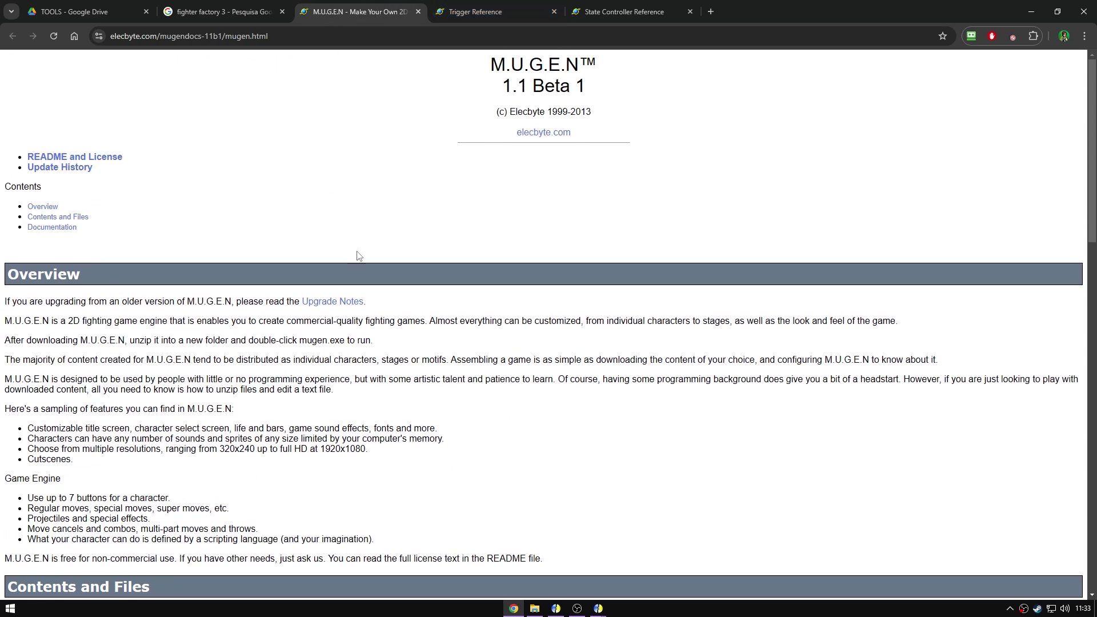
scroll(359, 256, "down", 20)
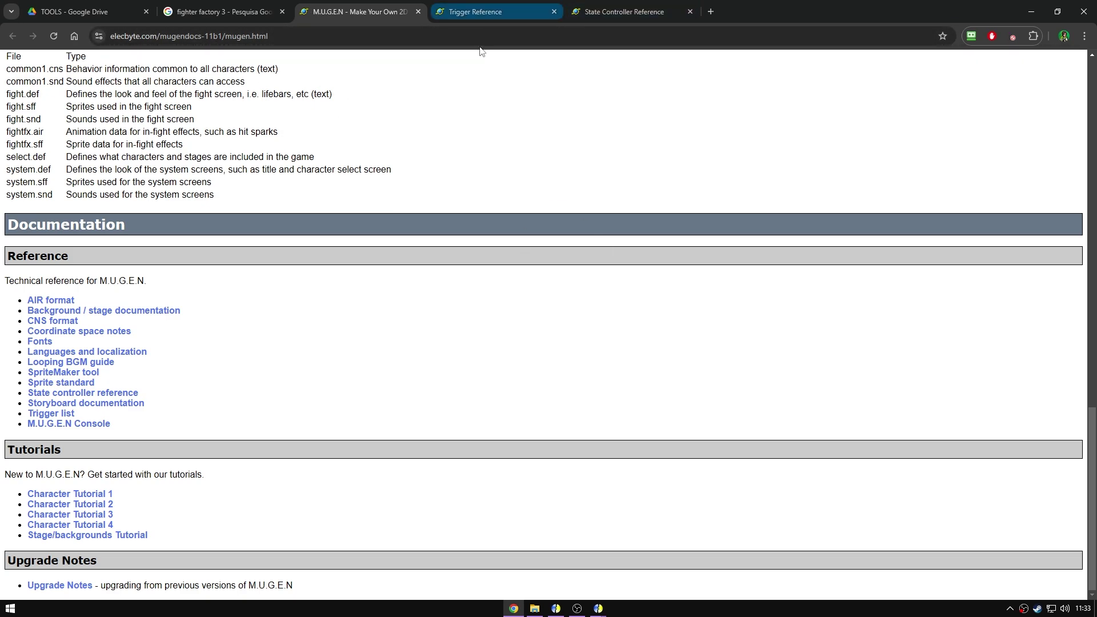
Show the Fighter Factory 3 (InSeph Version) folder in File Explorer, and return to the Trigger Reference page in Chrome.
left_click(511, 608)
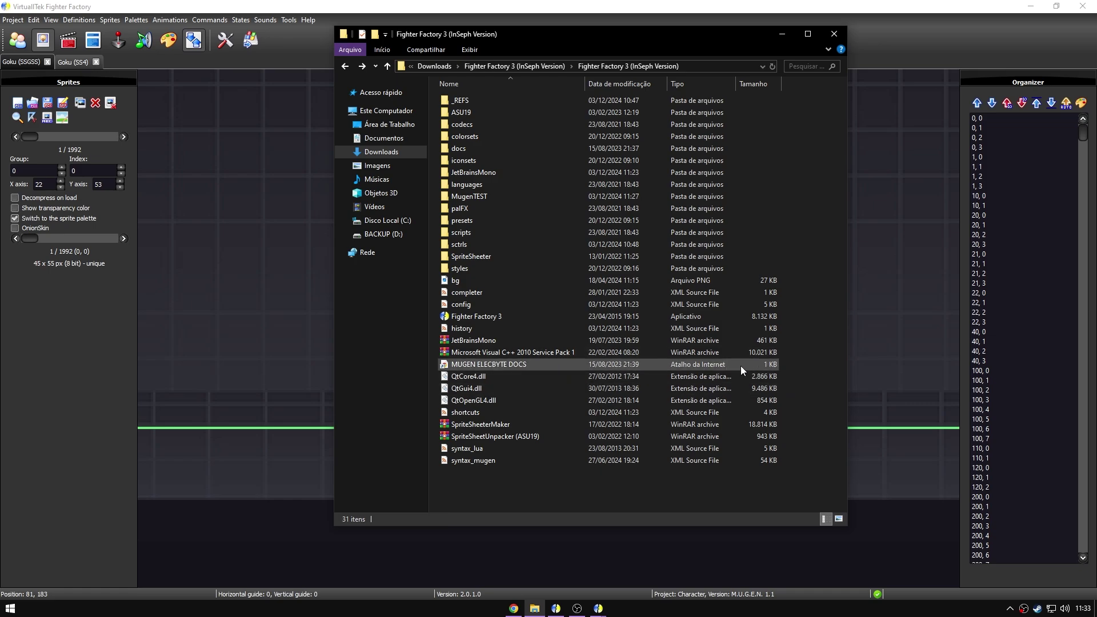
left_click(807, 372)
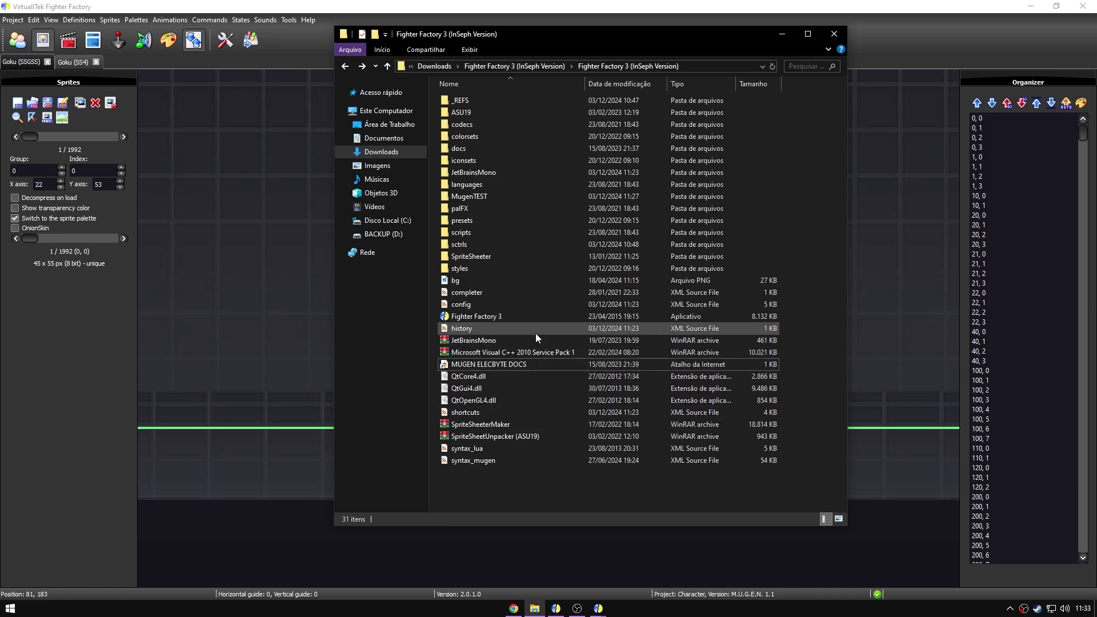
left_click(515, 609)
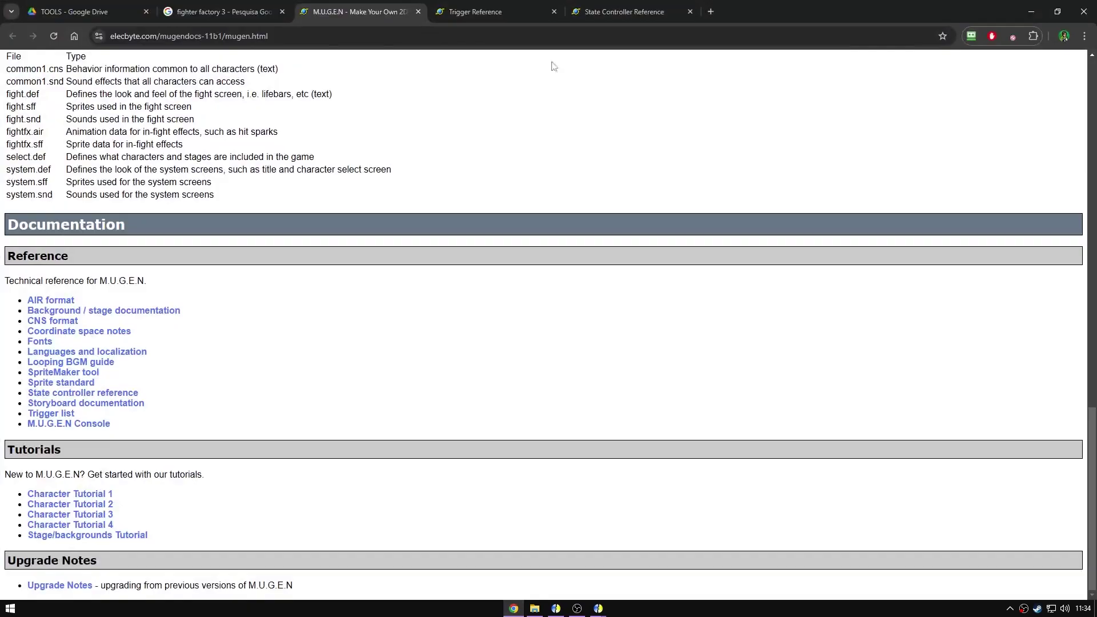
left_click(526, 9)
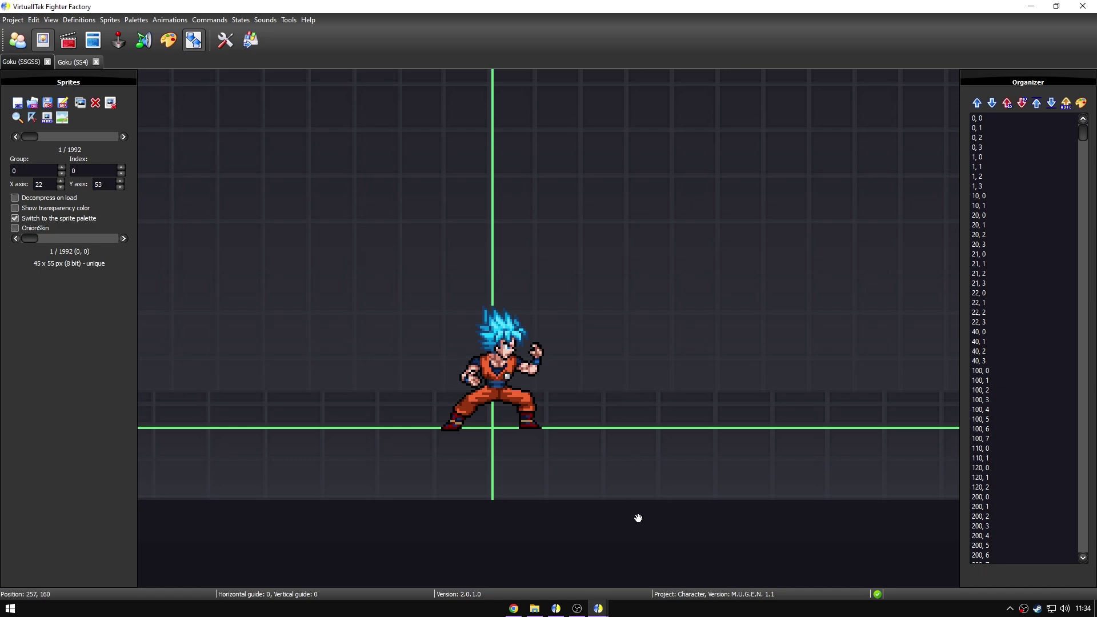
right_click(598, 609)
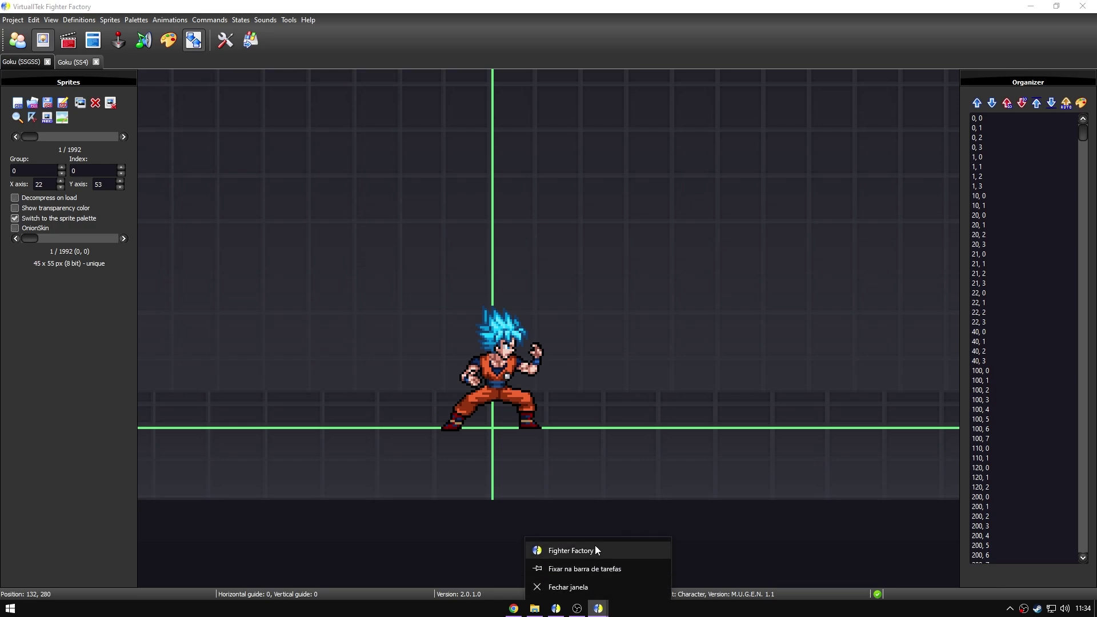
left_click(578, 550)
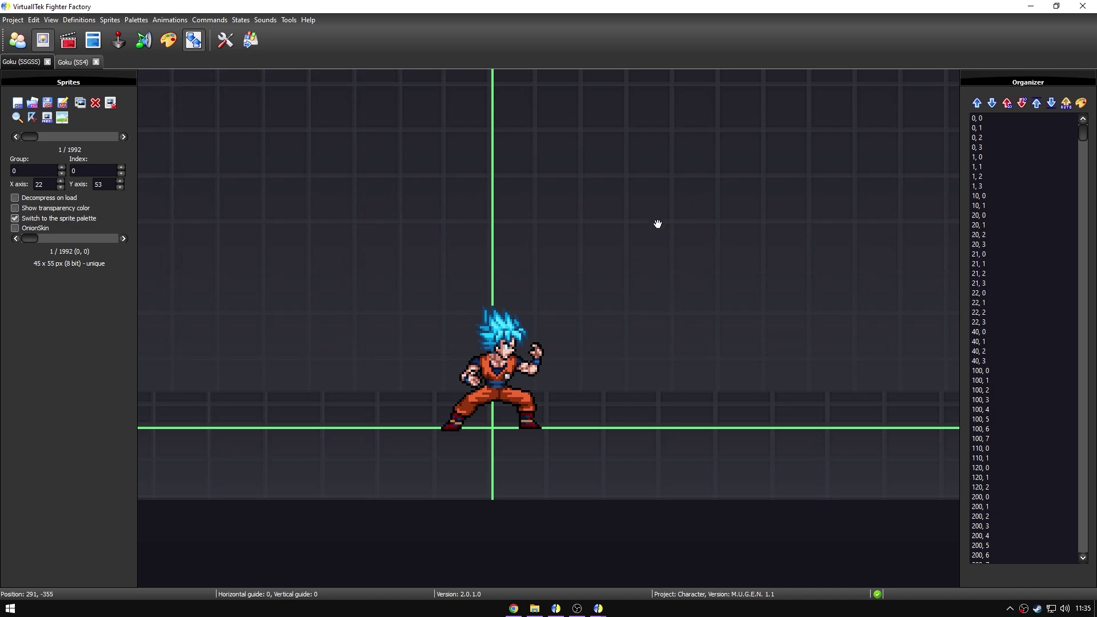
scroll(658, 224, "up", 2)
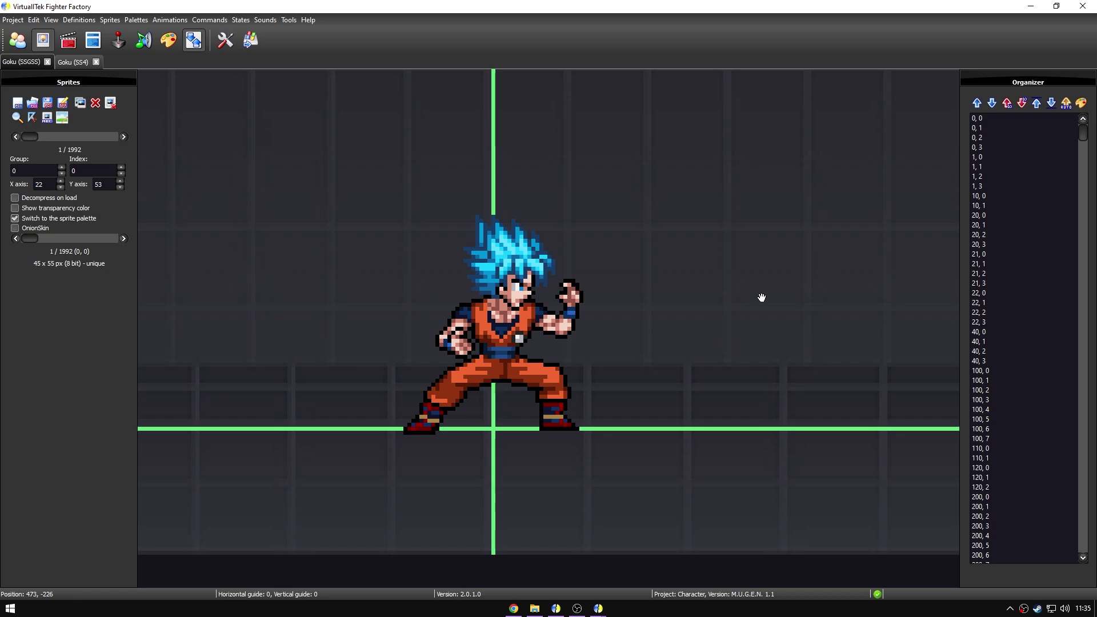